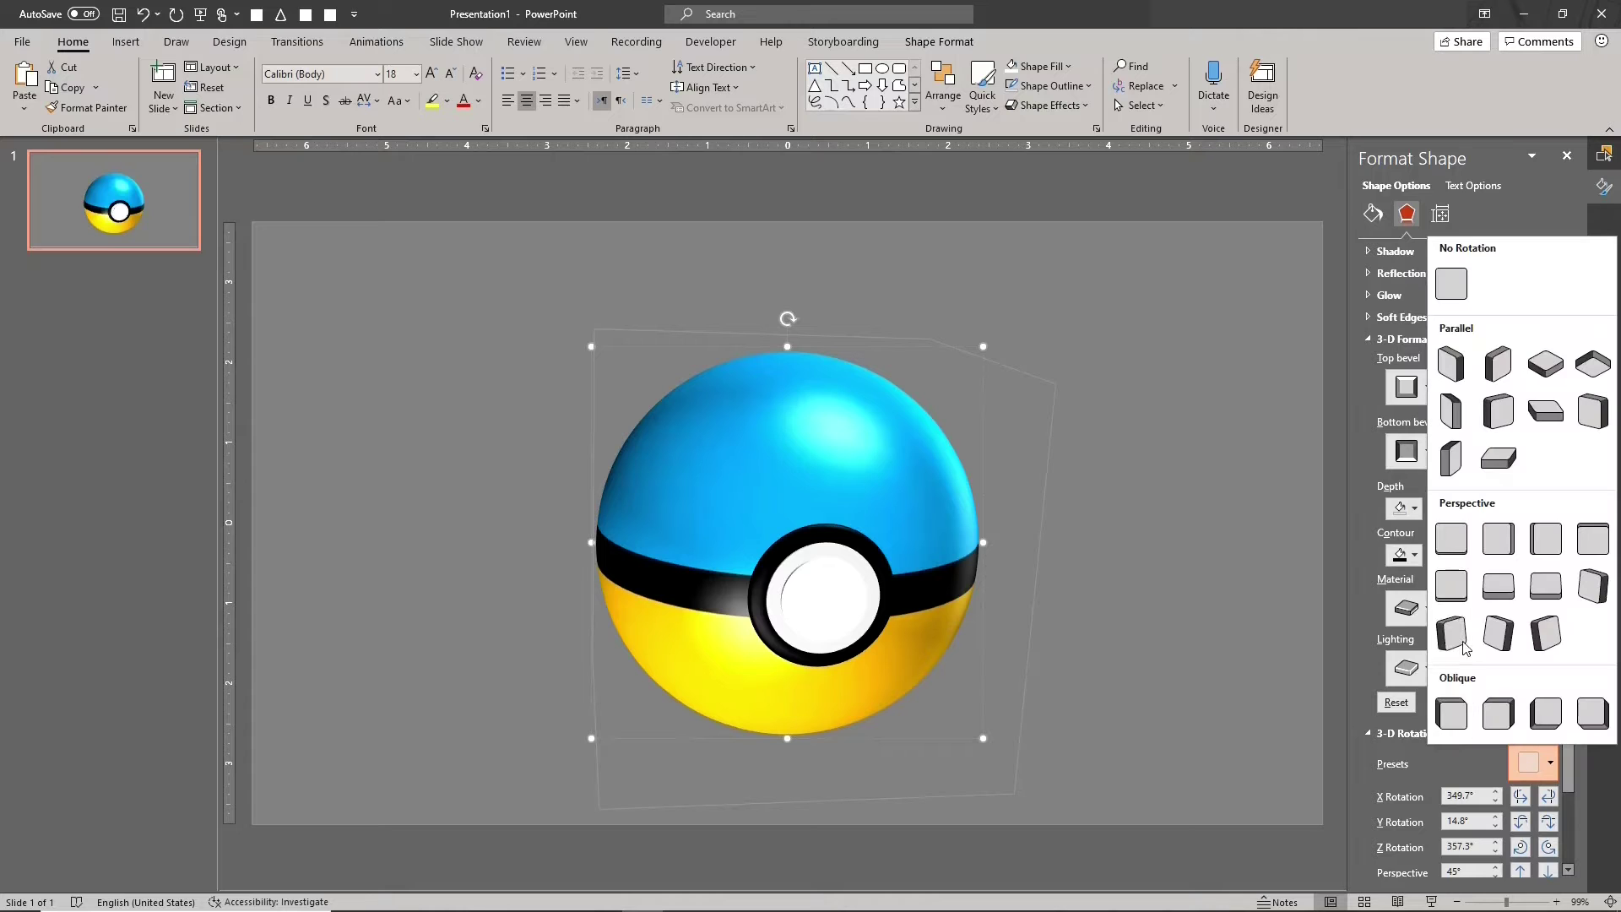
- Reset the ball group's 3-D rotation to the front-facing perspective preset and ungroup the Pokeball group
{"action": "left_click", "coordinate": [1451, 538]}
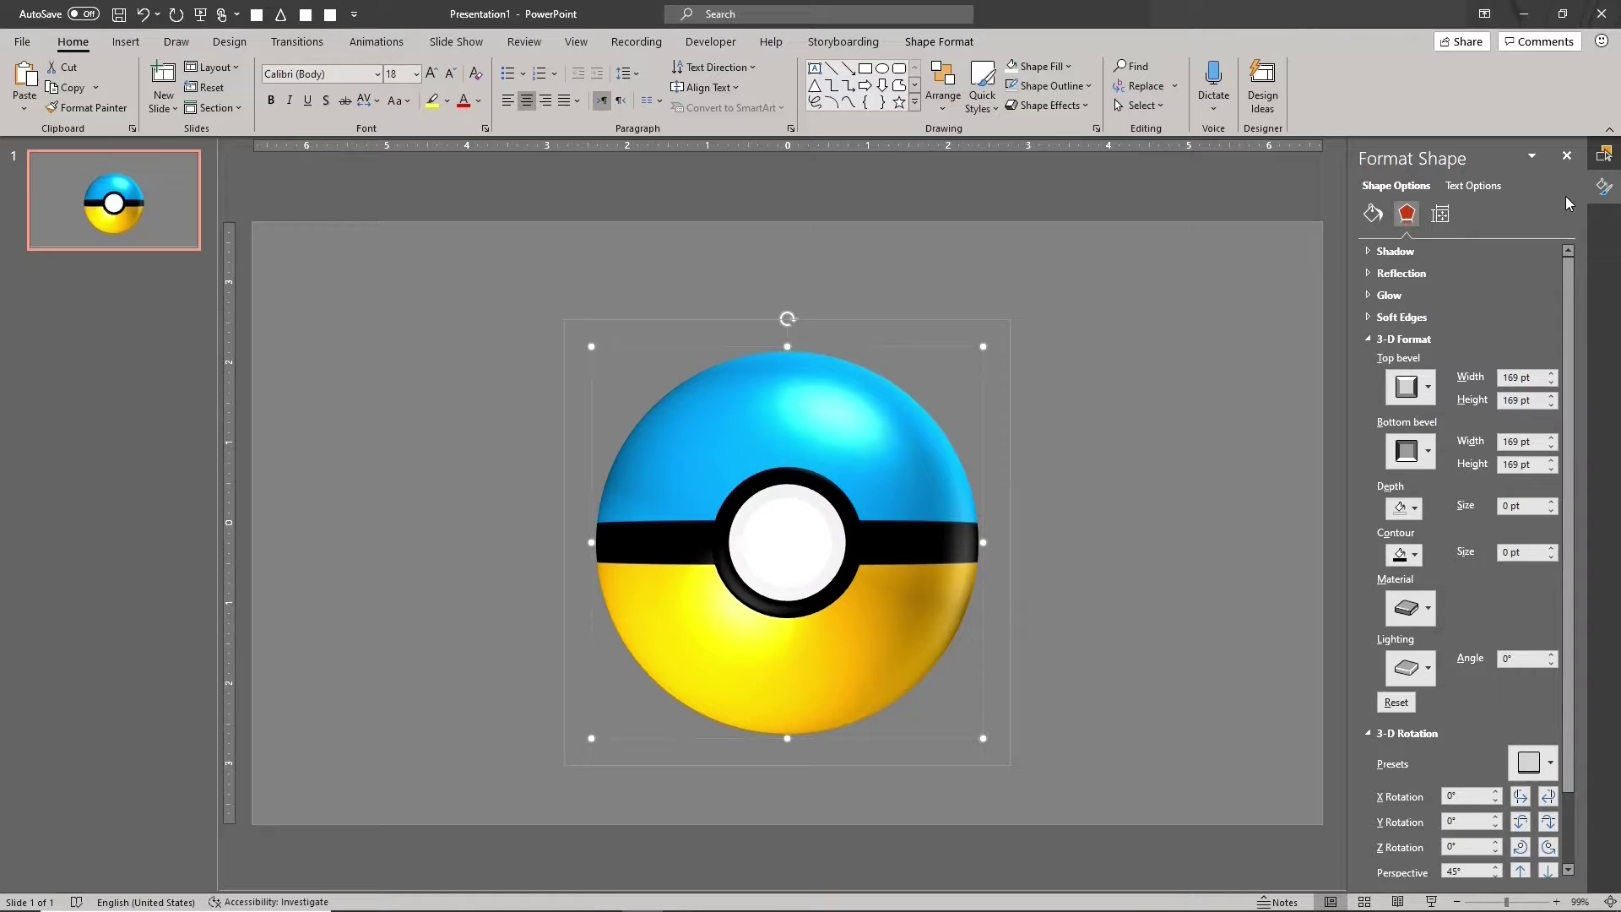
{"action": "left_click", "coordinate": [1604, 153]}
{"action": "left_click", "coordinate": [1486, 218]}
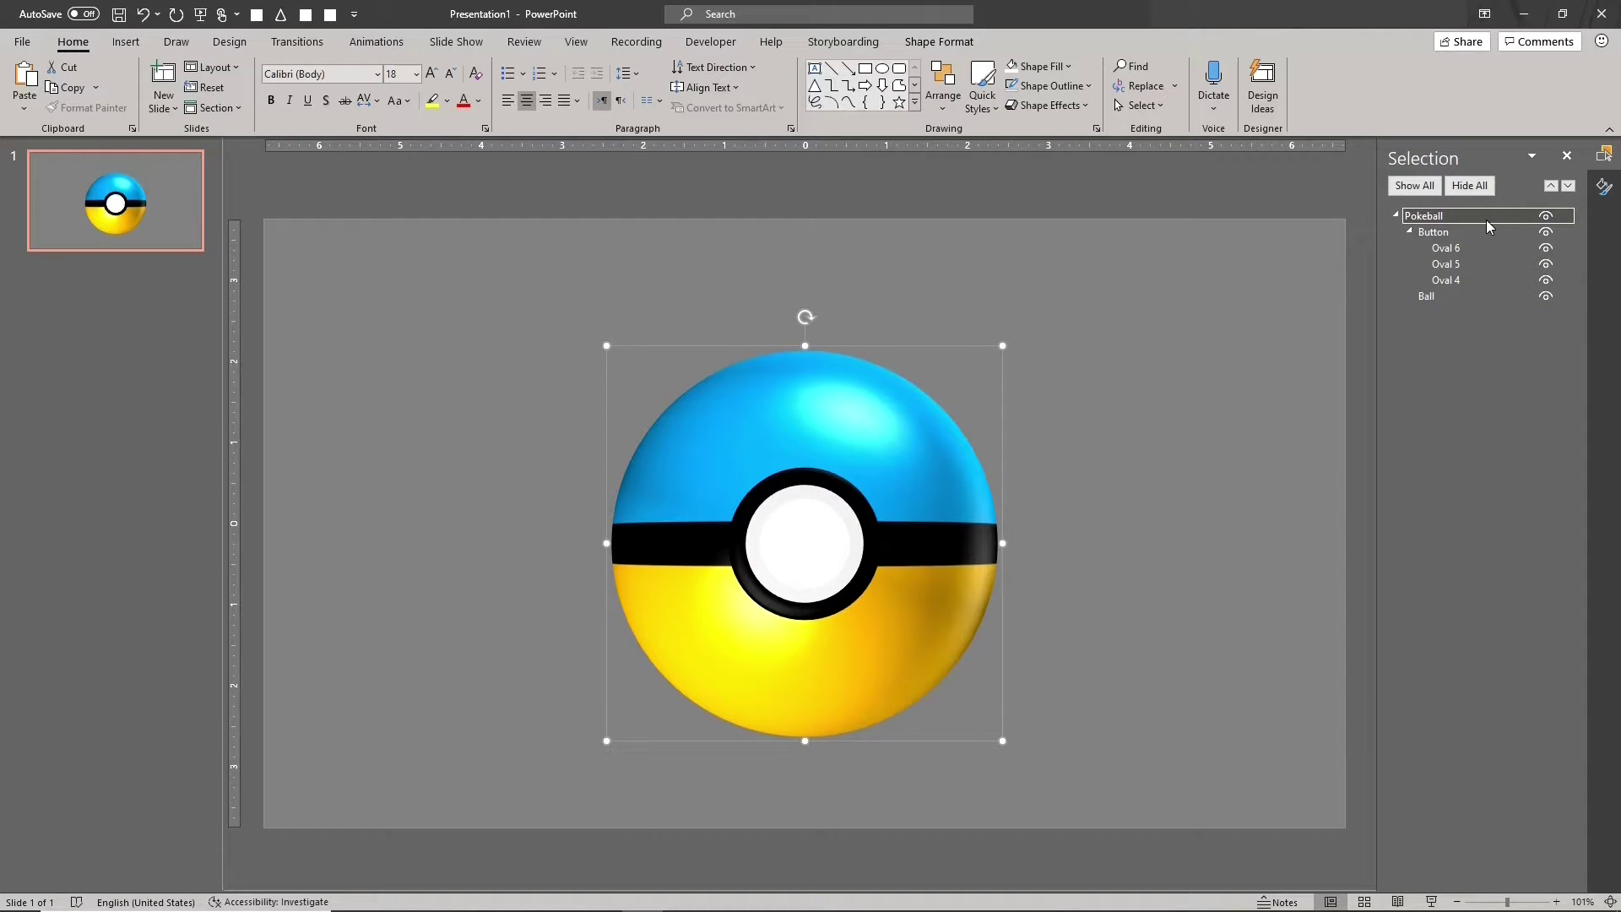
{"action": "key", "text": "ctrl+shift+g"}
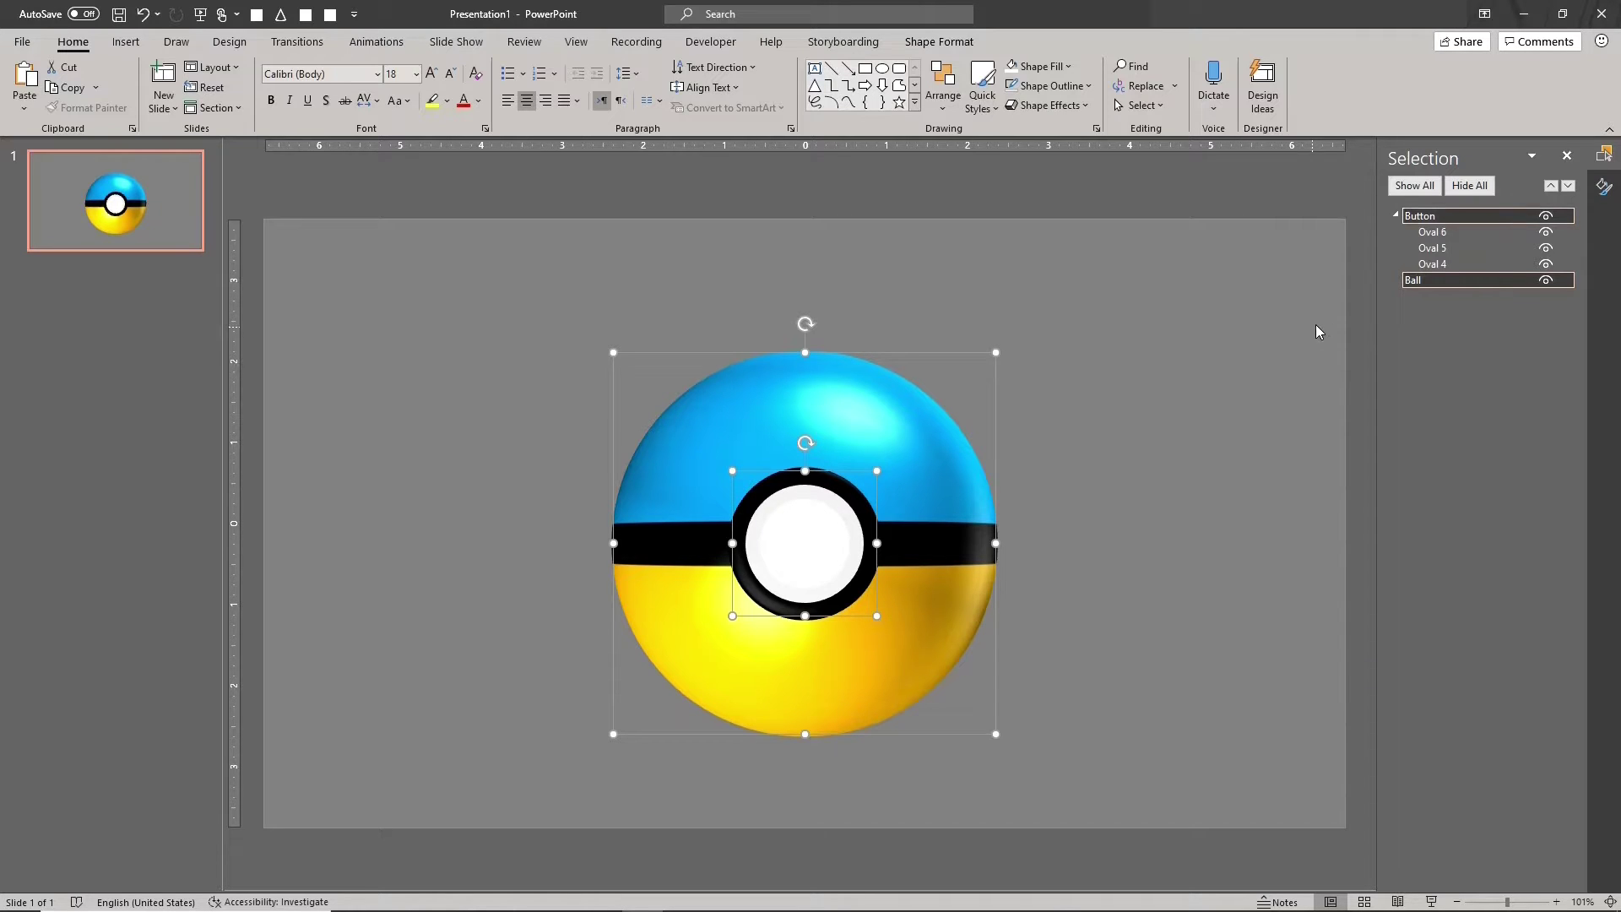
- Duplicate the Ball shape, rename the copy Ball Texture, and place it below Button in the stacking order
{"action": "left_click", "coordinate": [1466, 248]}
{"action": "left_click", "coordinate": [1459, 282]}
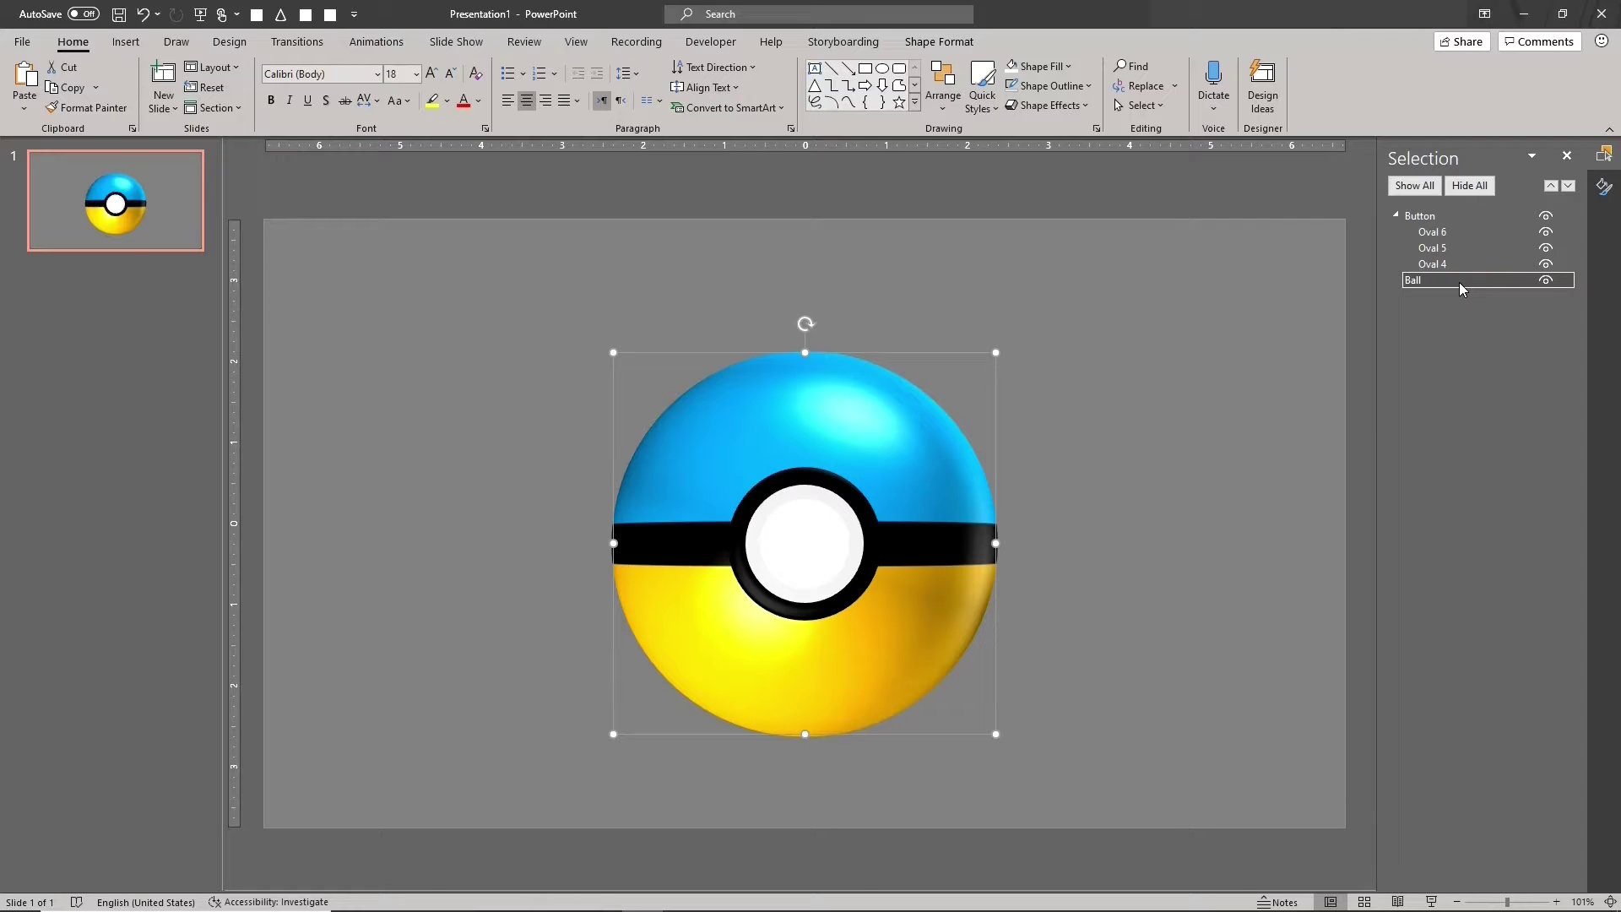
{"action": "key", "text": "ctrl+d"}
{"action": "left_click", "coordinate": [1451, 216]}
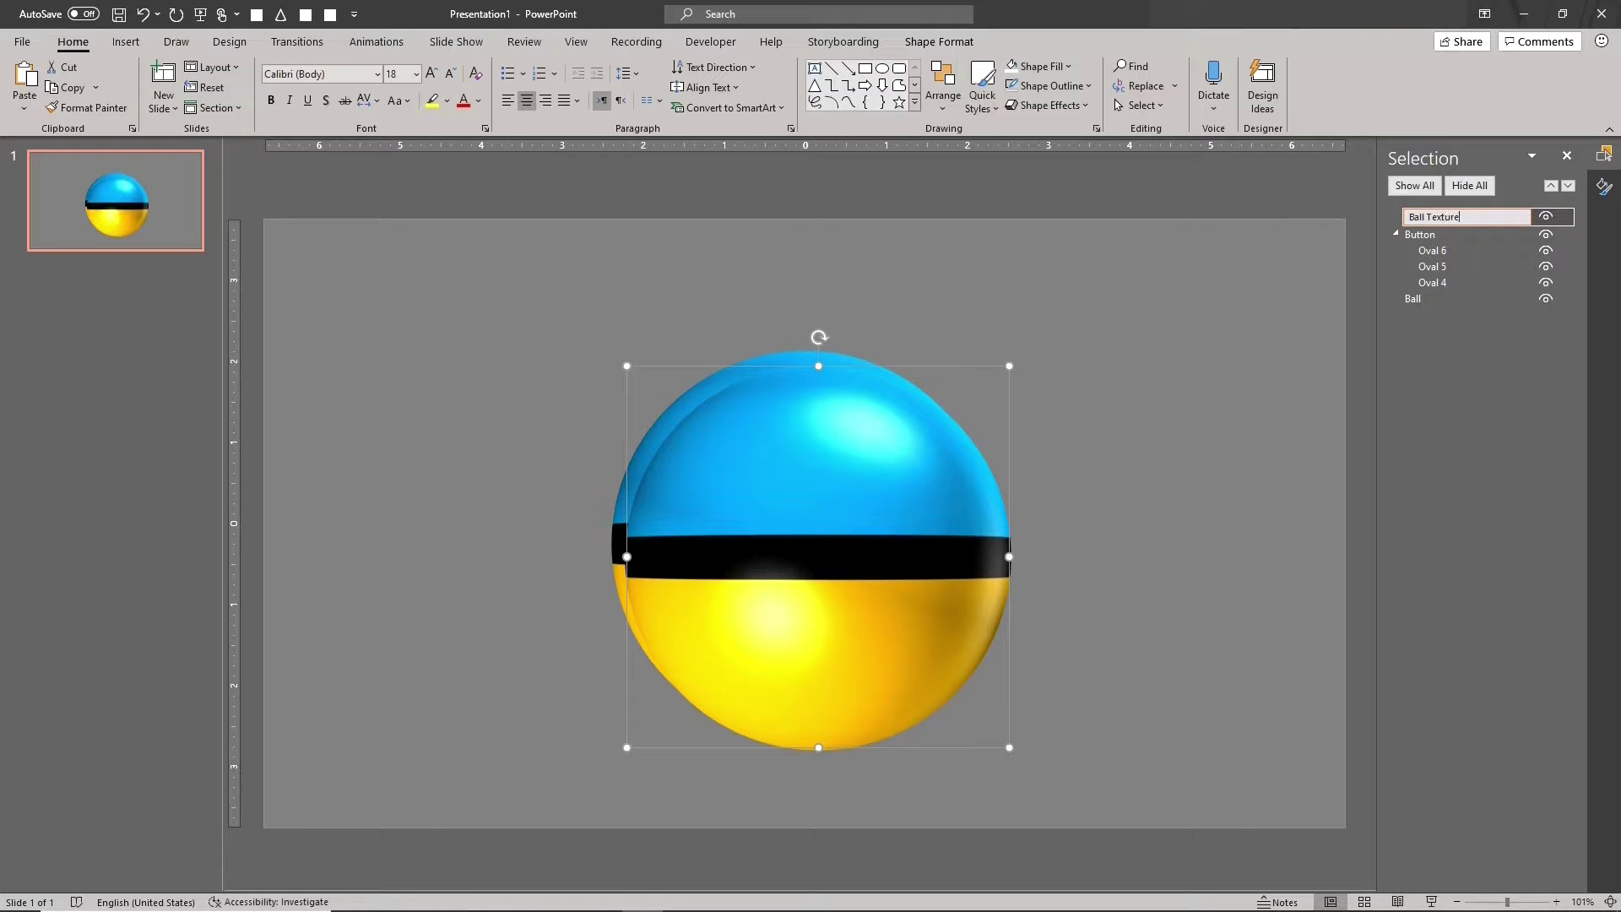
{"action": "key", "text": "Return"}
{"action": "left_click_drag", "start_coordinate": [1450, 216], "coordinate": [1461, 287]}
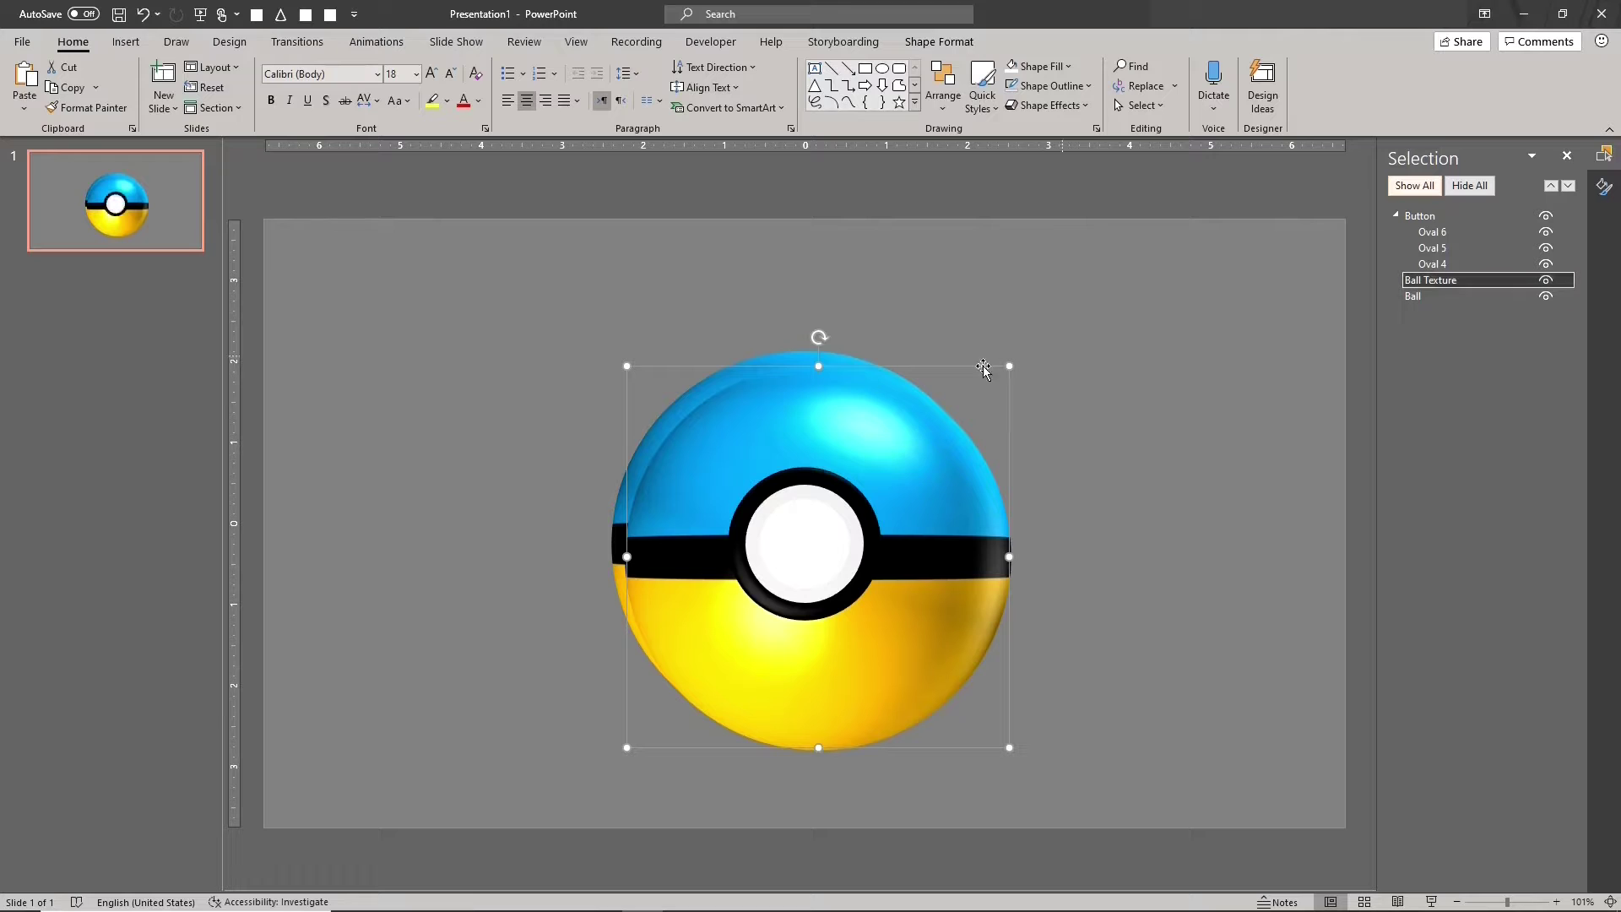
- Align Ball Texture exactly over the original ball and group it with Ball and Button
{"action": "left_click_drag", "start_coordinate": [807, 409], "coordinate": [796, 393]}
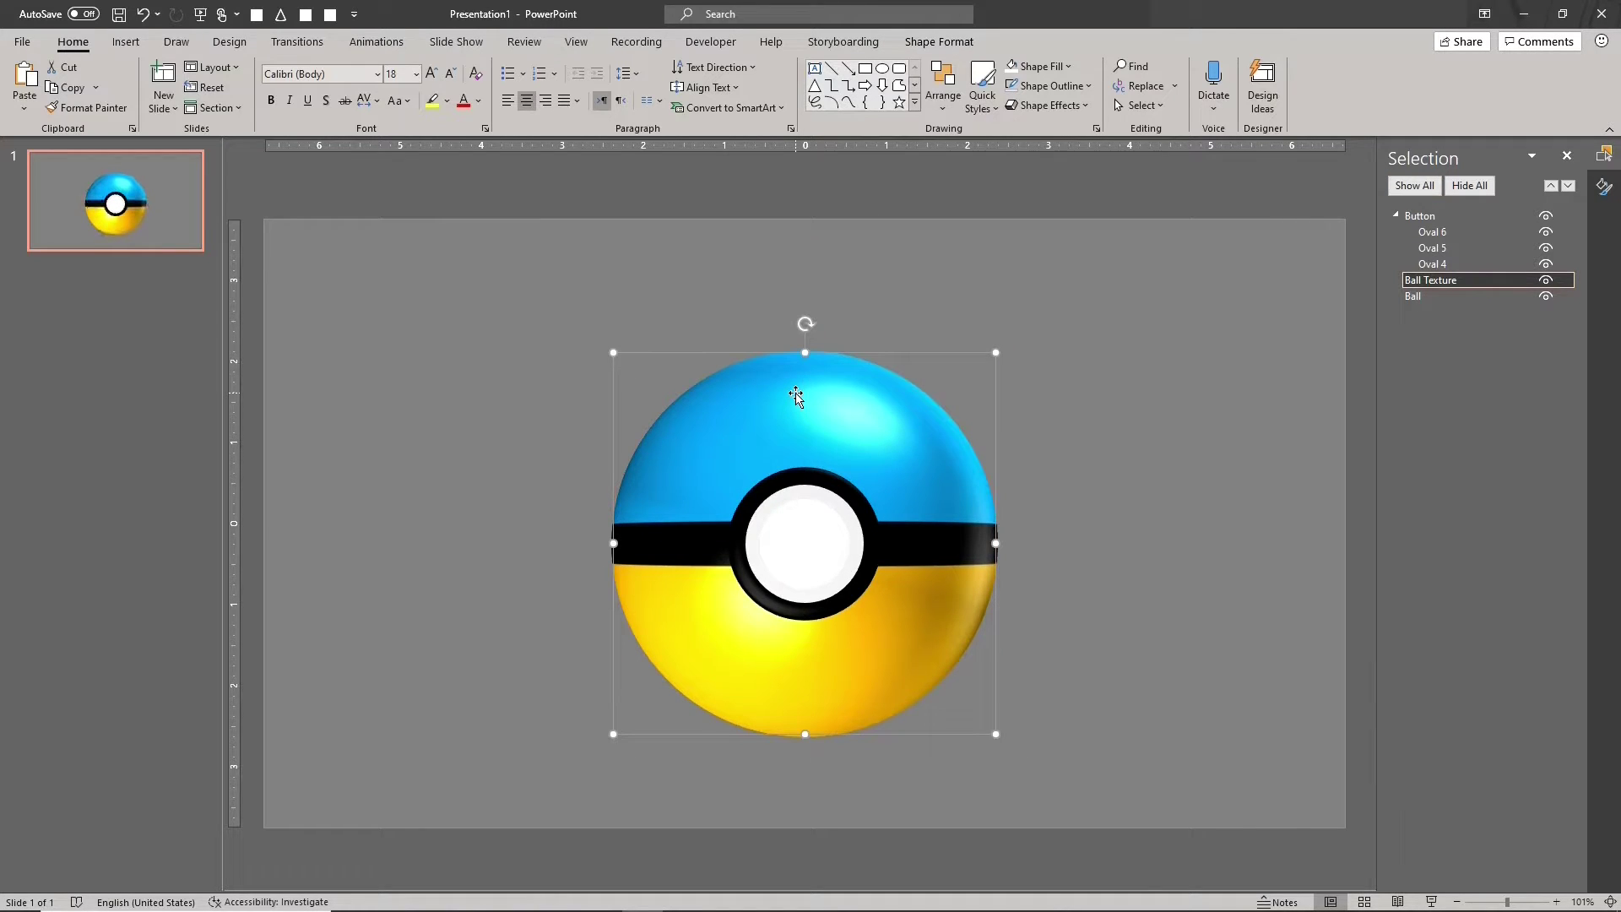
{"action": "key", "text": "ctrl+a"}
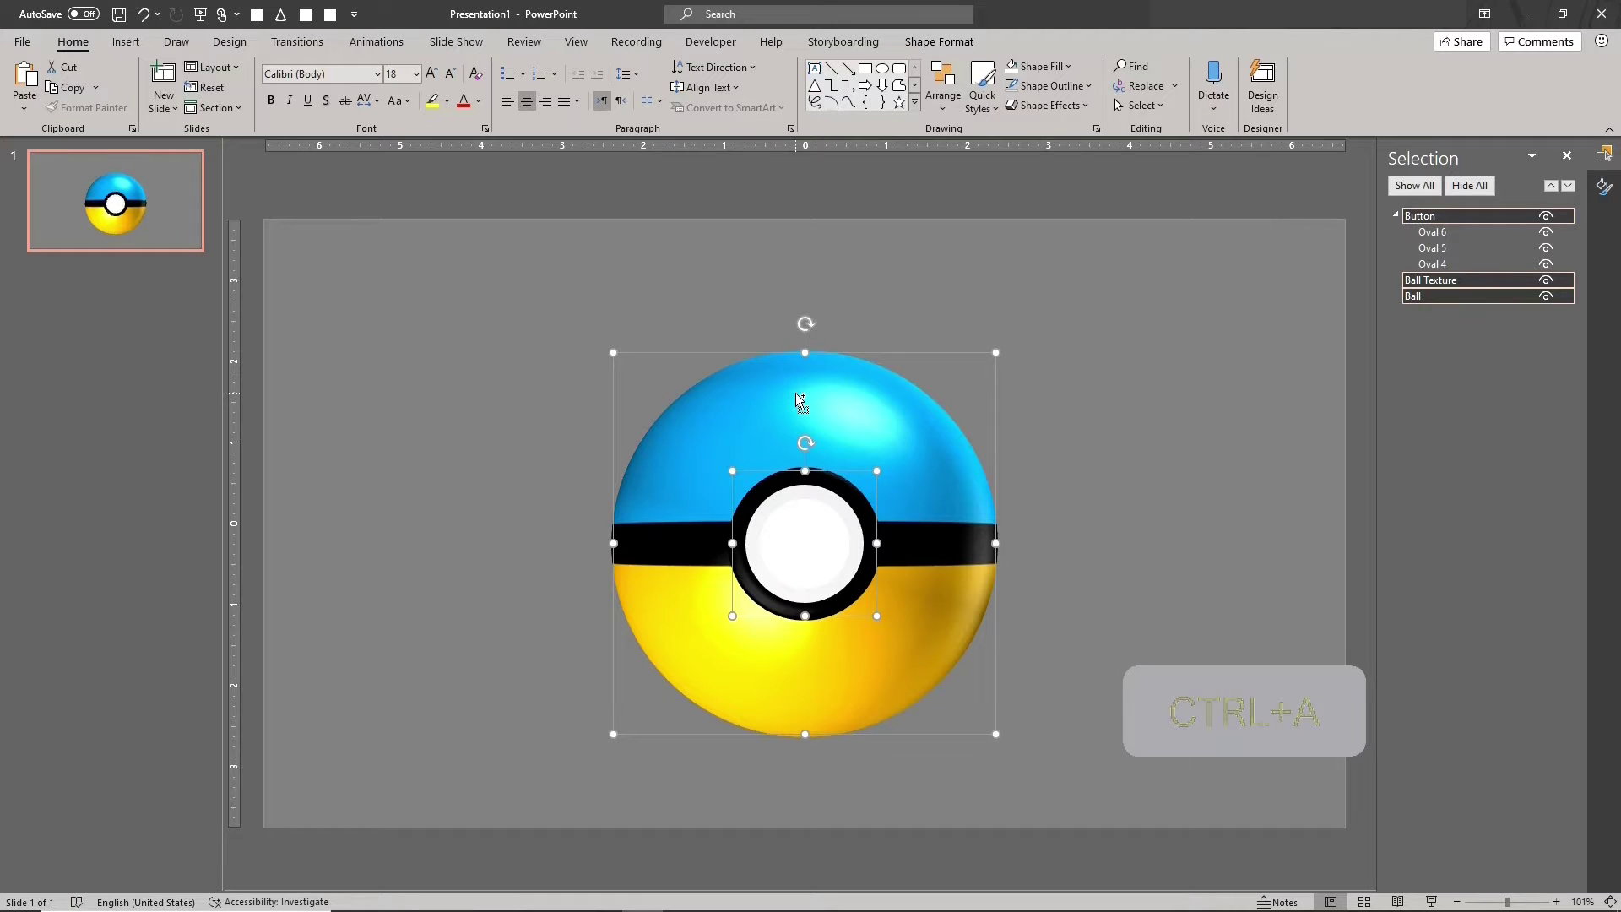
{"action": "key", "text": "ctrl+g"}
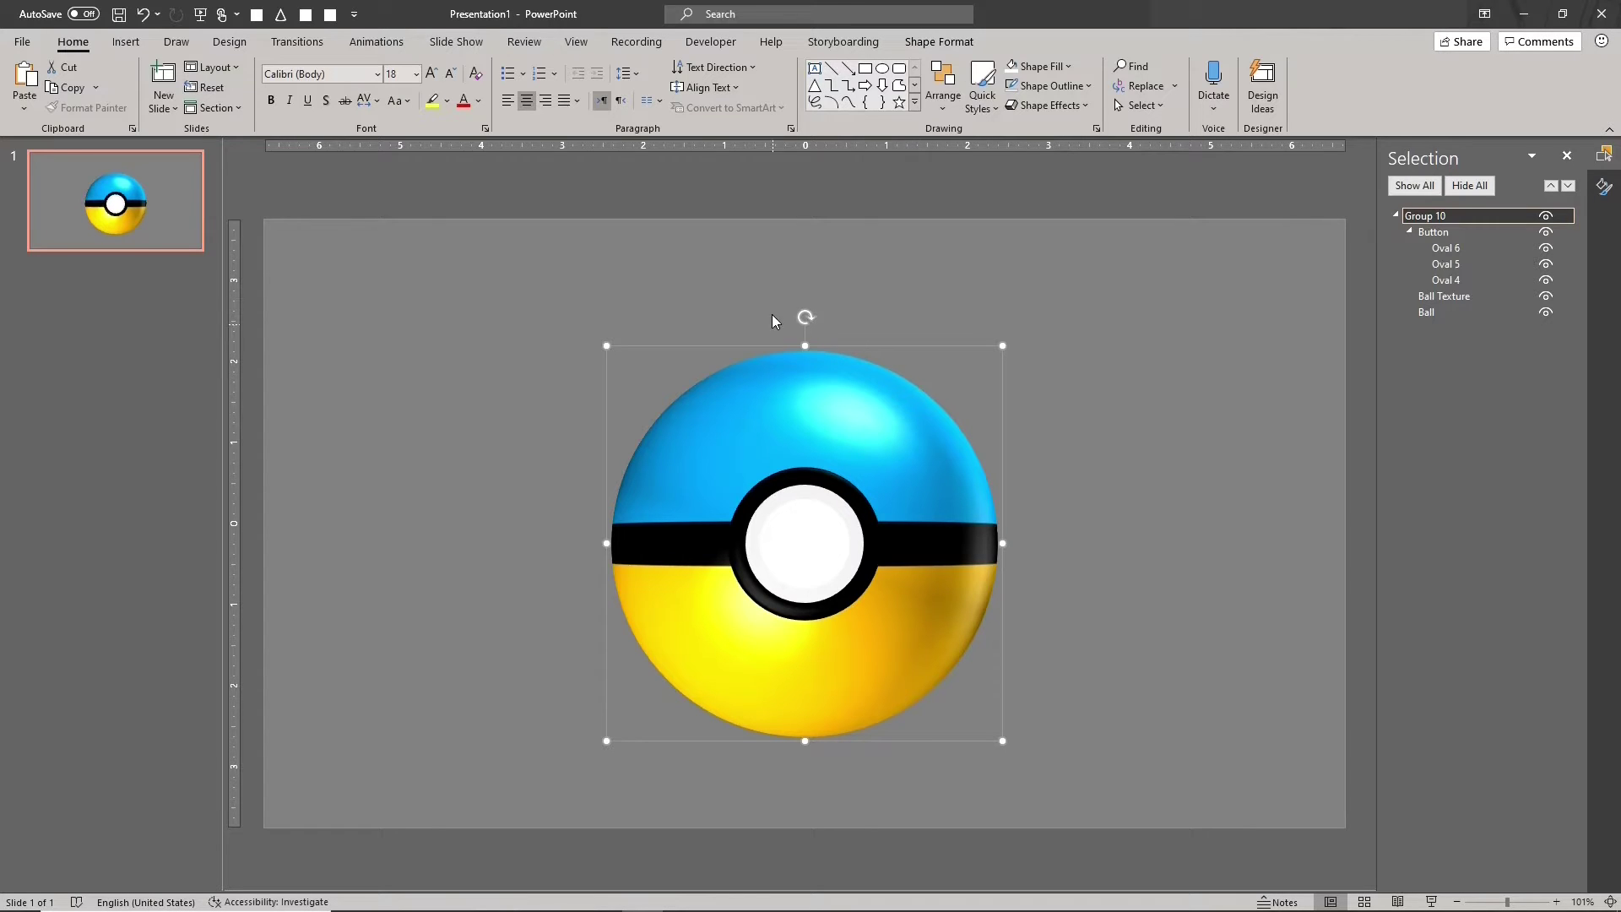
- Add a new slide and draw a centred circle 7.5" in diameter that fills the slide height
{"action": "left_click", "coordinate": [164, 75]}
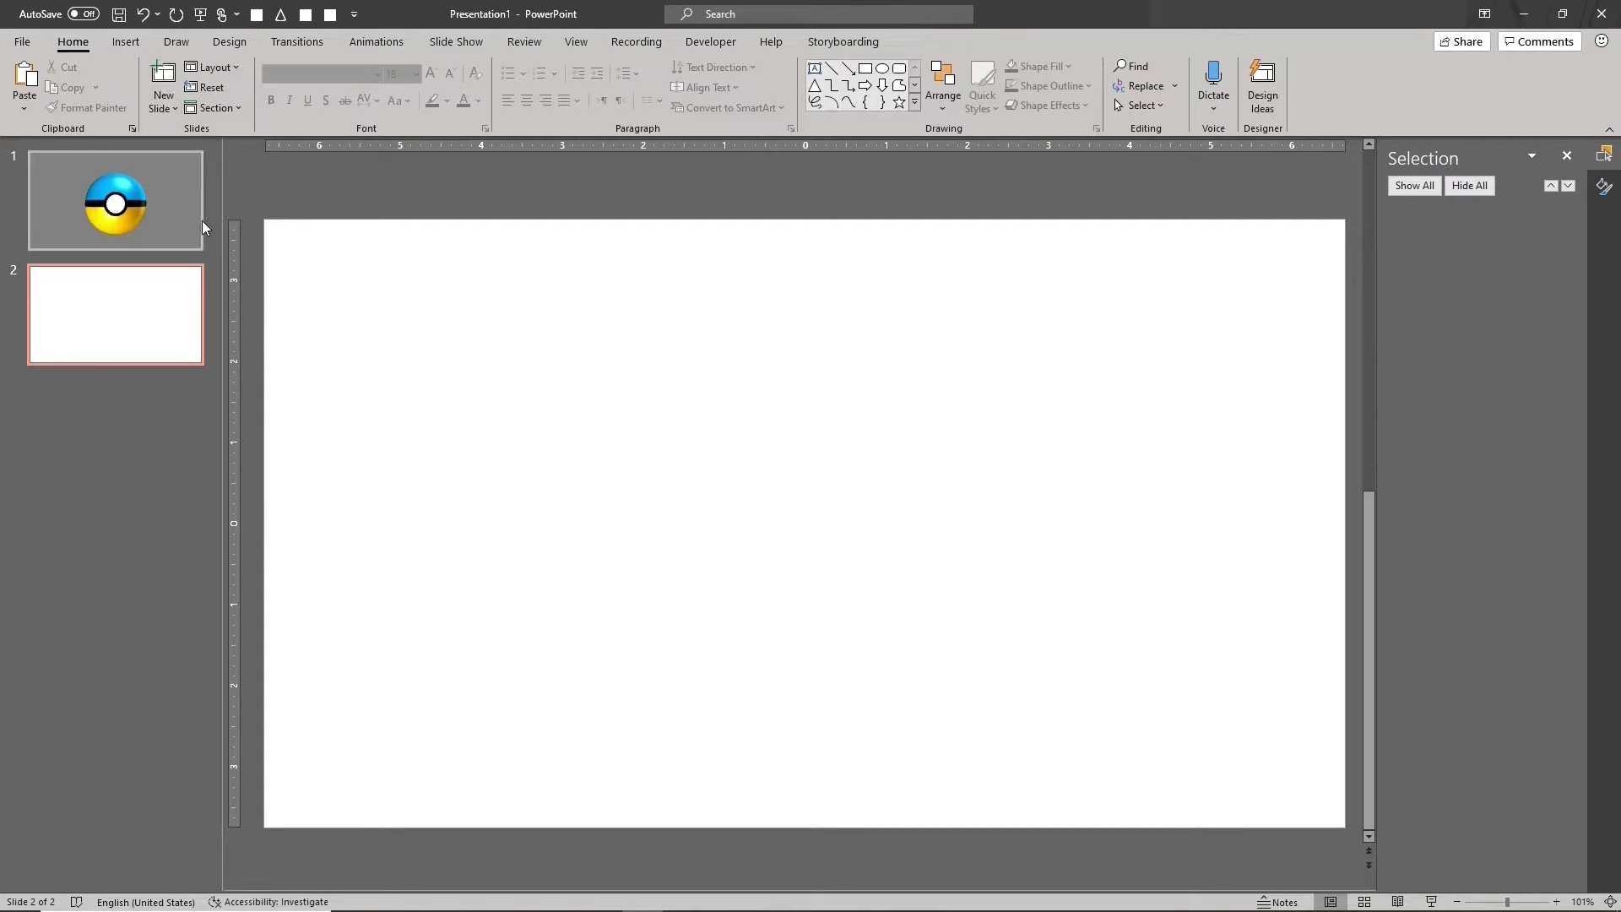
{"action": "left_click", "coordinate": [884, 71]}
{"action": "left_click_drag", "start_coordinate": [597, 287], "coordinate": [1140, 724]}
{"action": "left_click_drag", "start_coordinate": [995, 629], "coordinate": [939, 598]}
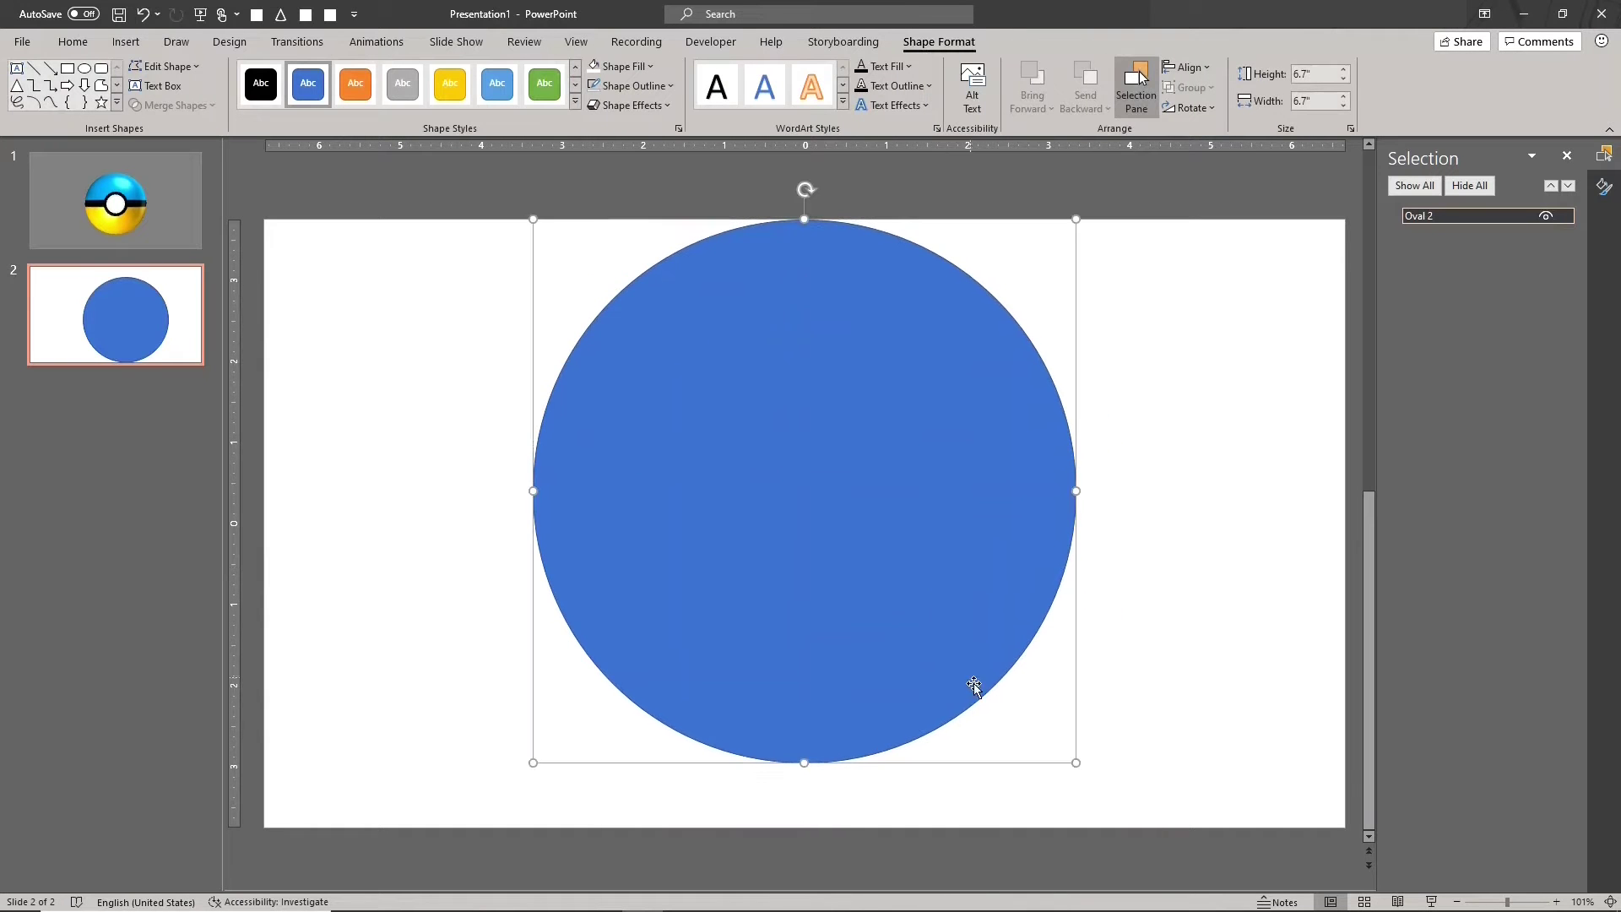
{"action": "left_click_drag", "start_coordinate": [1075, 762], "coordinate": [1121, 826]}
{"action": "left_click_drag", "start_coordinate": [913, 488], "coordinate": [879, 492]}
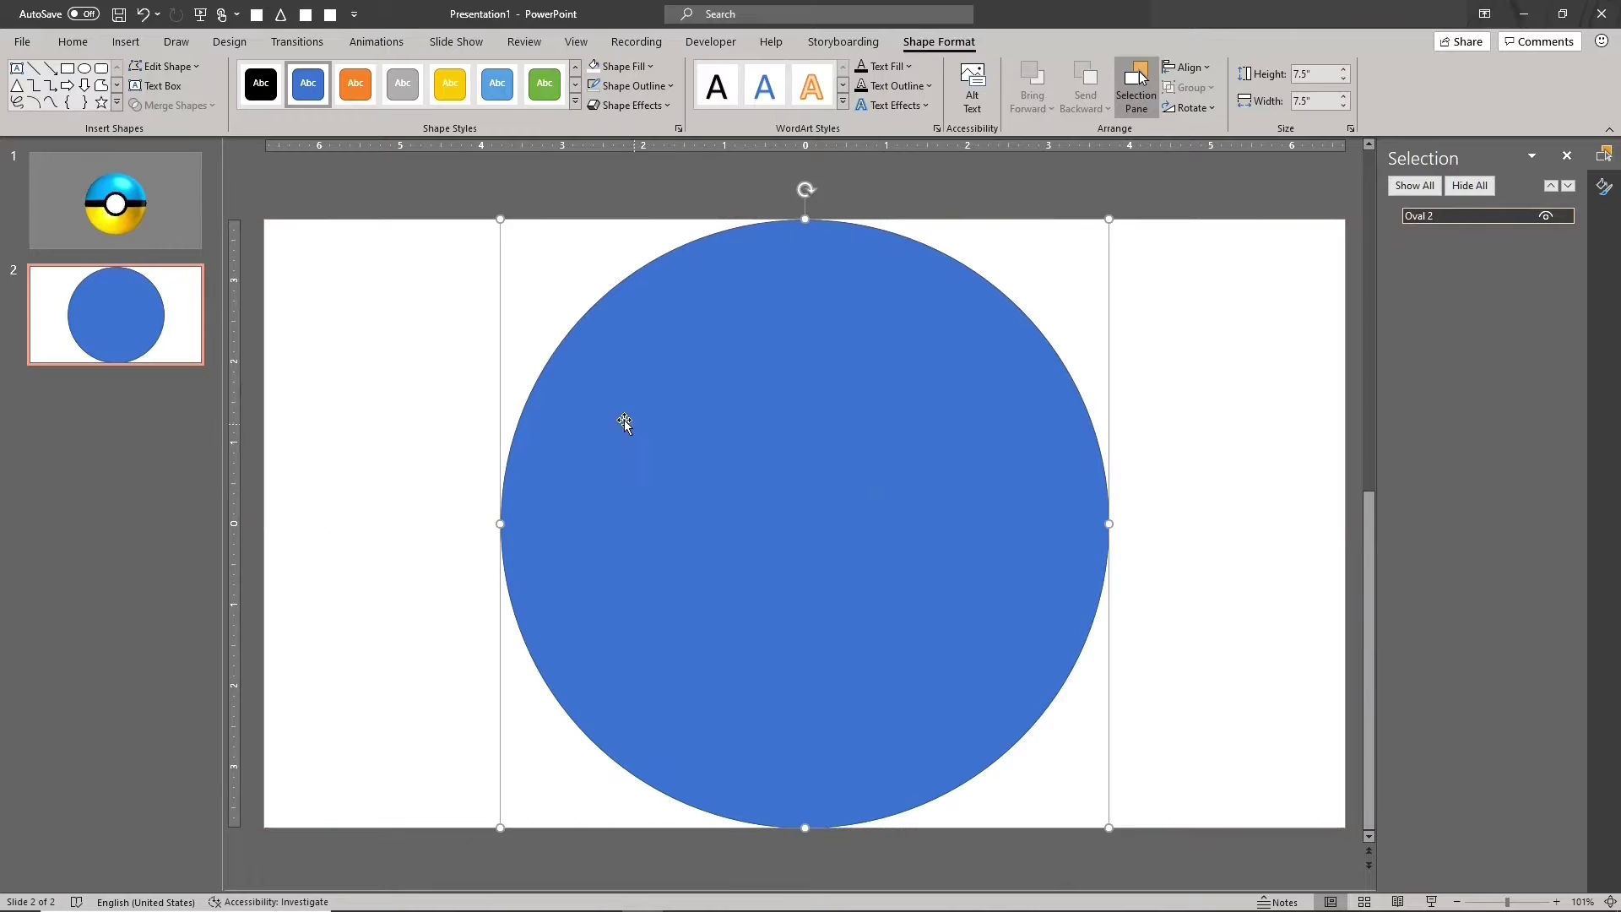
- Draw a horizontal rectangle about 8.42" wide and 0.93" high across the middle of the circle on slide 2
{"action": "left_click", "coordinate": [208, 213]}
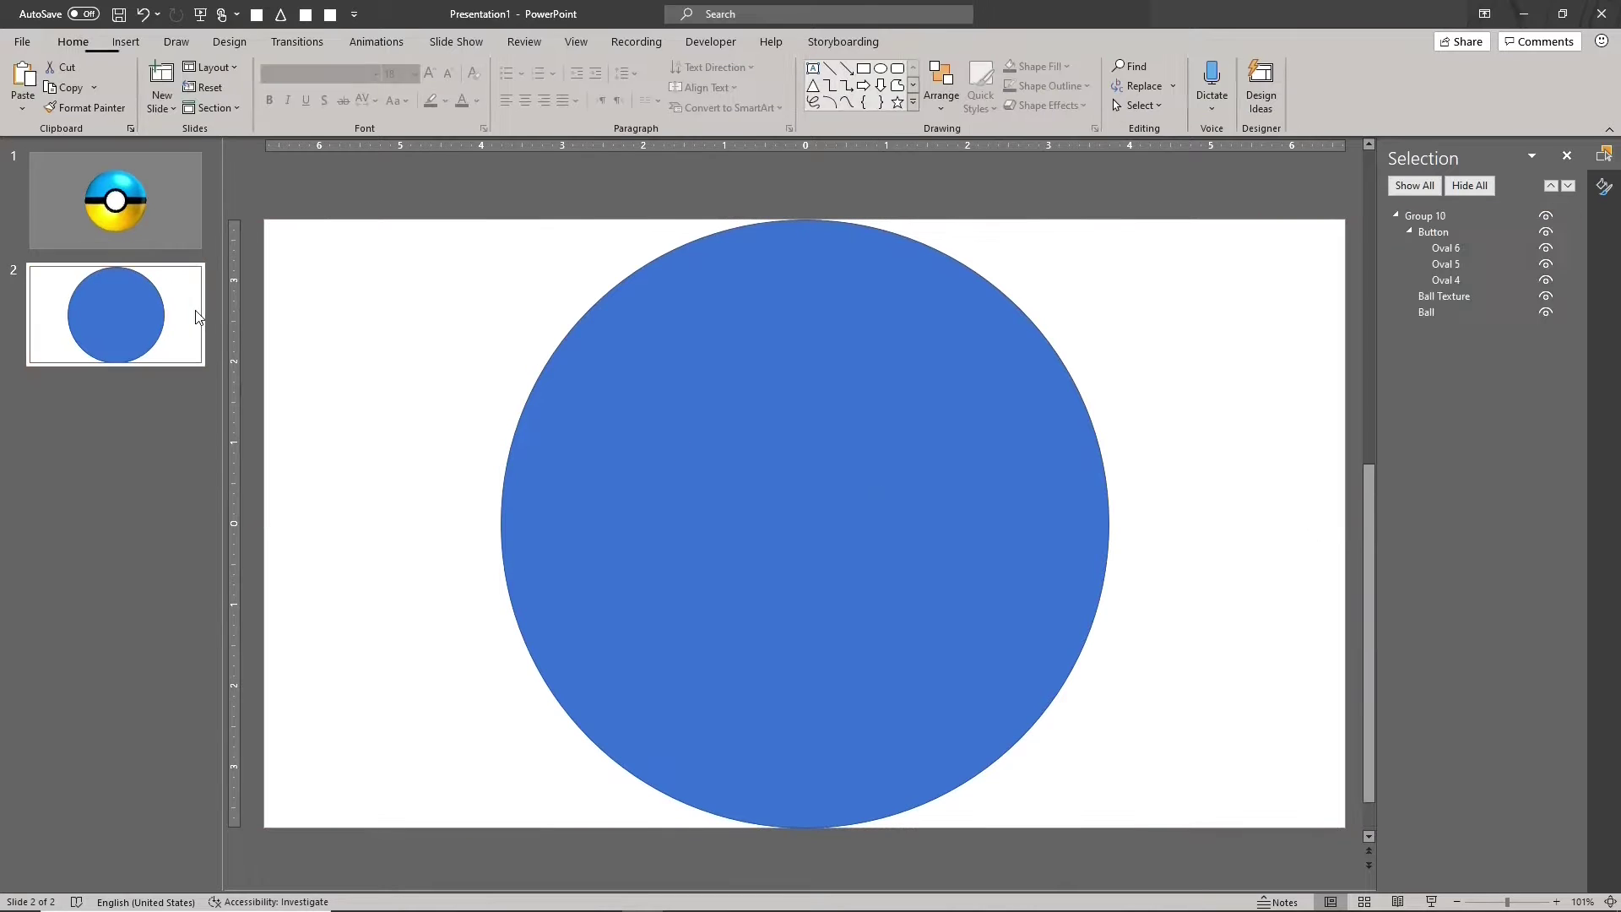
{"action": "left_click", "coordinate": [964, 370]}
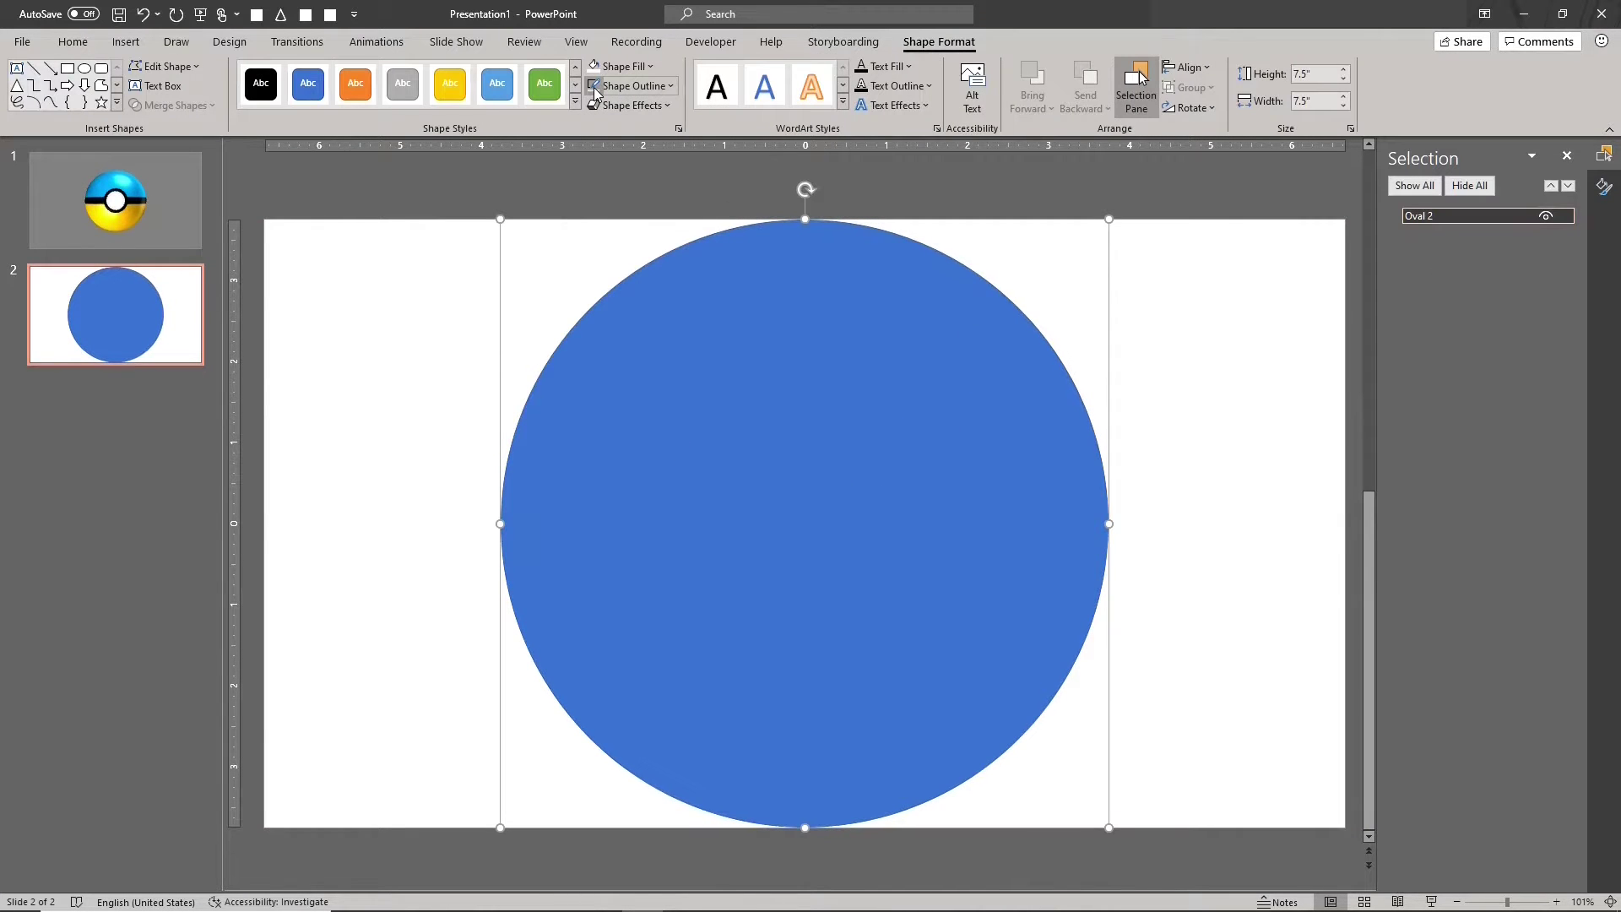
{"action": "left_click", "coordinate": [67, 69]}
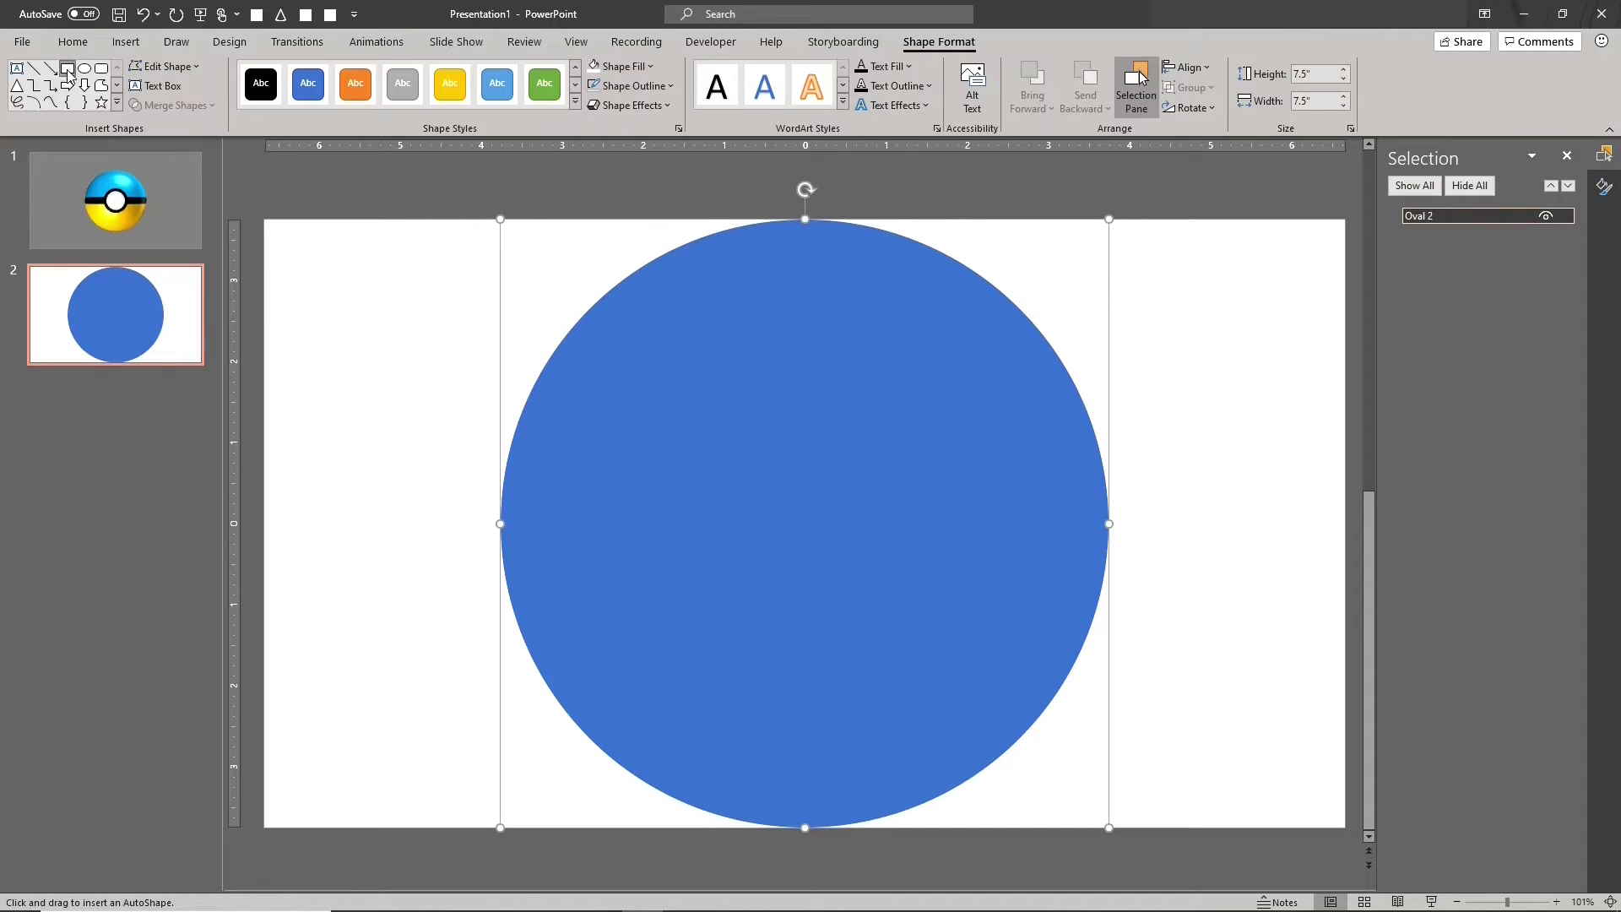
{"action": "left_click_drag", "start_coordinate": [466, 487], "coordinate": [1116, 533]}
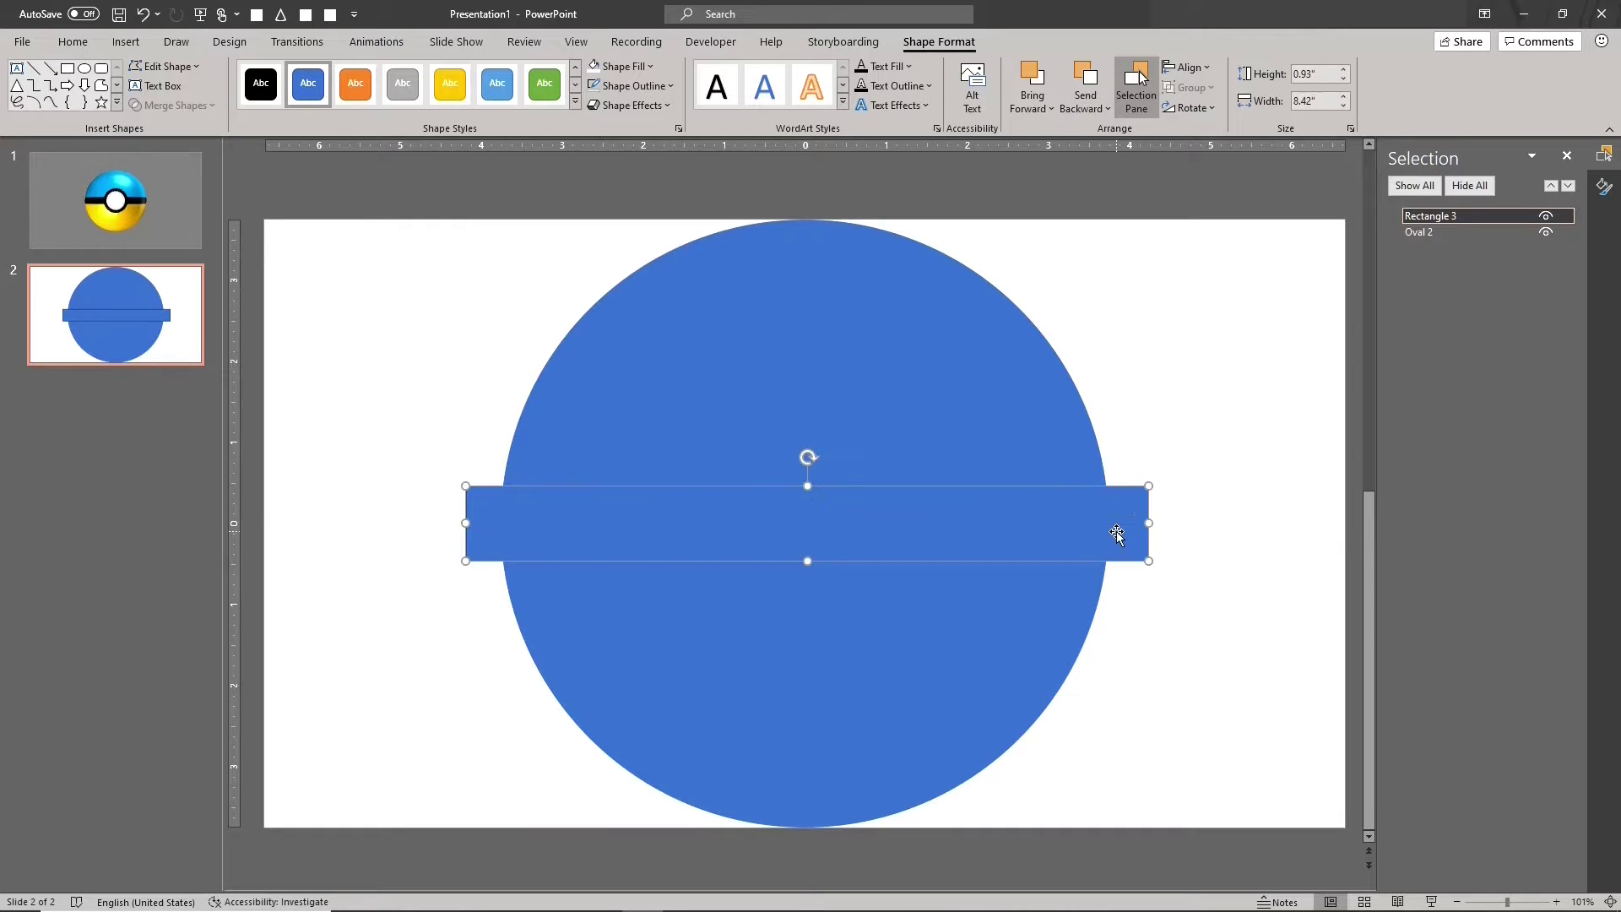
- Split the circle and rectangle into separate pieces with the Fragment merge operation
{"action": "left_click", "coordinate": [1044, 435], "text": "shift"}
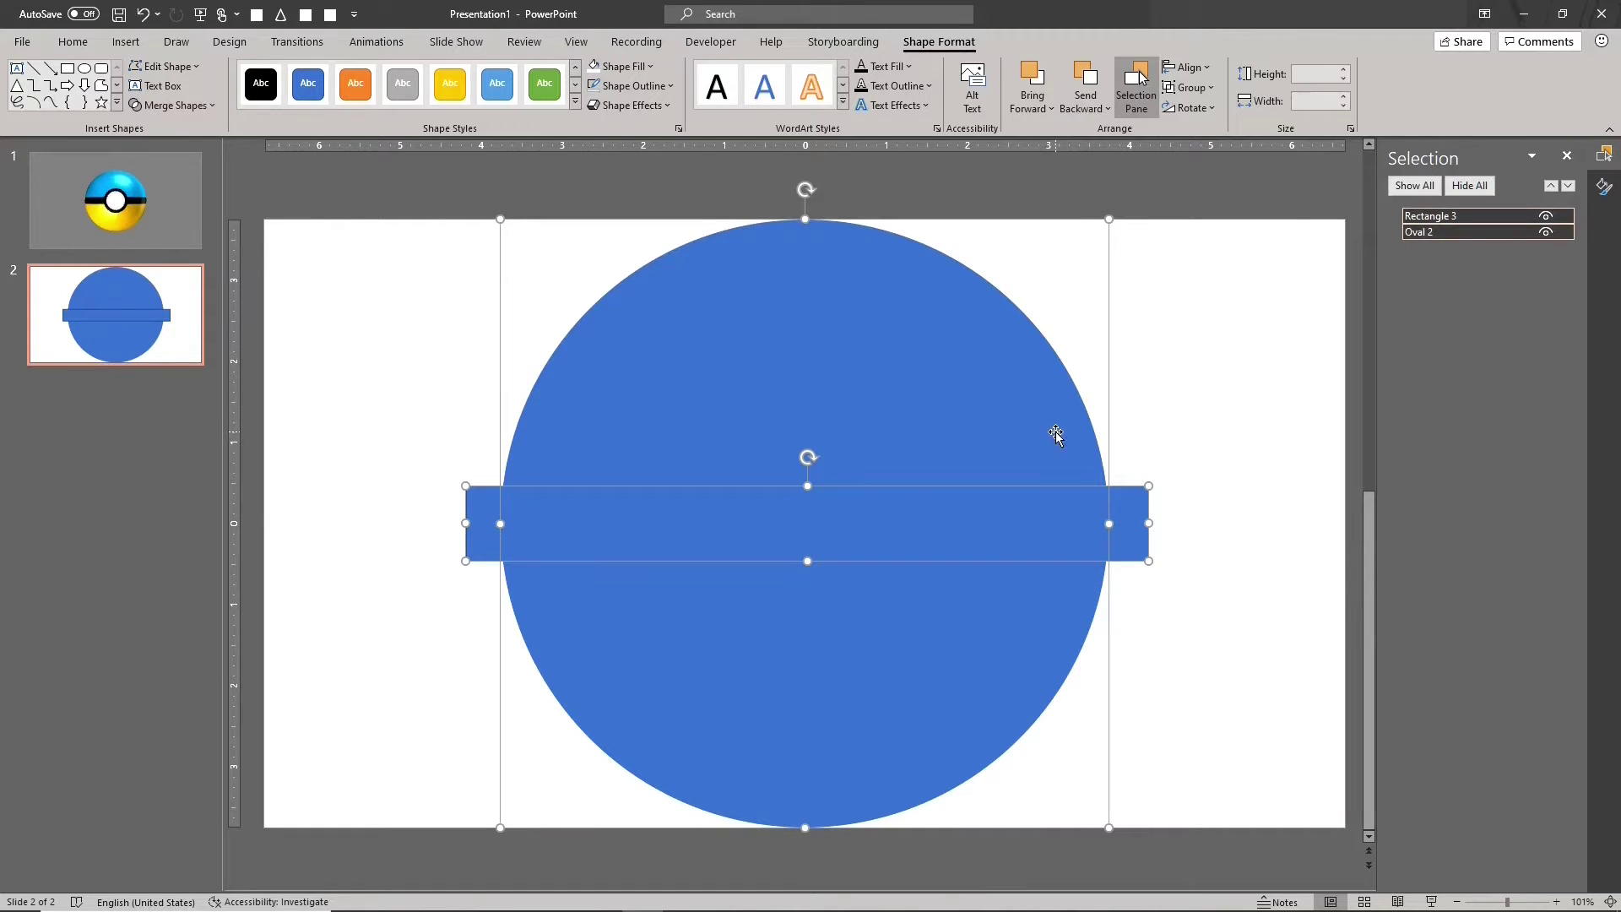
{"action": "left_click", "coordinate": [206, 103]}
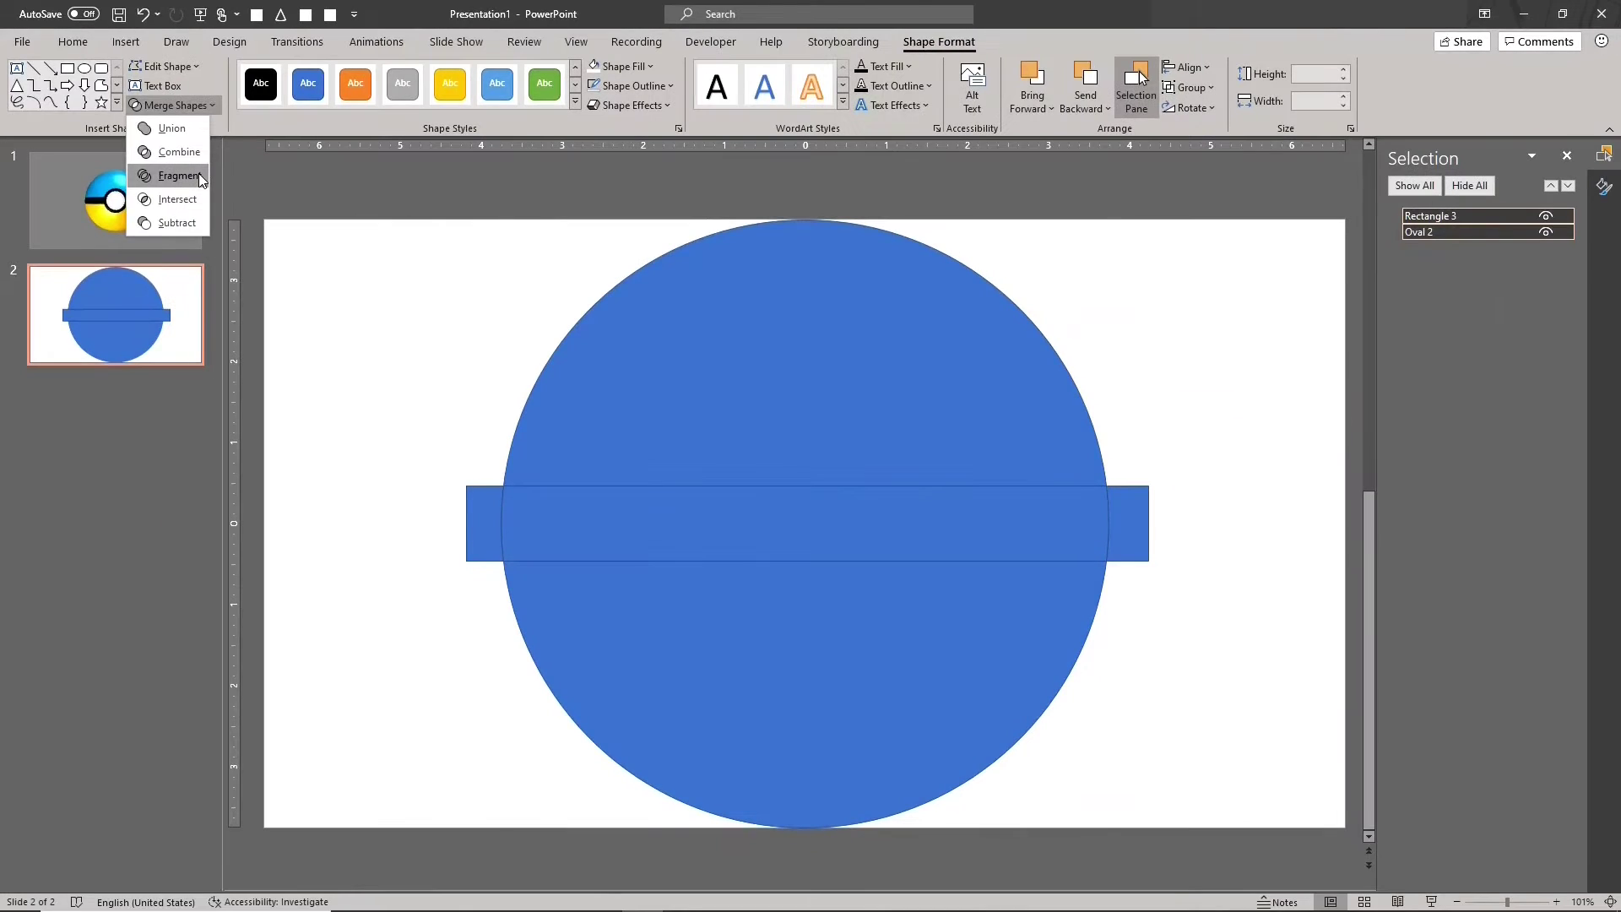
{"action": "left_click", "coordinate": [326, 287]}
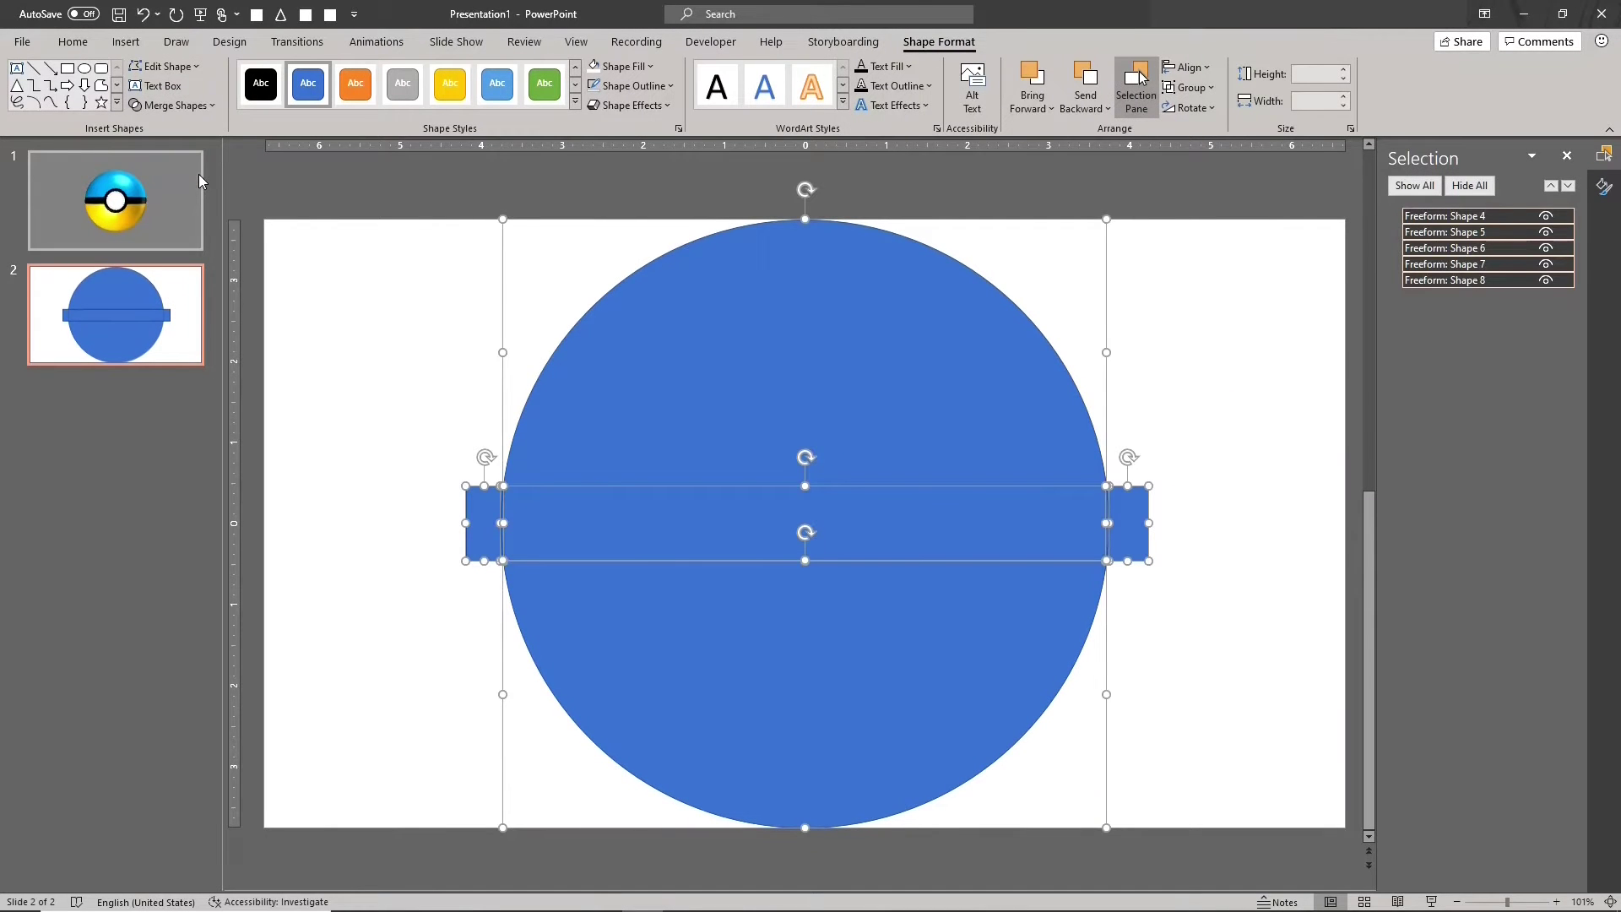
{"action": "left_click", "coordinate": [430, 488]}
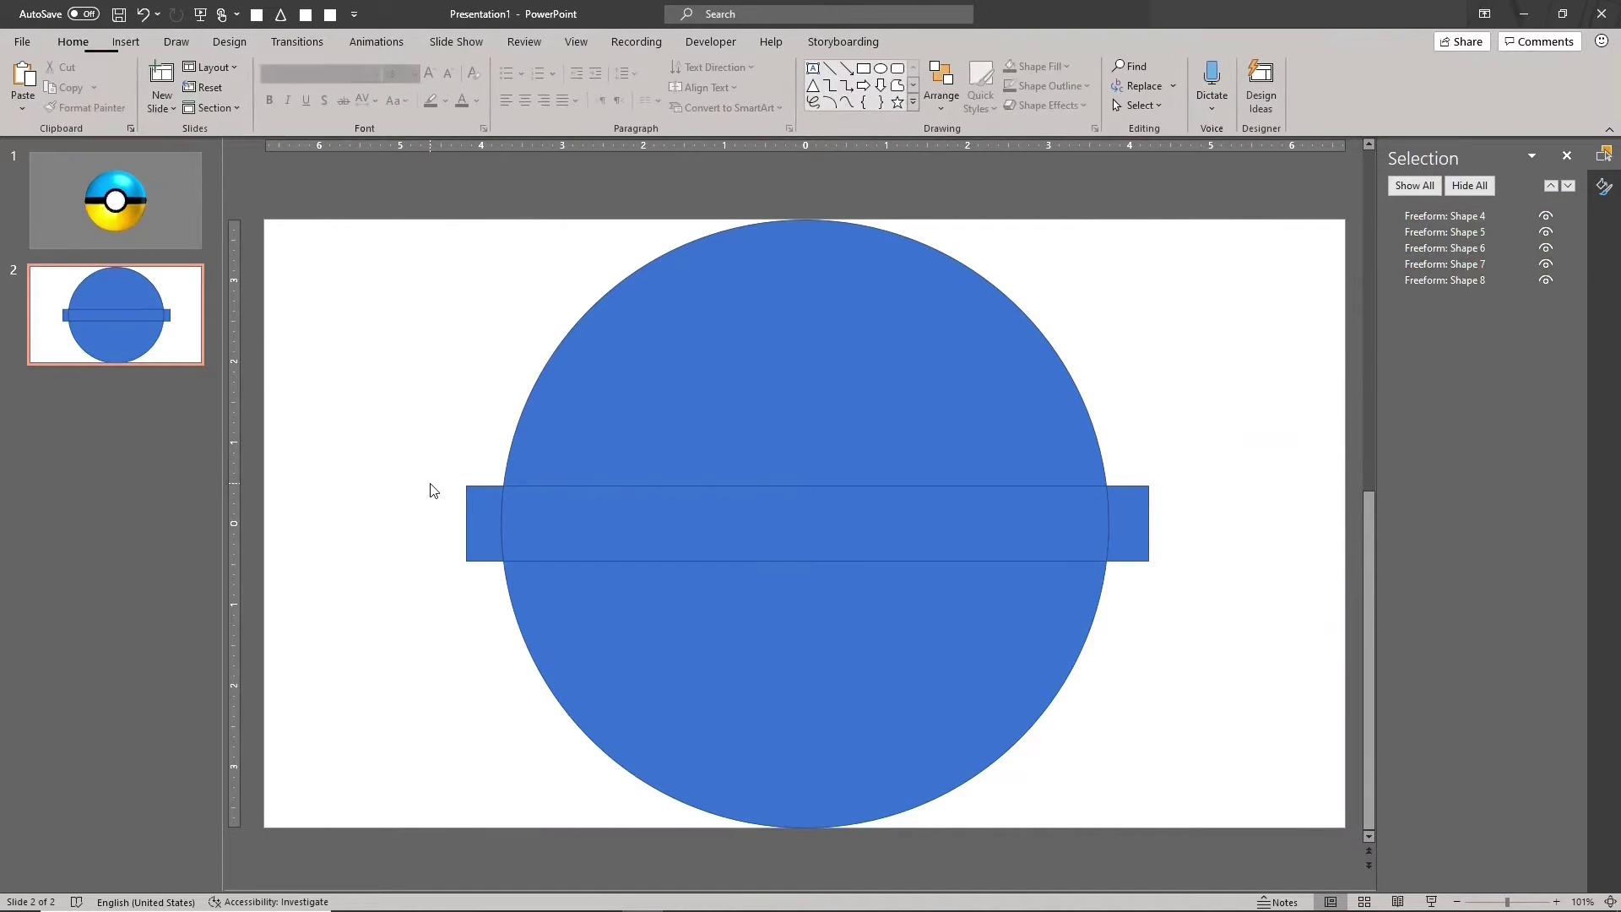
- Delete the two rectangle pieces that stick out beyond the circle on either side
{"action": "left_click", "coordinate": [475, 512]}
{"action": "key", "text": "Delete"}
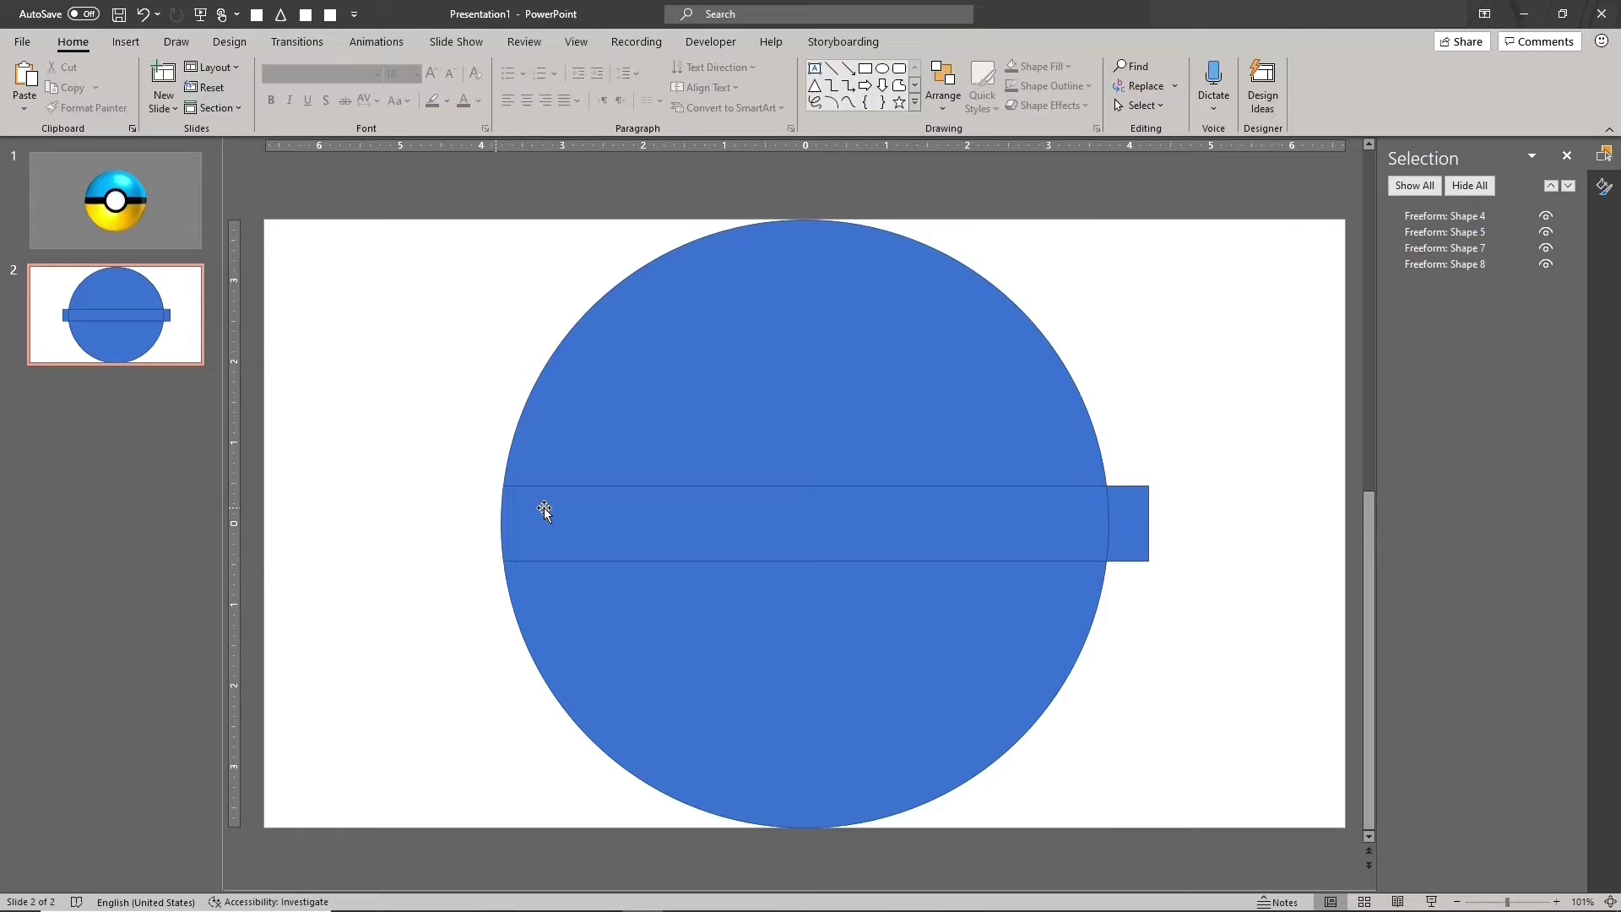
{"action": "left_click", "coordinate": [1123, 507]}
{"action": "key", "text": "Delete"}
- Fill the circle's three segments from top to bottom with red, black and white
{"action": "left_click", "coordinate": [911, 312]}
{"action": "left_click", "coordinate": [1055, 66]}
{"action": "left_click", "coordinate": [1025, 224]}
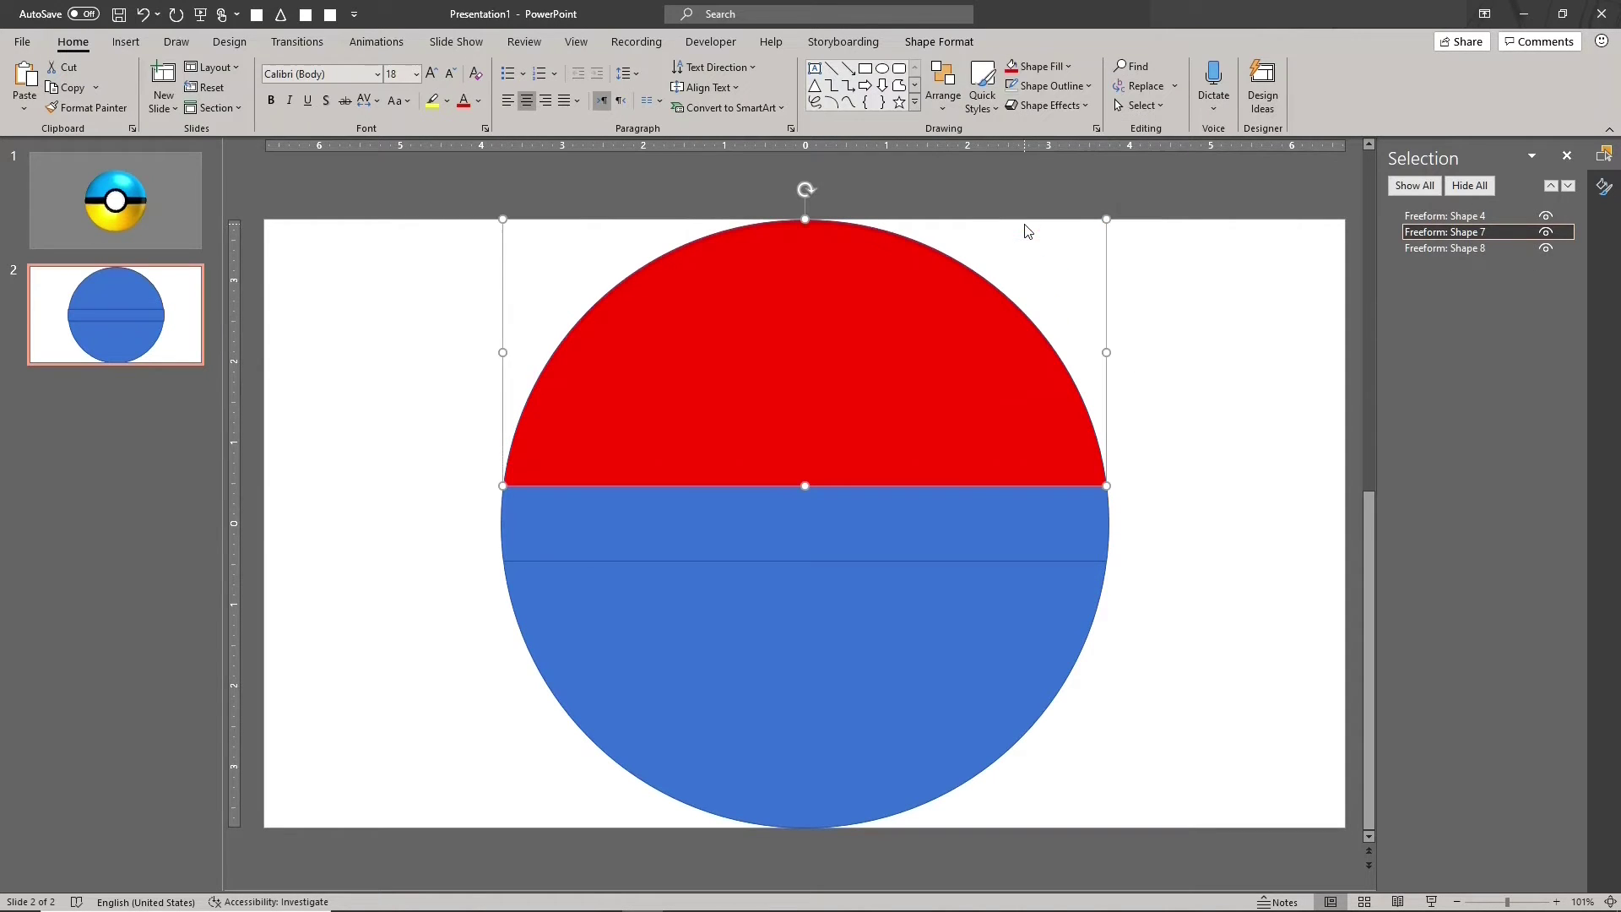
{"action": "left_click", "coordinate": [949, 499]}
{"action": "left_click", "coordinate": [1038, 68]}
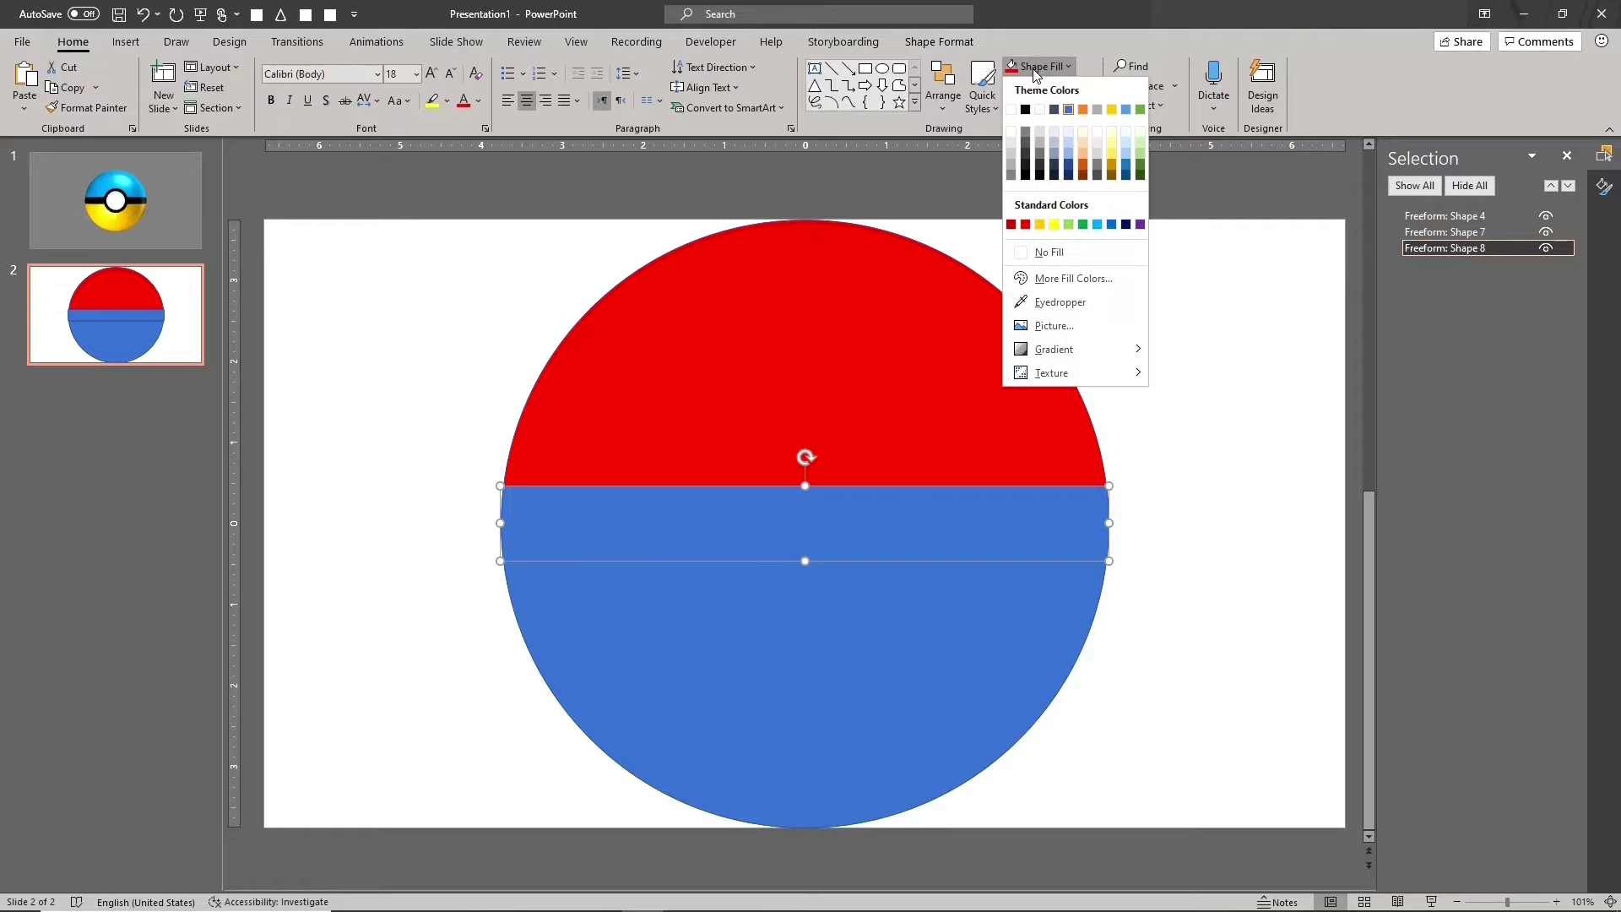
{"action": "left_click", "coordinate": [1025, 109]}
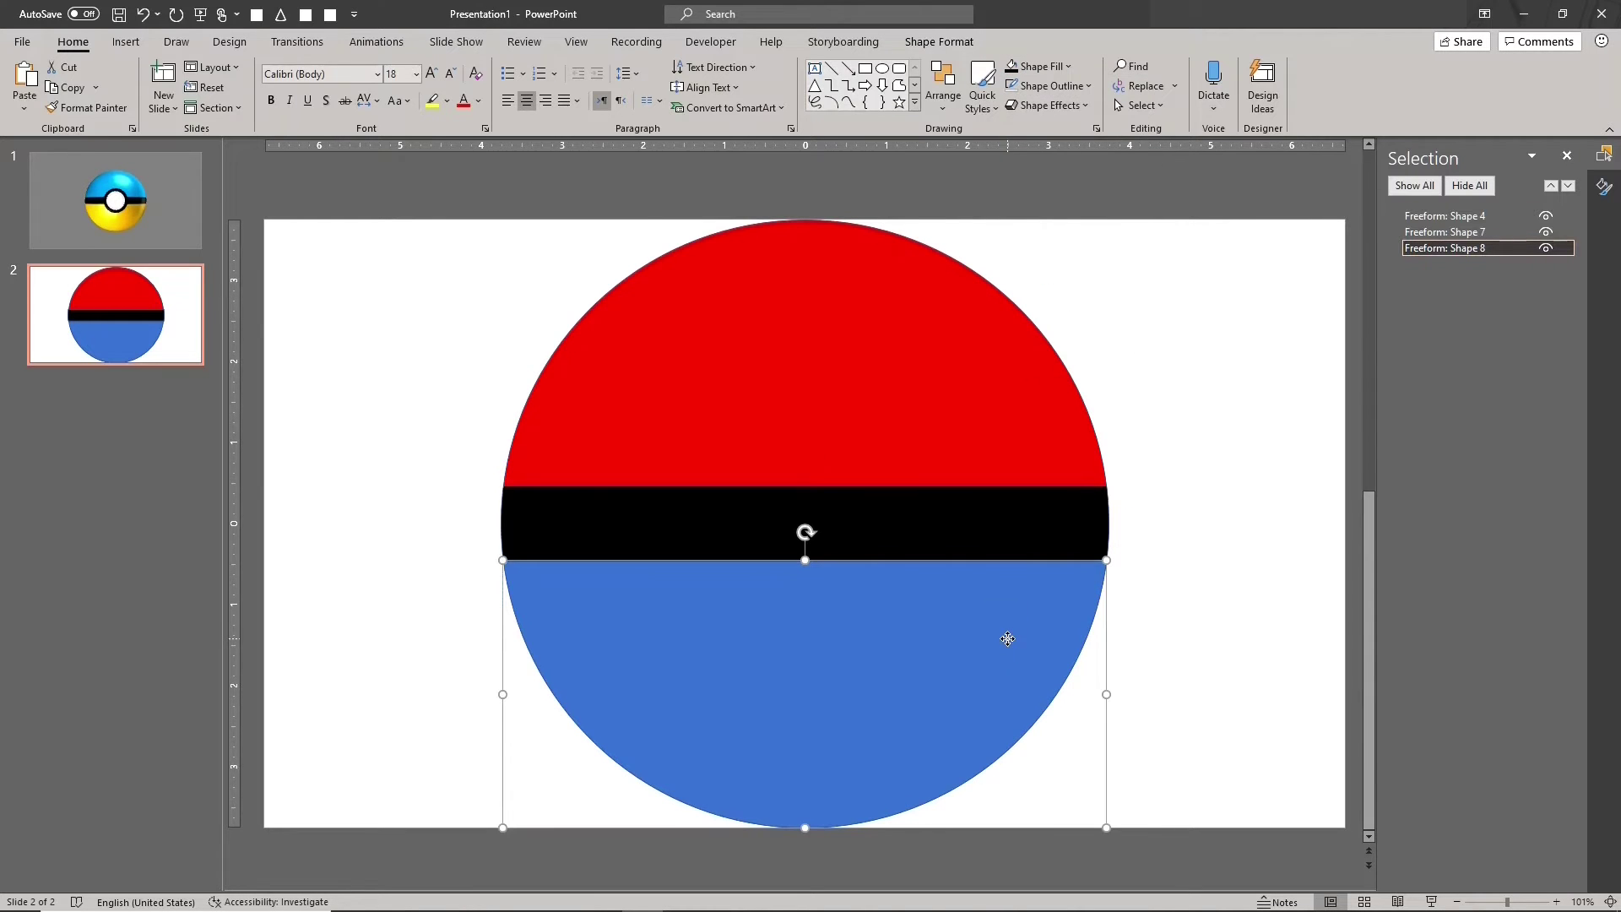
{"action": "left_click", "coordinate": [1006, 639]}
{"action": "left_click", "coordinate": [1043, 68]}
{"action": "left_click", "coordinate": [1012, 109]}
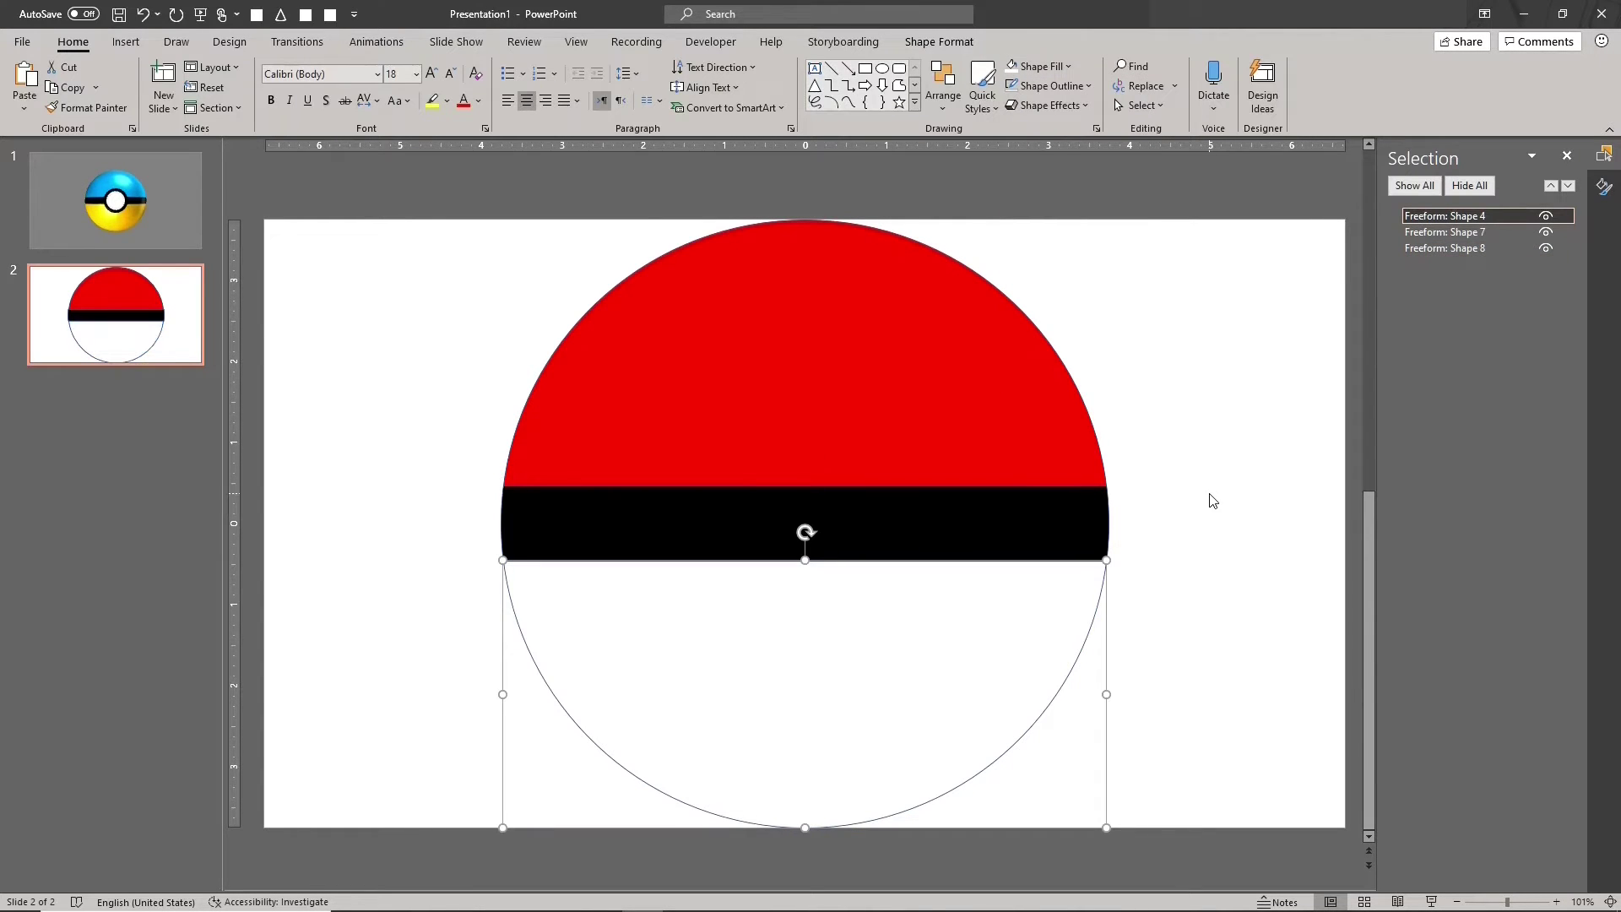
- Remove the outline from all three circle segments and copy them
{"action": "left_click", "coordinate": [1213, 499]}
{"action": "key", "text": "ctrl+a"}
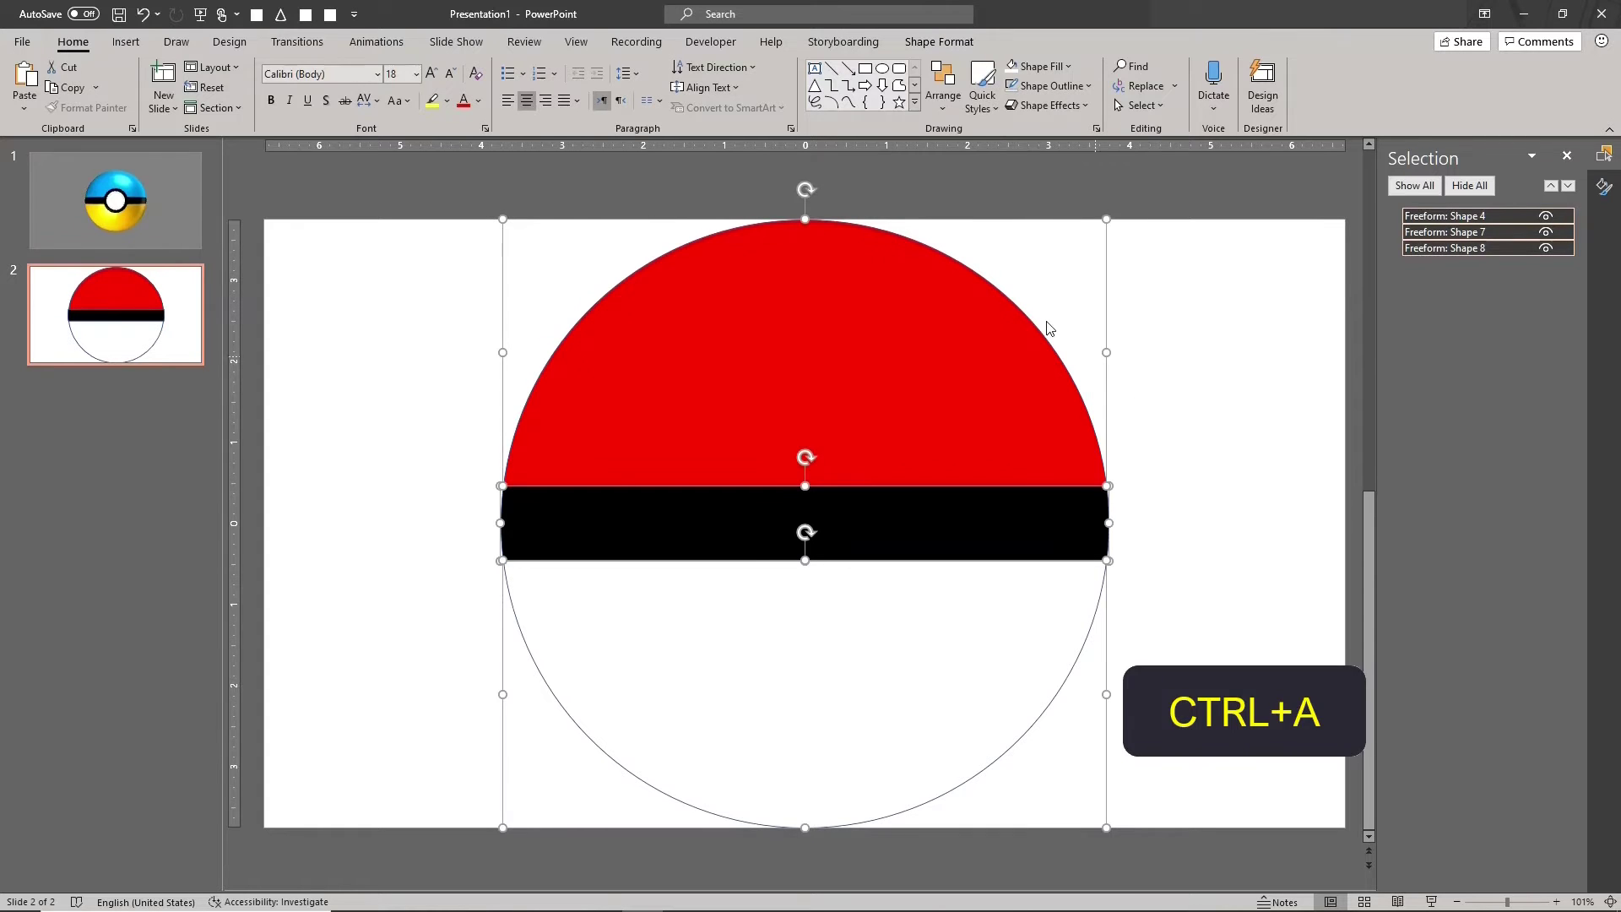
{"action": "left_click", "coordinate": [1014, 91]}
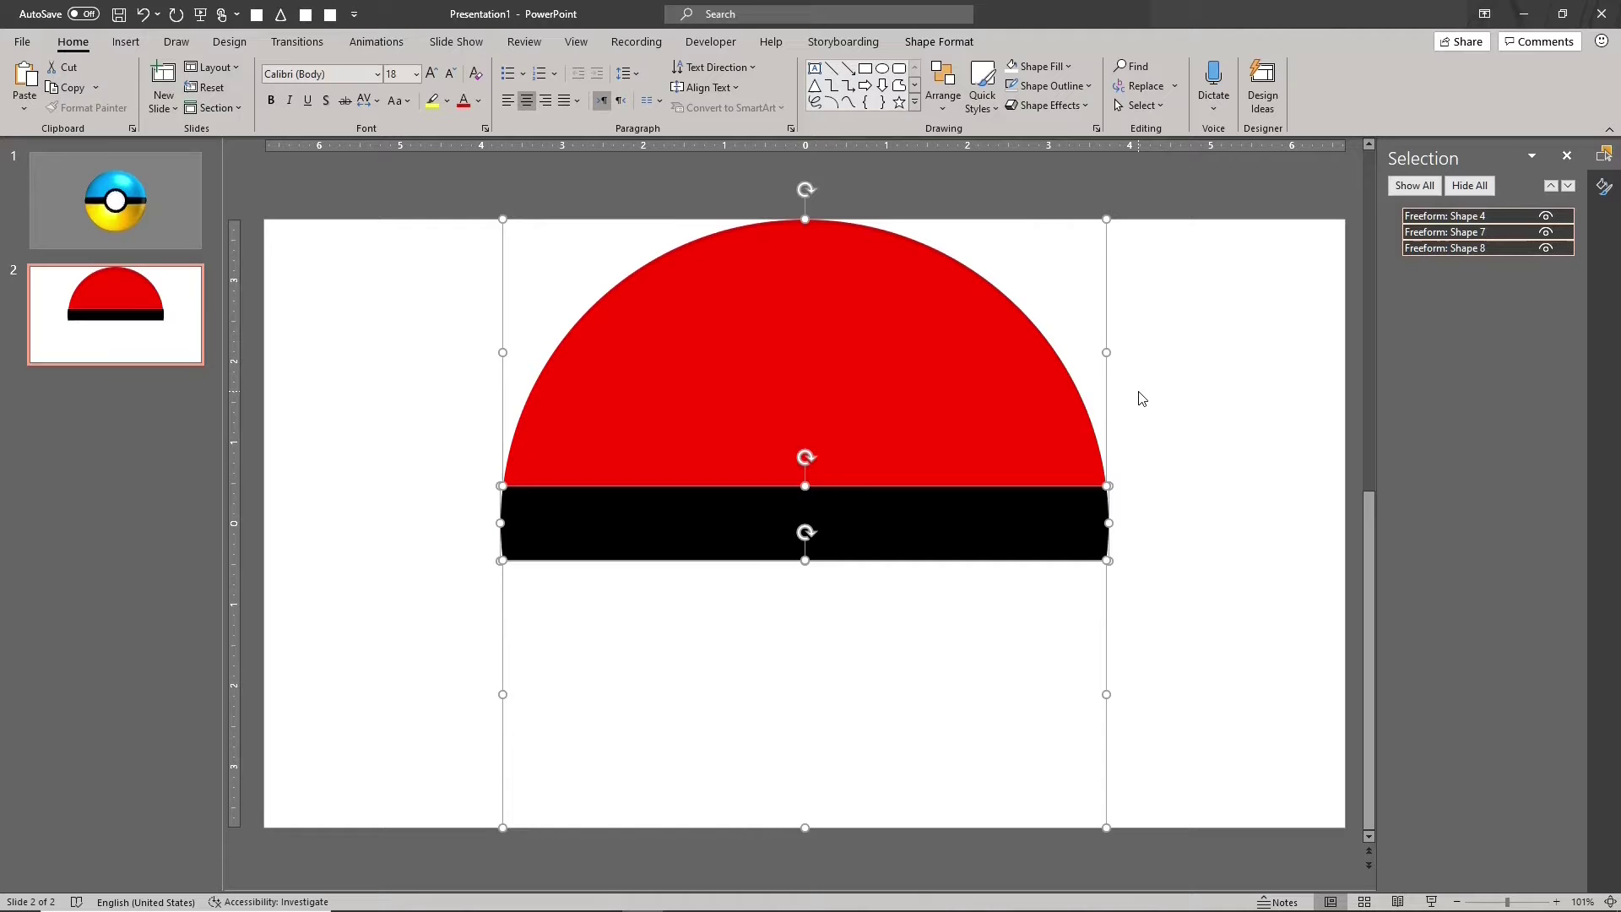
{"action": "key", "text": "ctrl+c"}
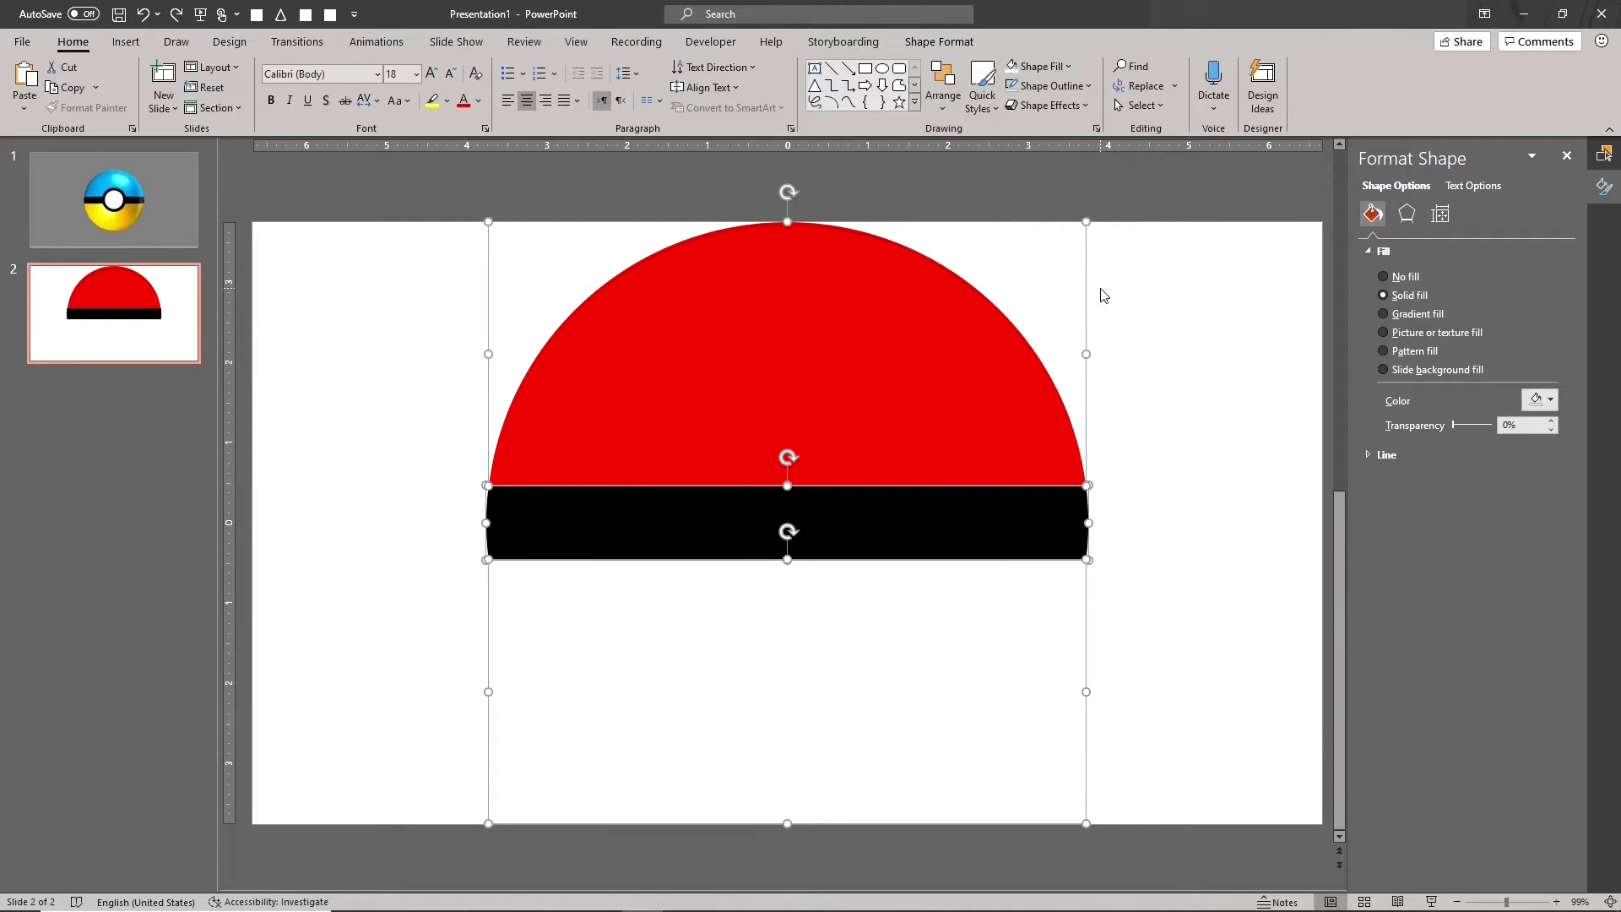
- Fill the grouped Ball Texture shape on slide 1 with the copied segments as a picture fill from the clipboard
{"action": "left_click", "coordinate": [181, 204]}
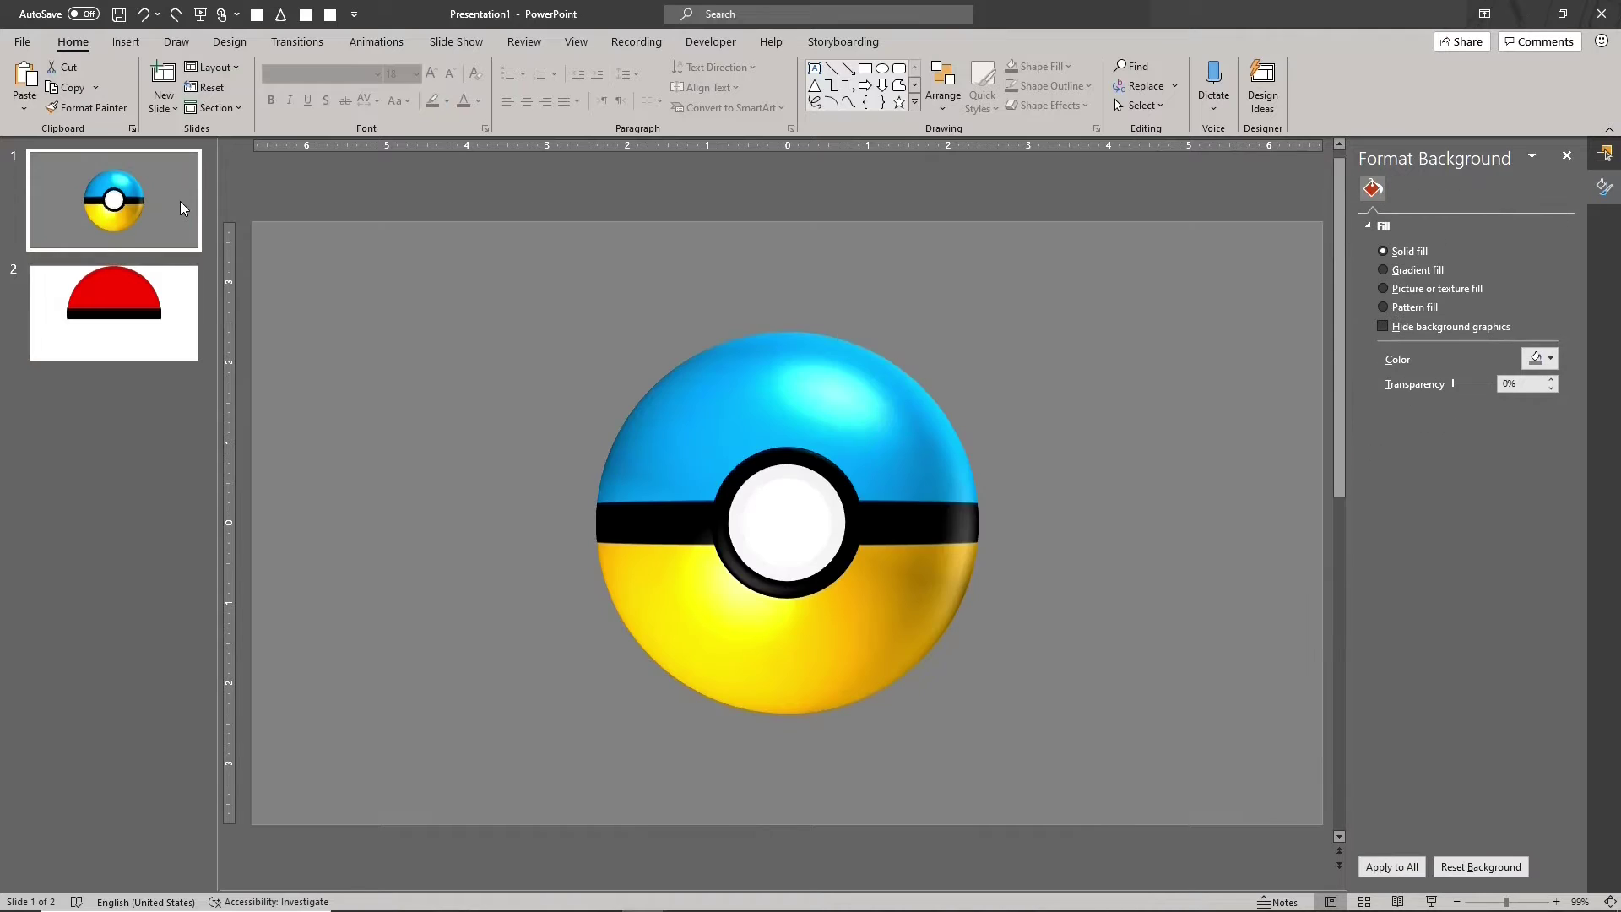
{"action": "left_click", "coordinate": [761, 369]}
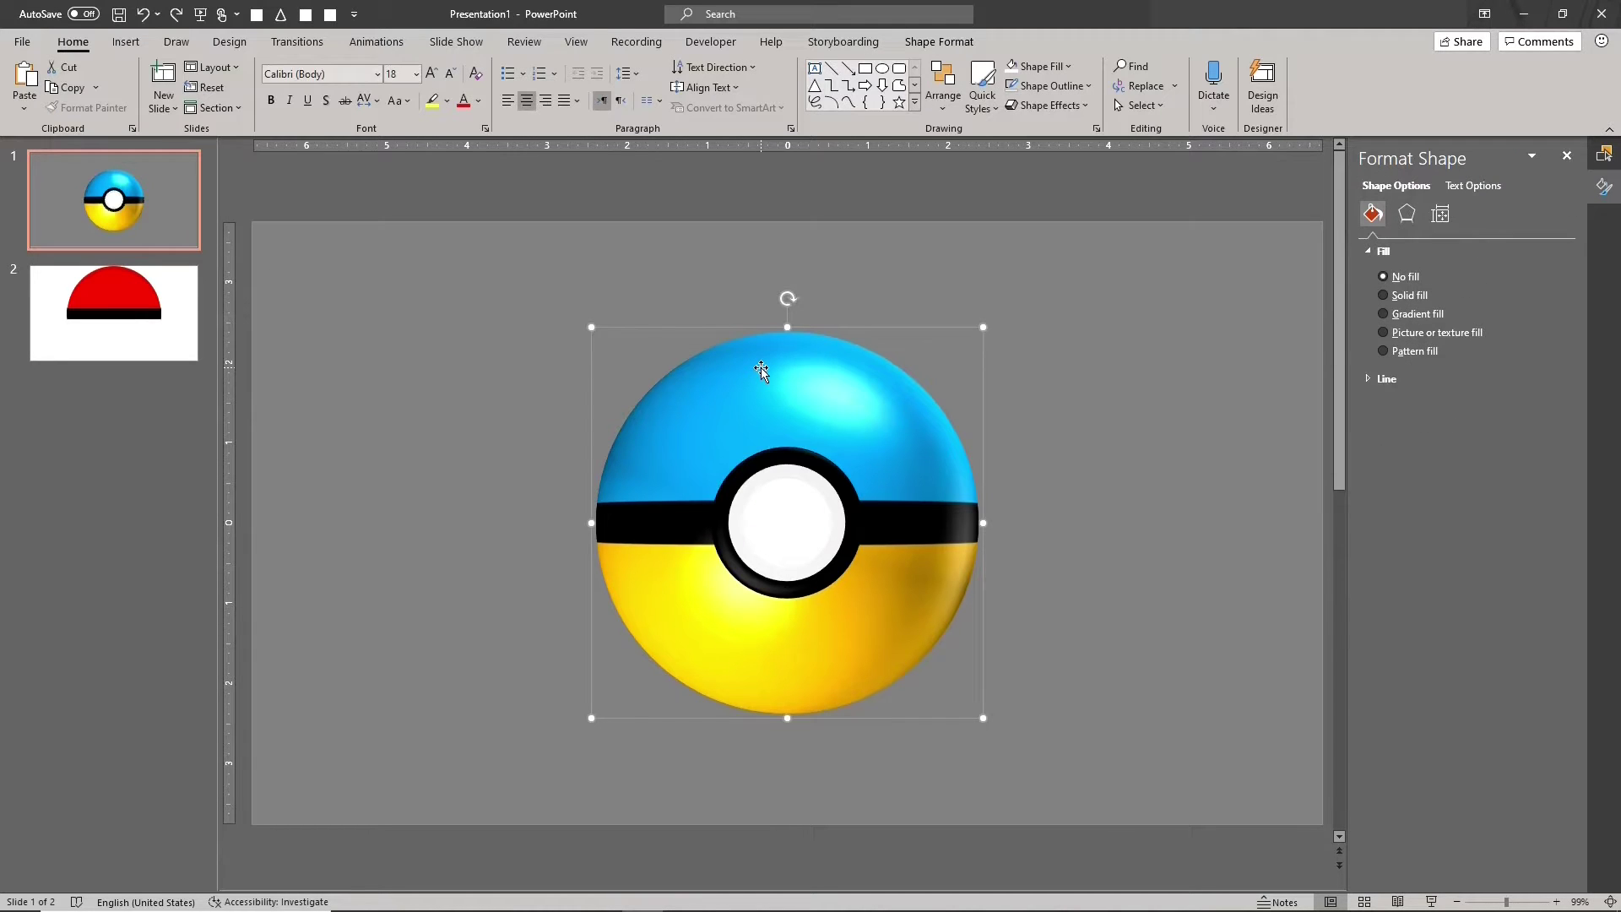
{"action": "left_click", "coordinate": [1605, 157]}
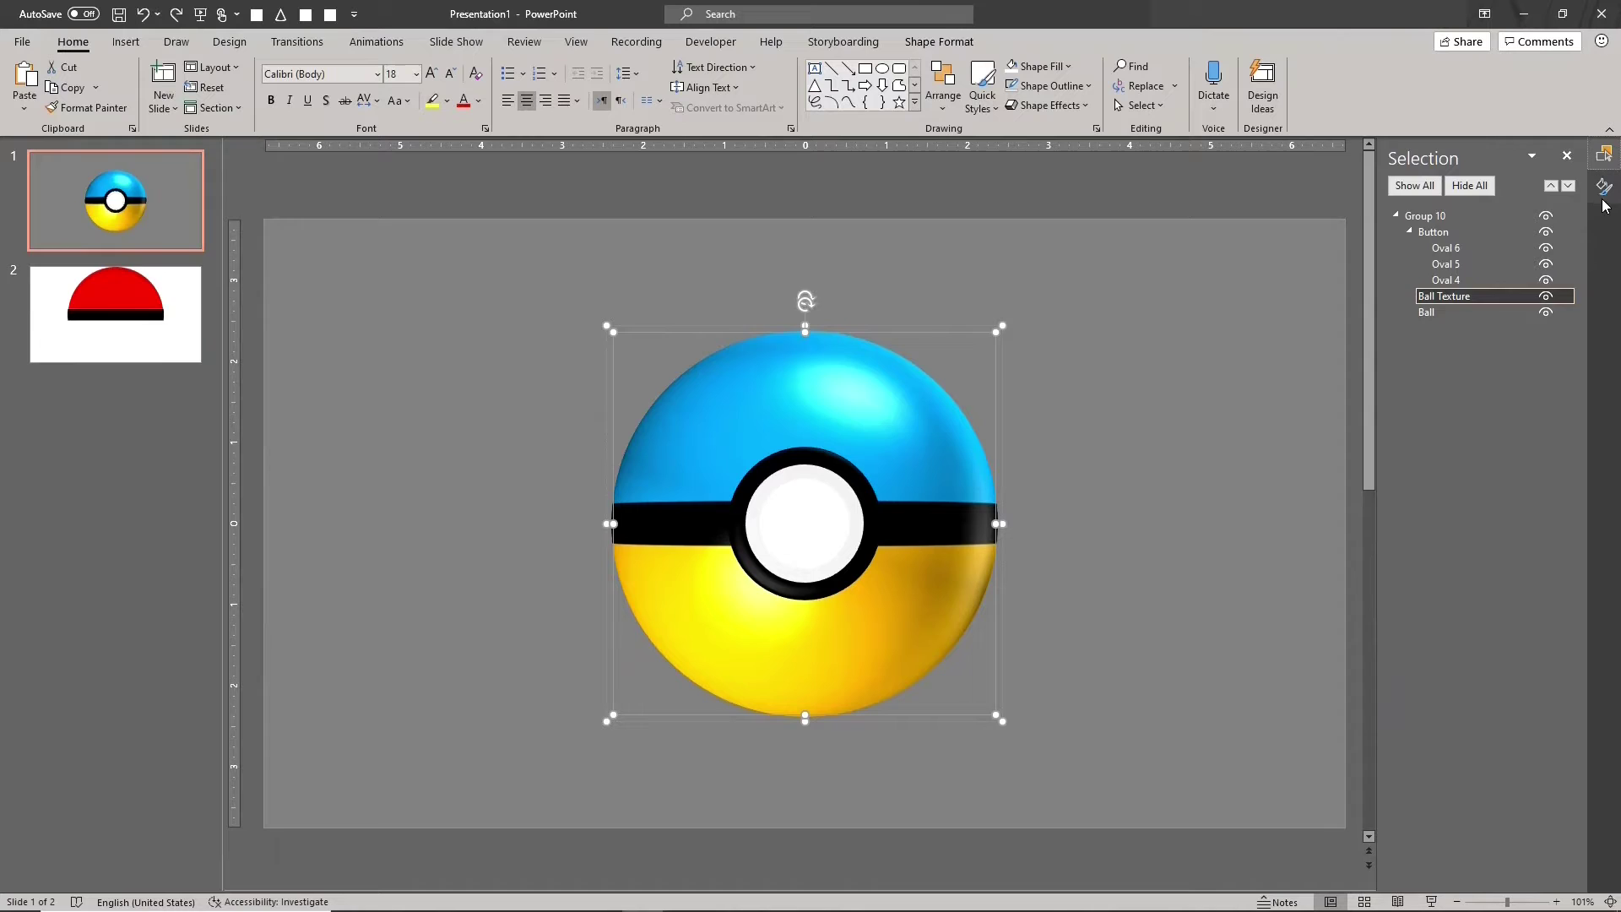
{"action": "left_click", "coordinate": [1593, 309]}
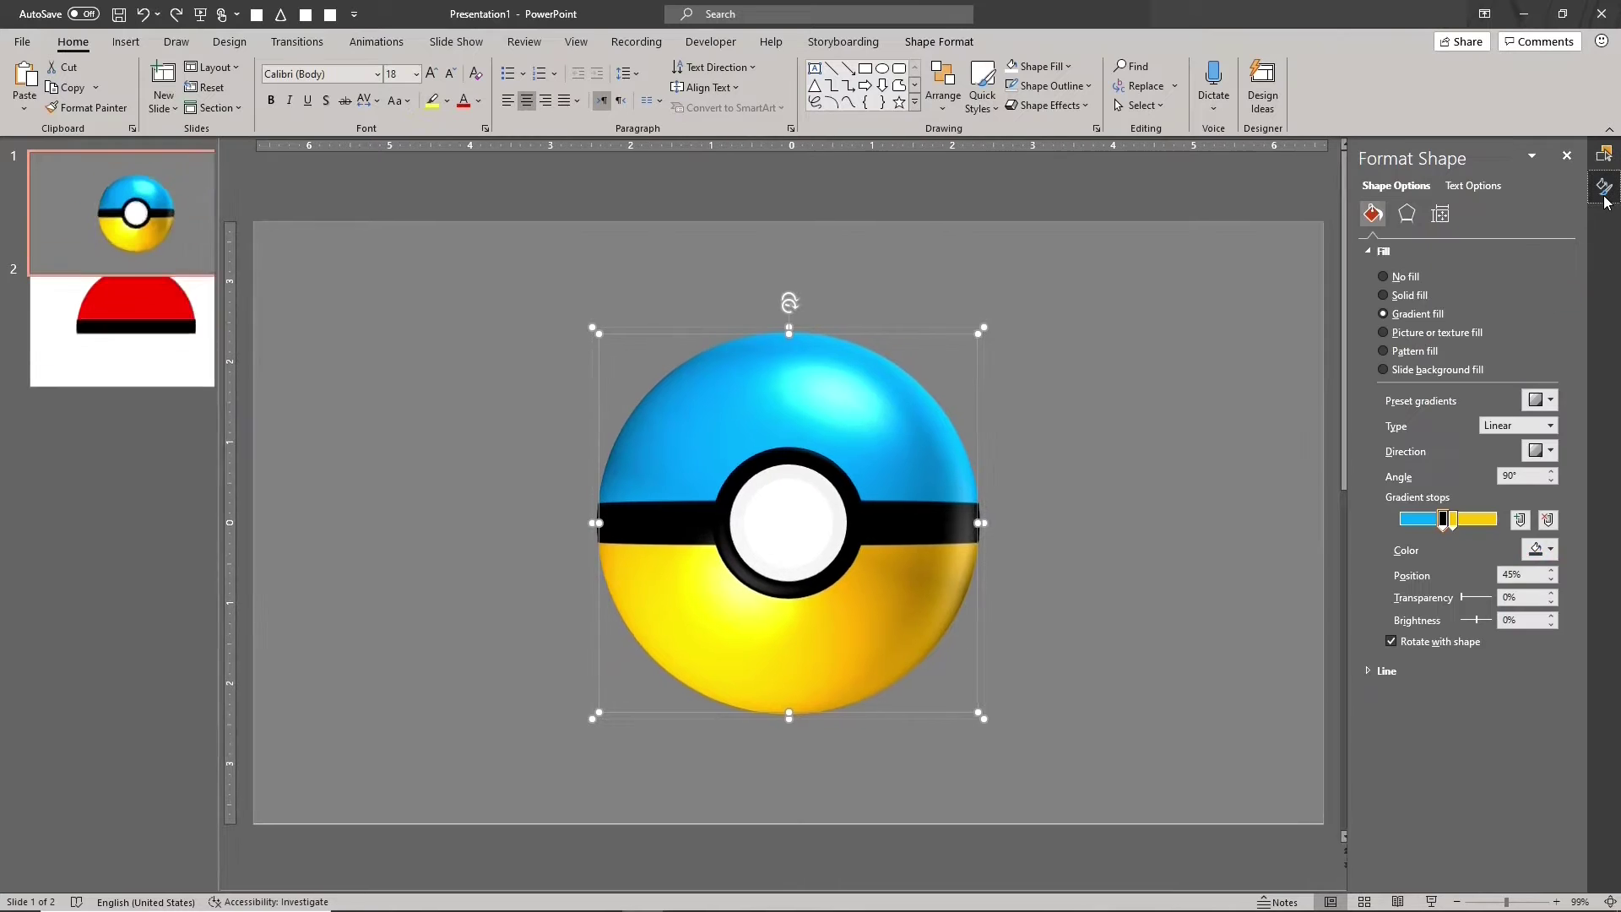
{"action": "left_click", "coordinate": [1441, 338]}
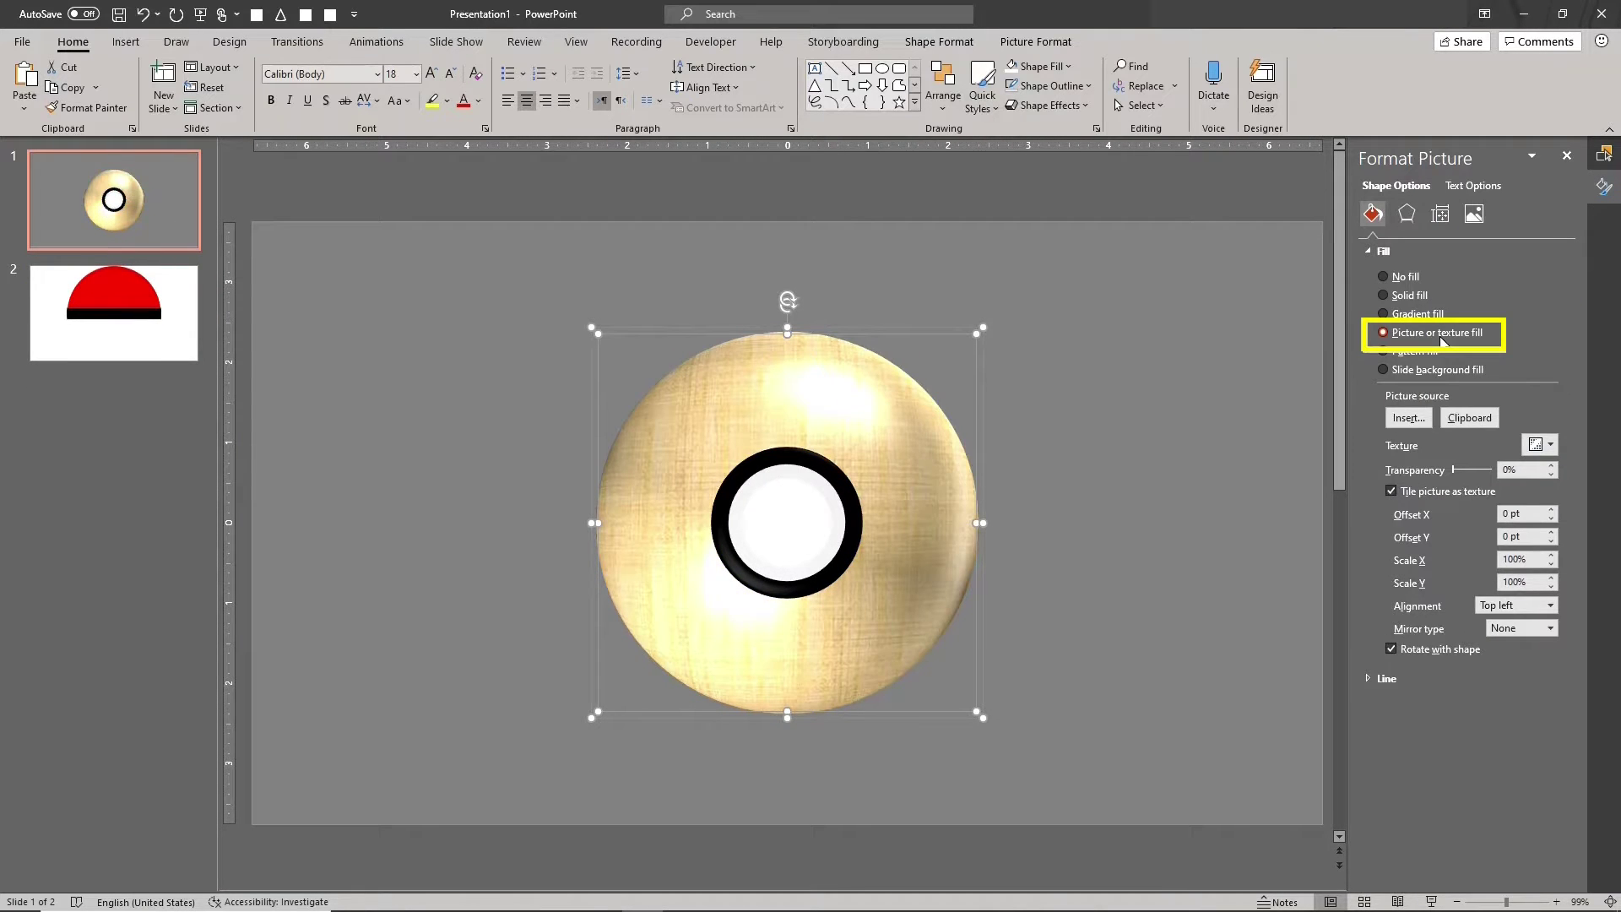
{"action": "left_click", "coordinate": [1466, 419]}
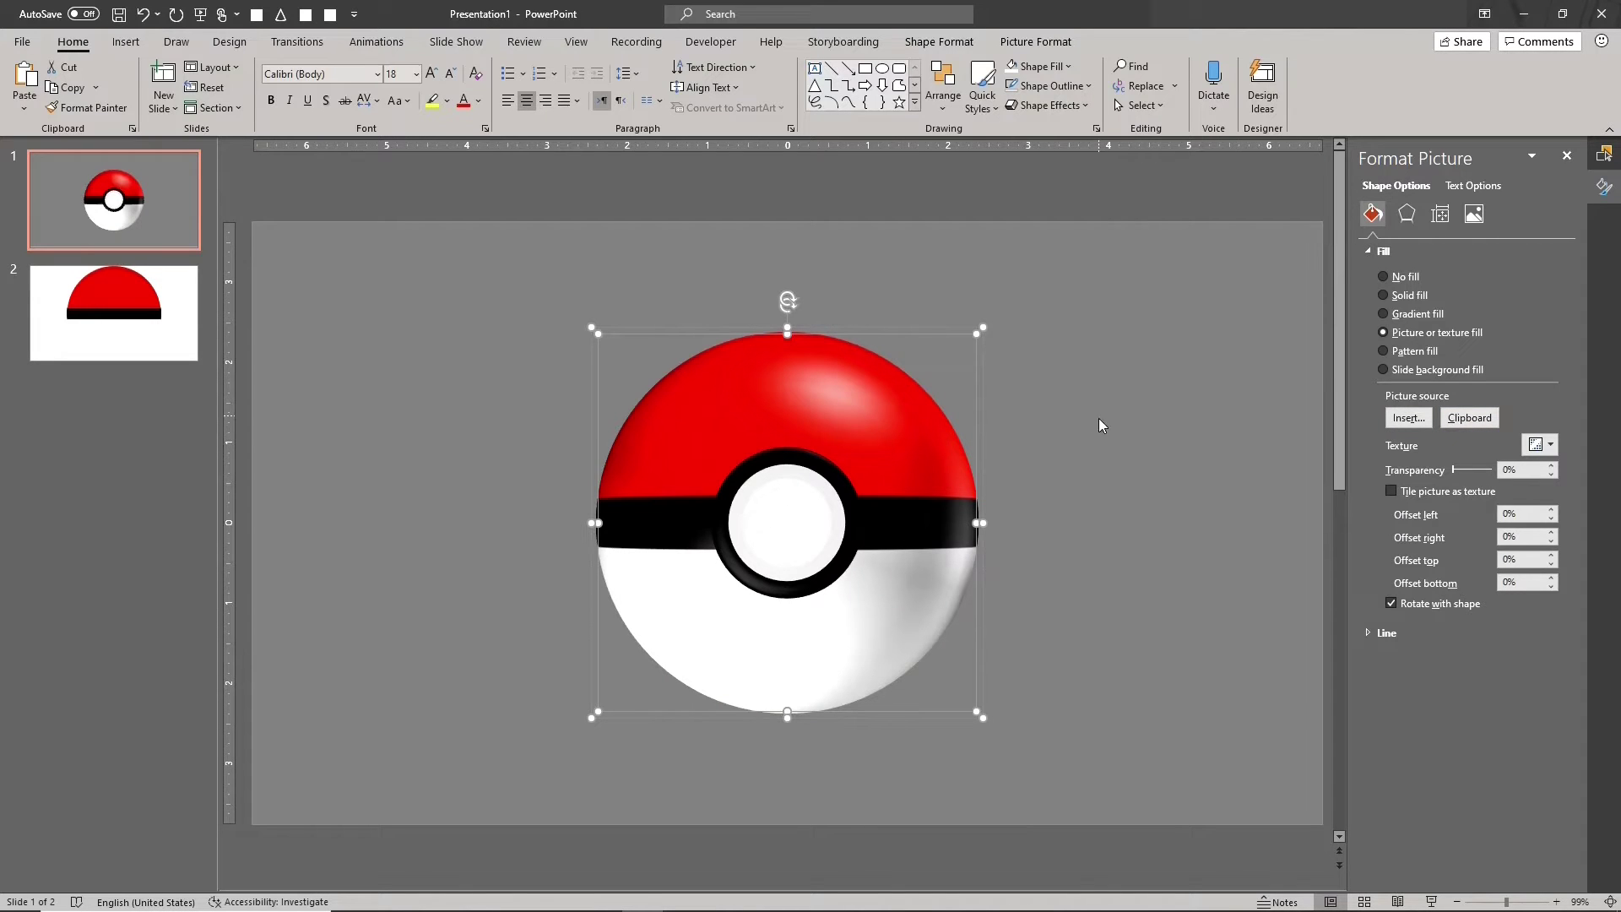
{"action": "left_click", "coordinate": [1407, 214]}
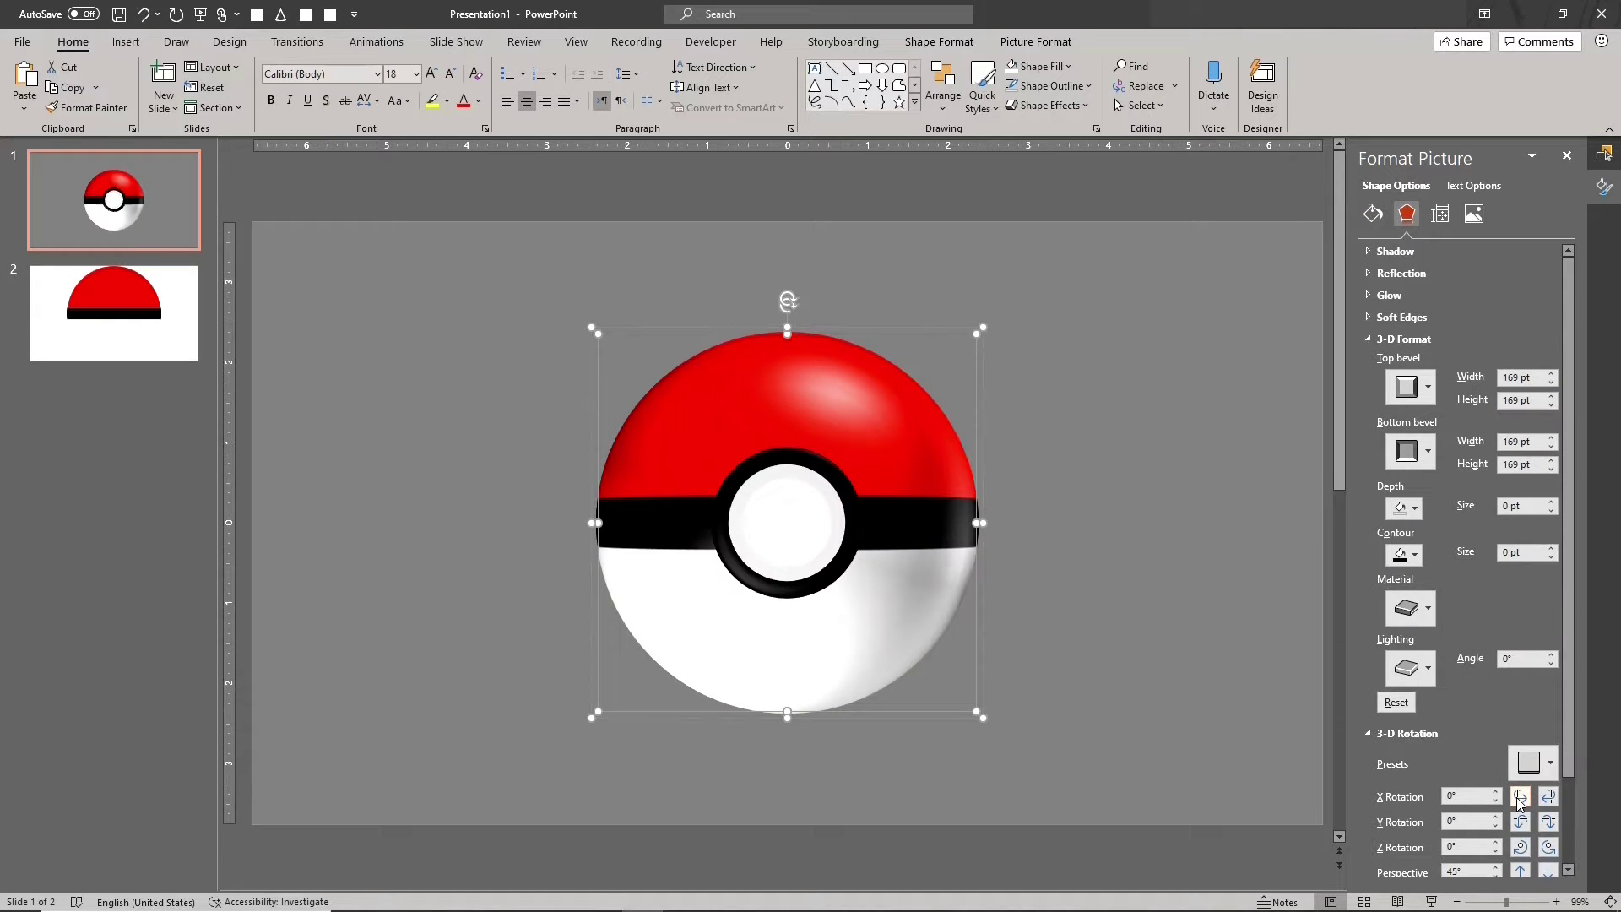
{"action": "left_click", "coordinate": [1521, 797]}
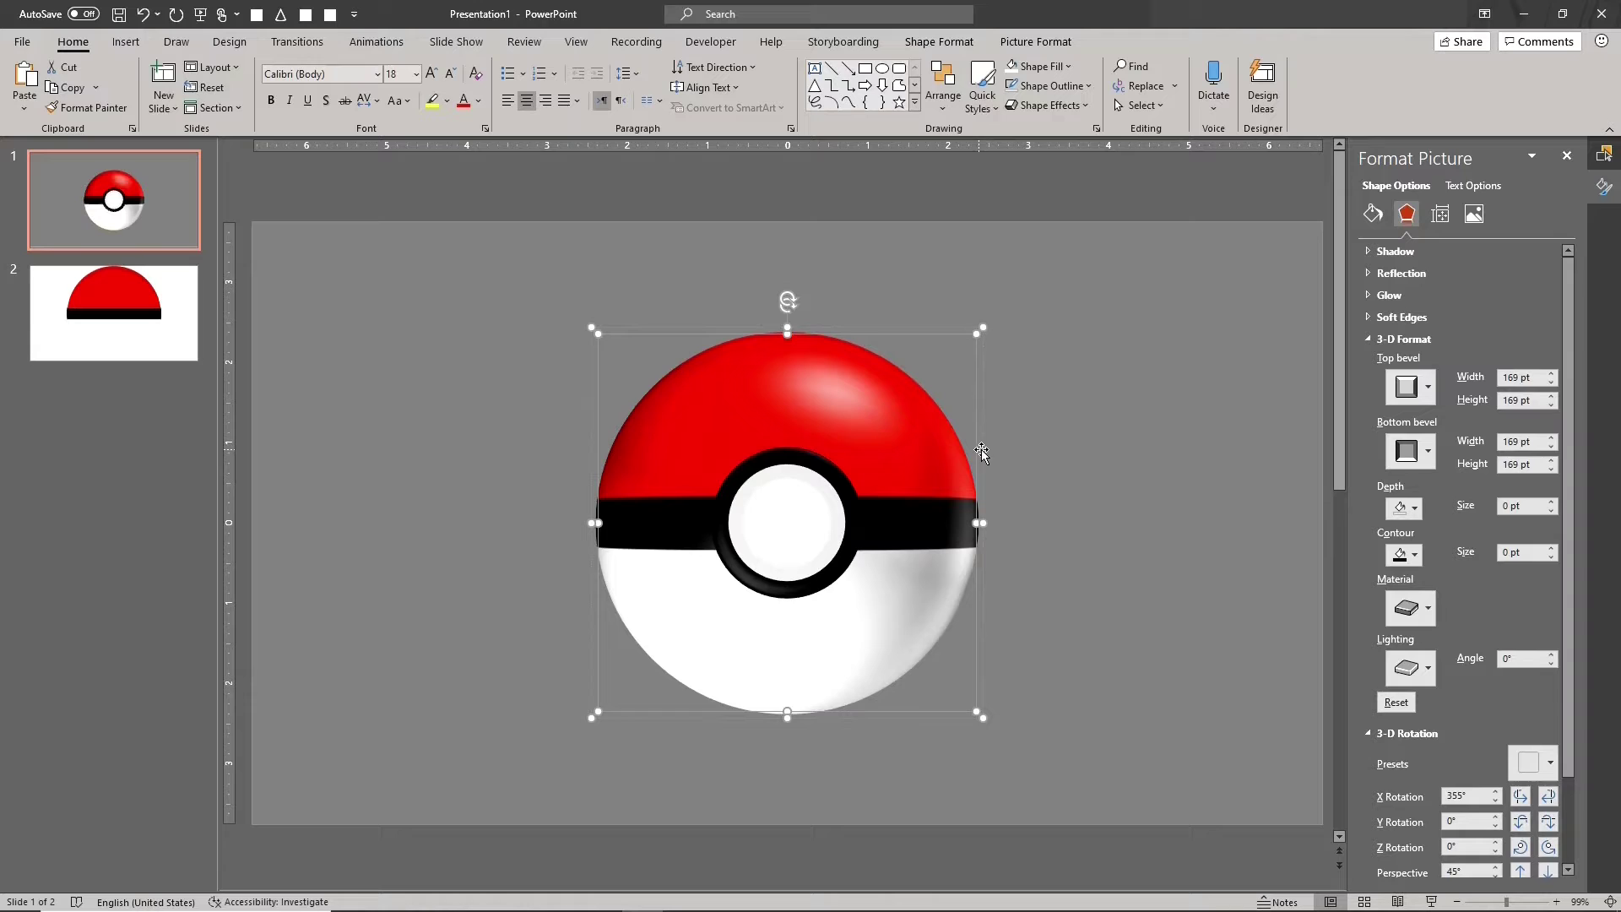
{"action": "key", "text": "ctrl+z"}
- Apply a Perspective 3-D rotation preset to the whole ball group and rotate it to X 25° and Y 15°
{"action": "left_click", "coordinate": [1546, 760]}
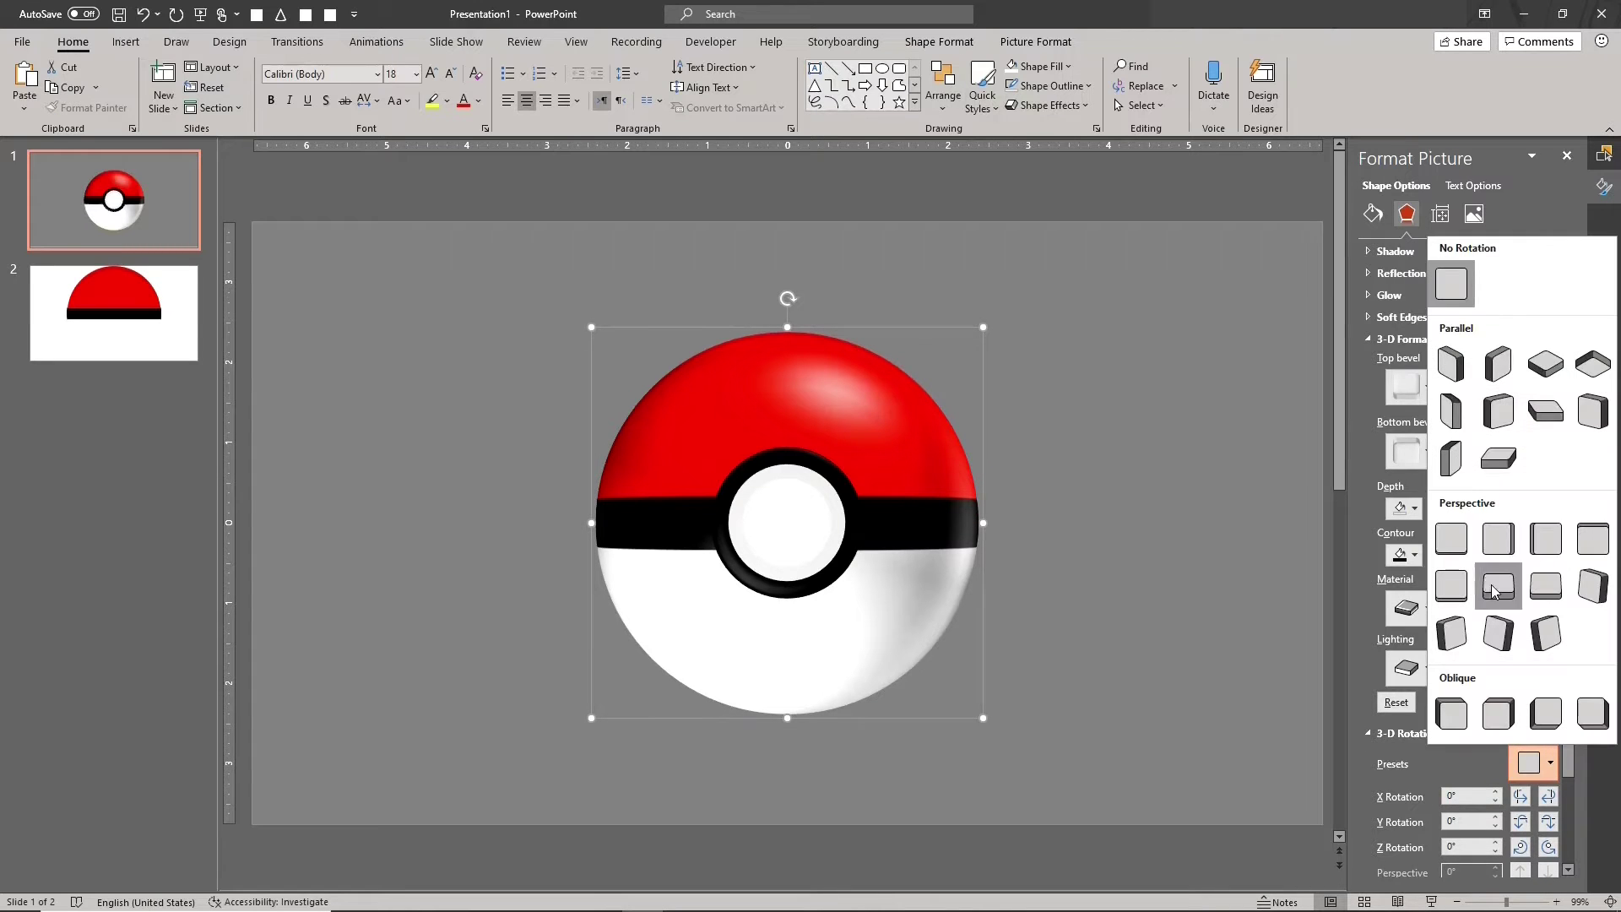
{"action": "left_click", "coordinate": [1453, 554]}
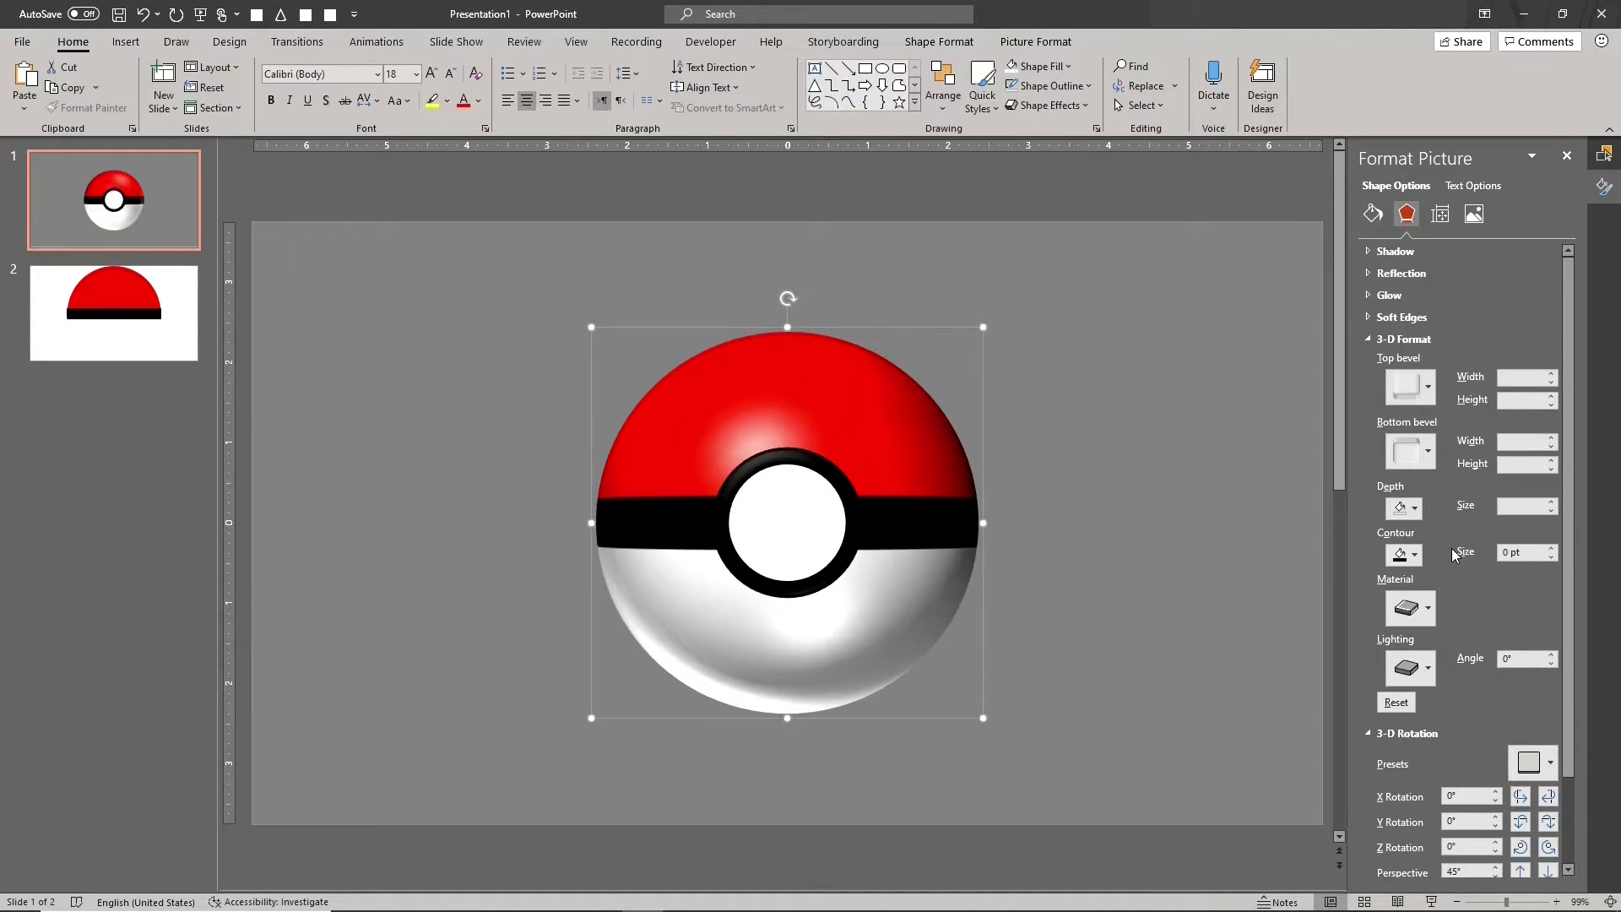
{"action": "left_click", "coordinate": [1550, 798]}
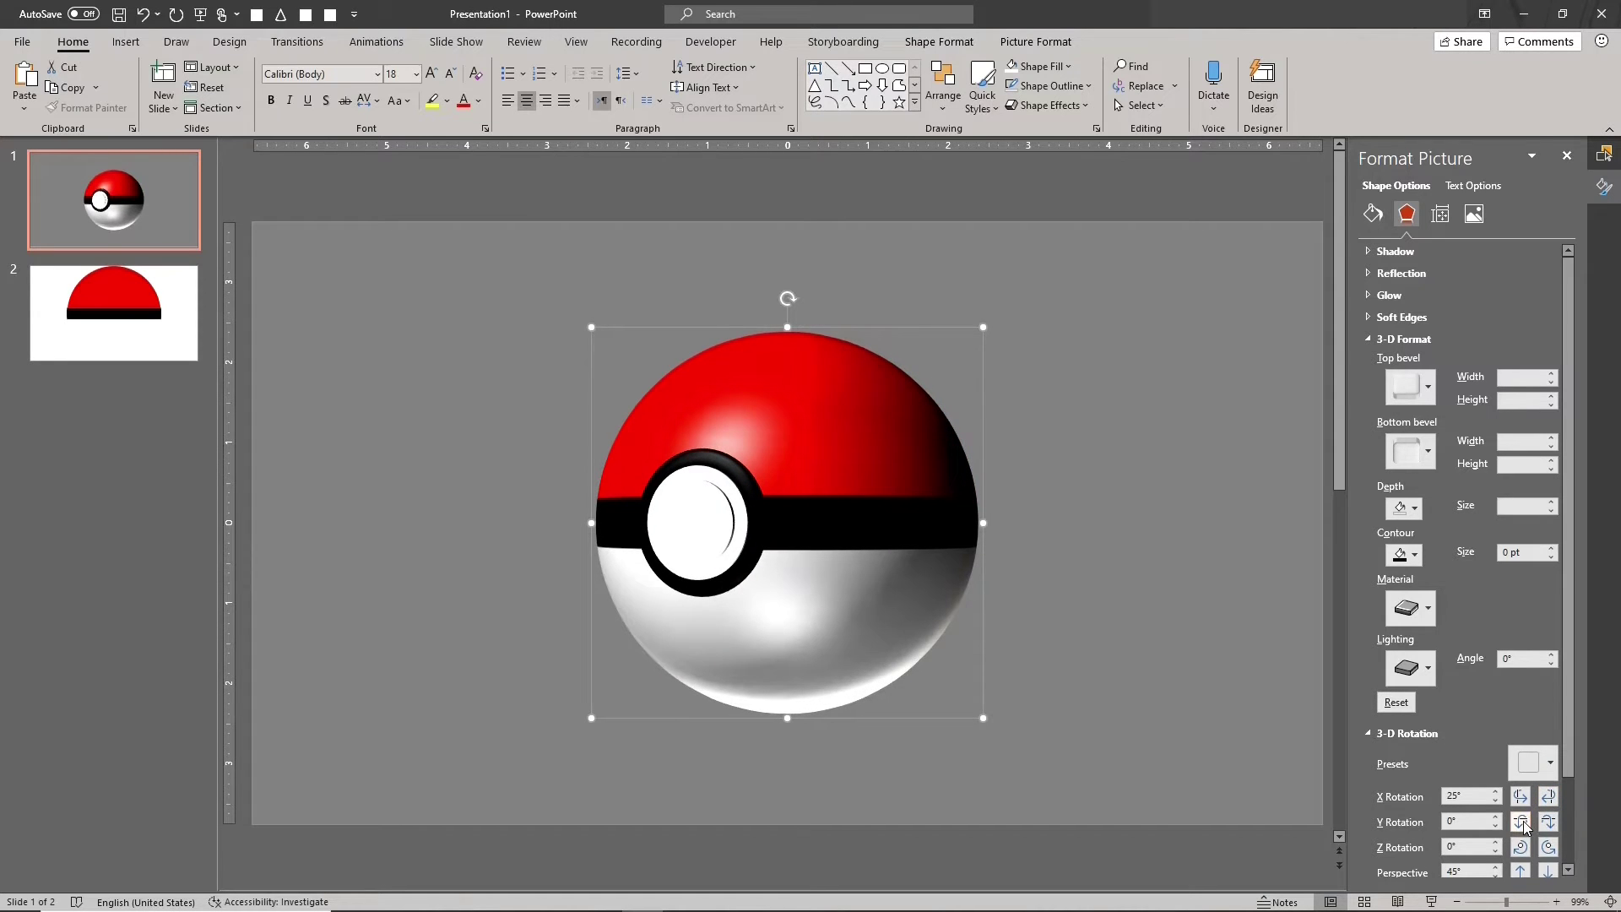
{"action": "left_click", "coordinate": [1522, 822]}
{"action": "left_click", "coordinate": [1523, 823]}
{"action": "left_click", "coordinate": [1522, 822]}
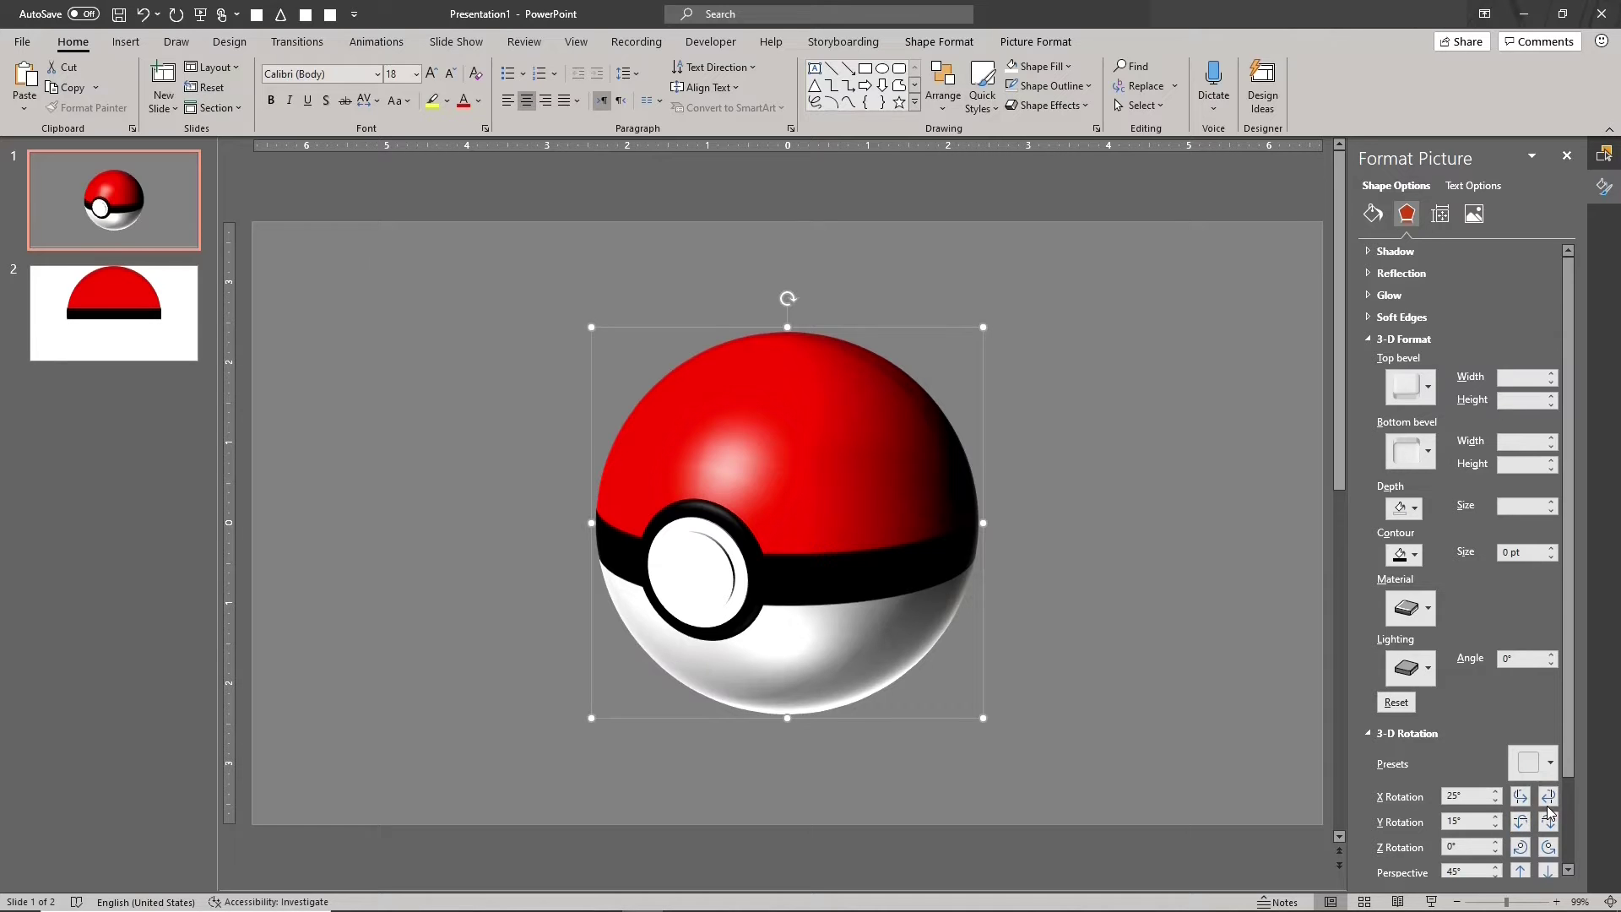
- Turn the ball group until its 3-D rotation is about X 84.4°, Y 23.2° and Z 13.3°
{"action": "left_click", "coordinate": [1549, 800]}
{"action": "left_click", "coordinate": [1550, 800]}
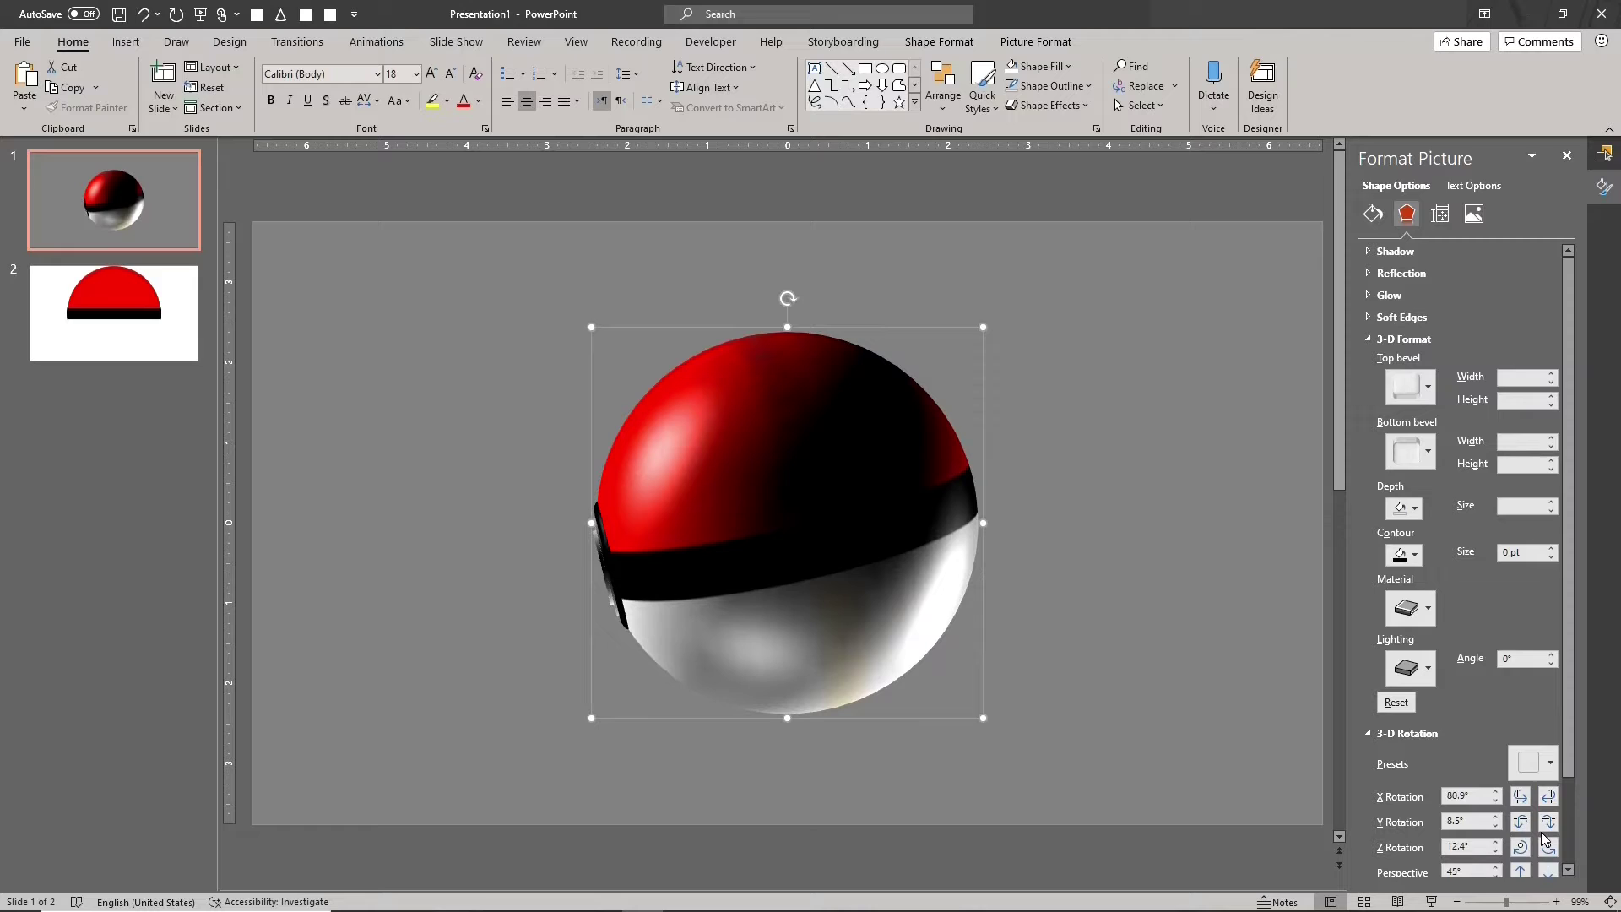
{"action": "left_click", "coordinate": [1549, 824]}
{"action": "left_click", "coordinate": [1549, 824]}
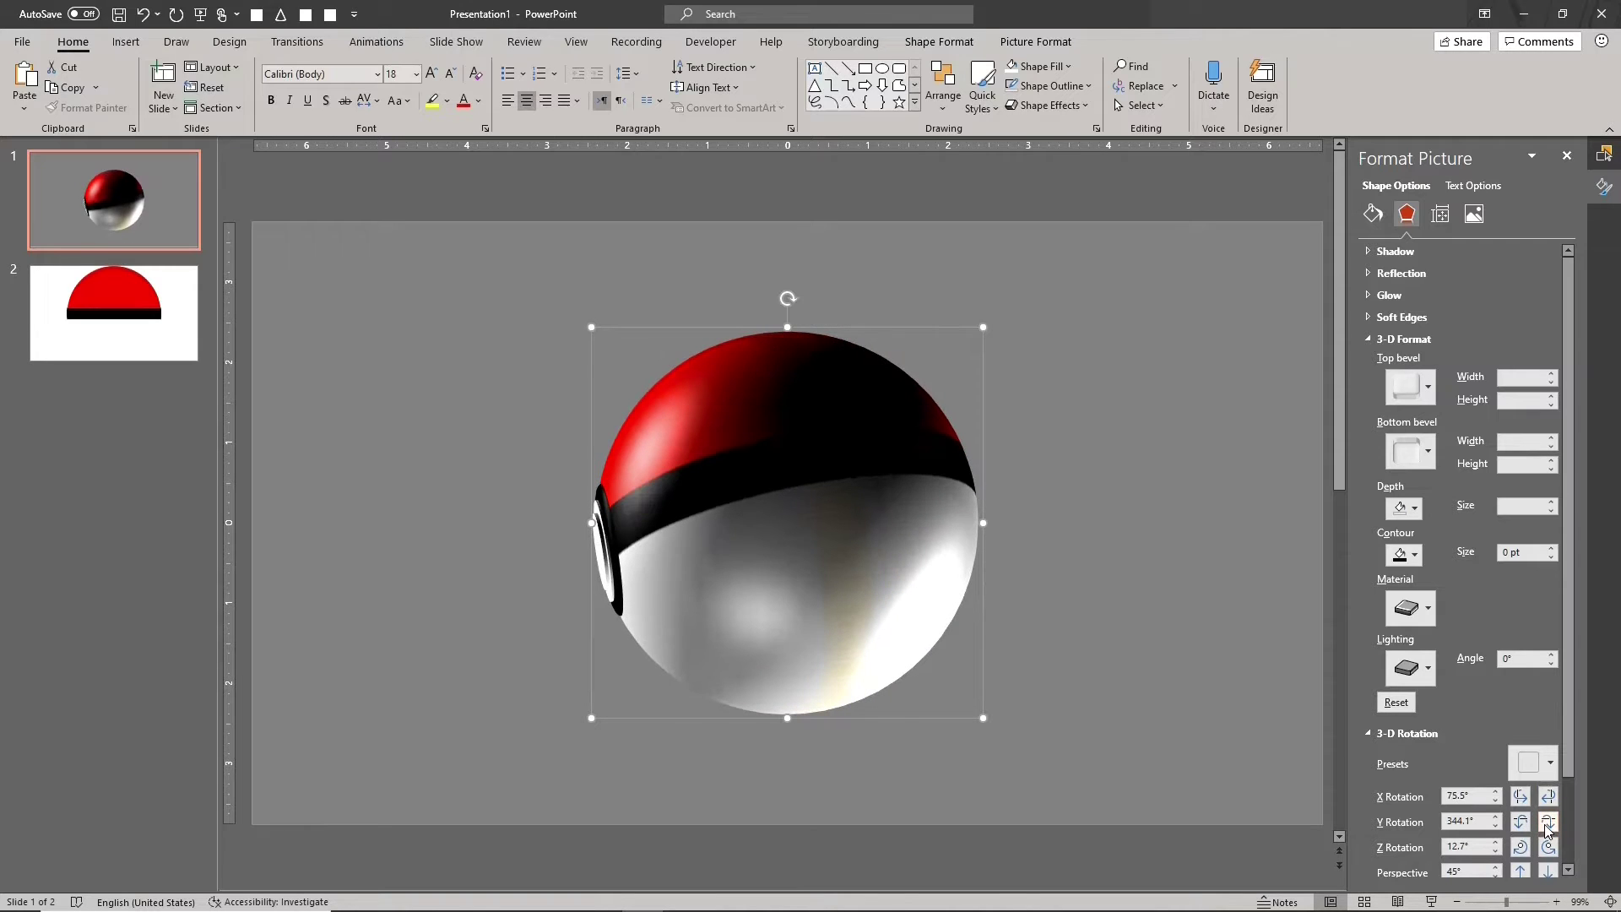
{"action": "left_click", "coordinate": [1521, 821]}
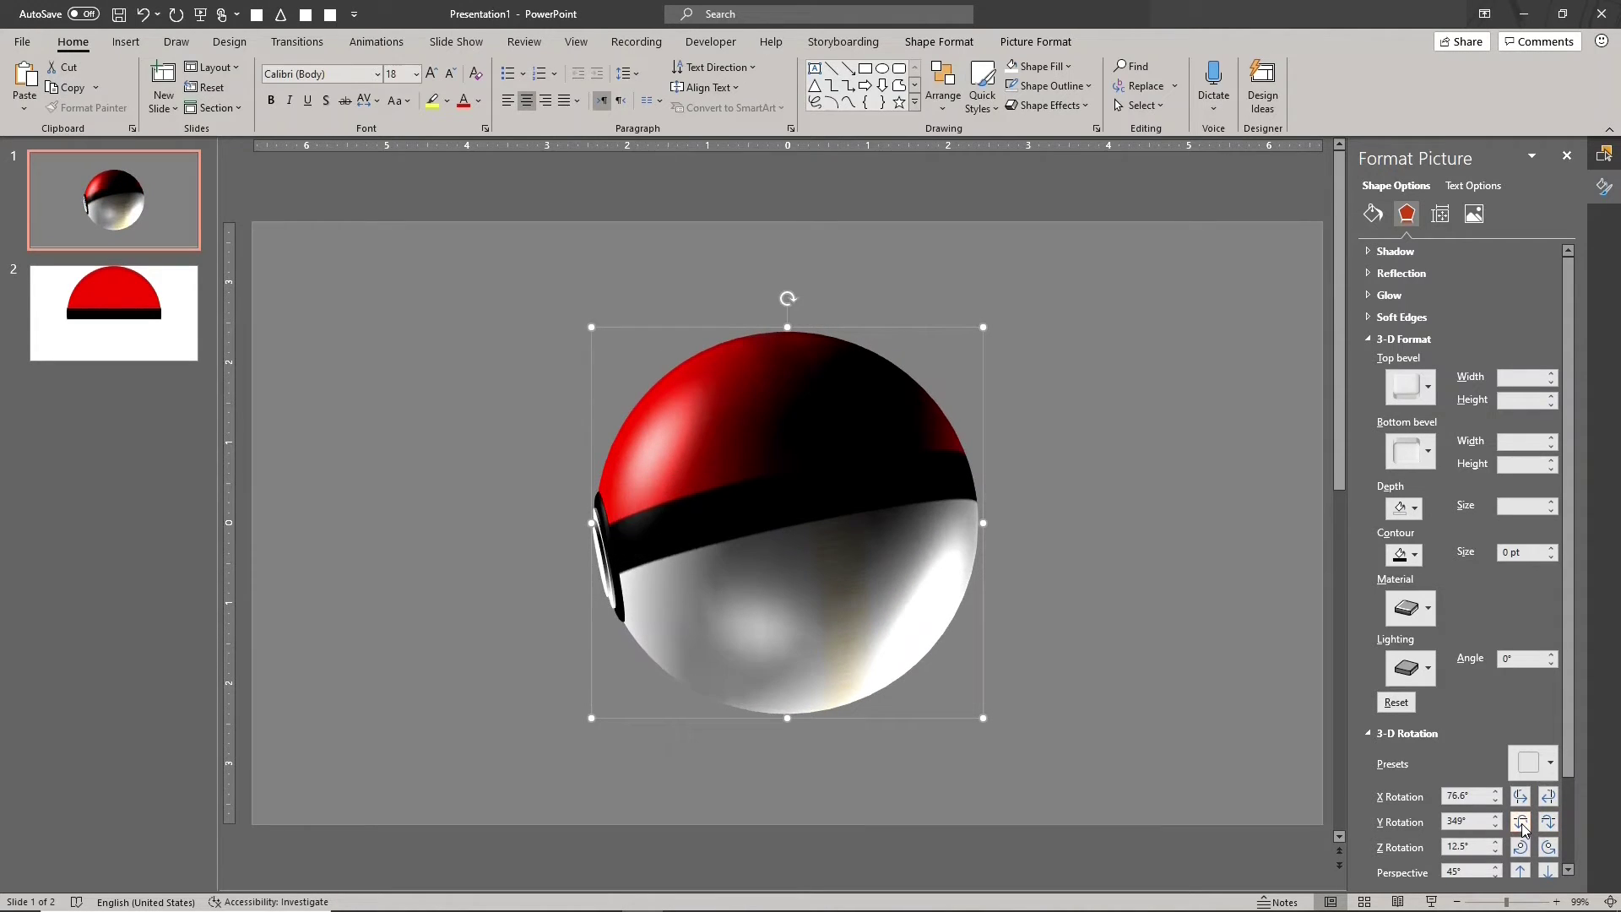
{"action": "left_click", "coordinate": [1520, 821]}
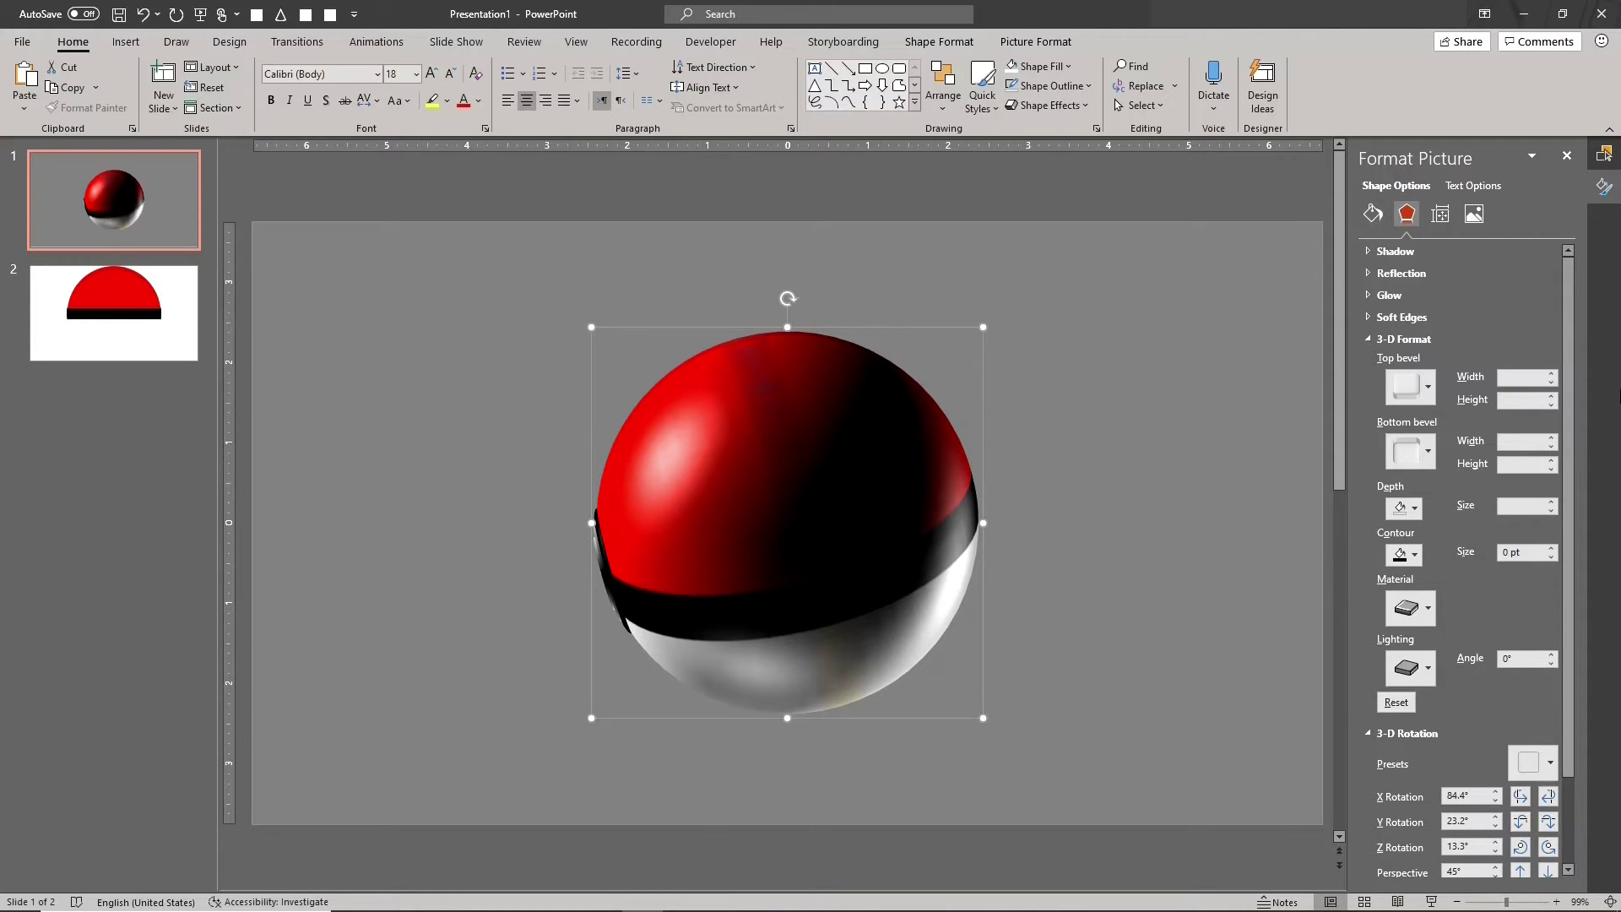
- Hide the Ball Texture shape and rotate the group to about X 263.1°, Y 346.4° and Z 358.6°
{"action": "left_click", "coordinate": [1603, 153]}
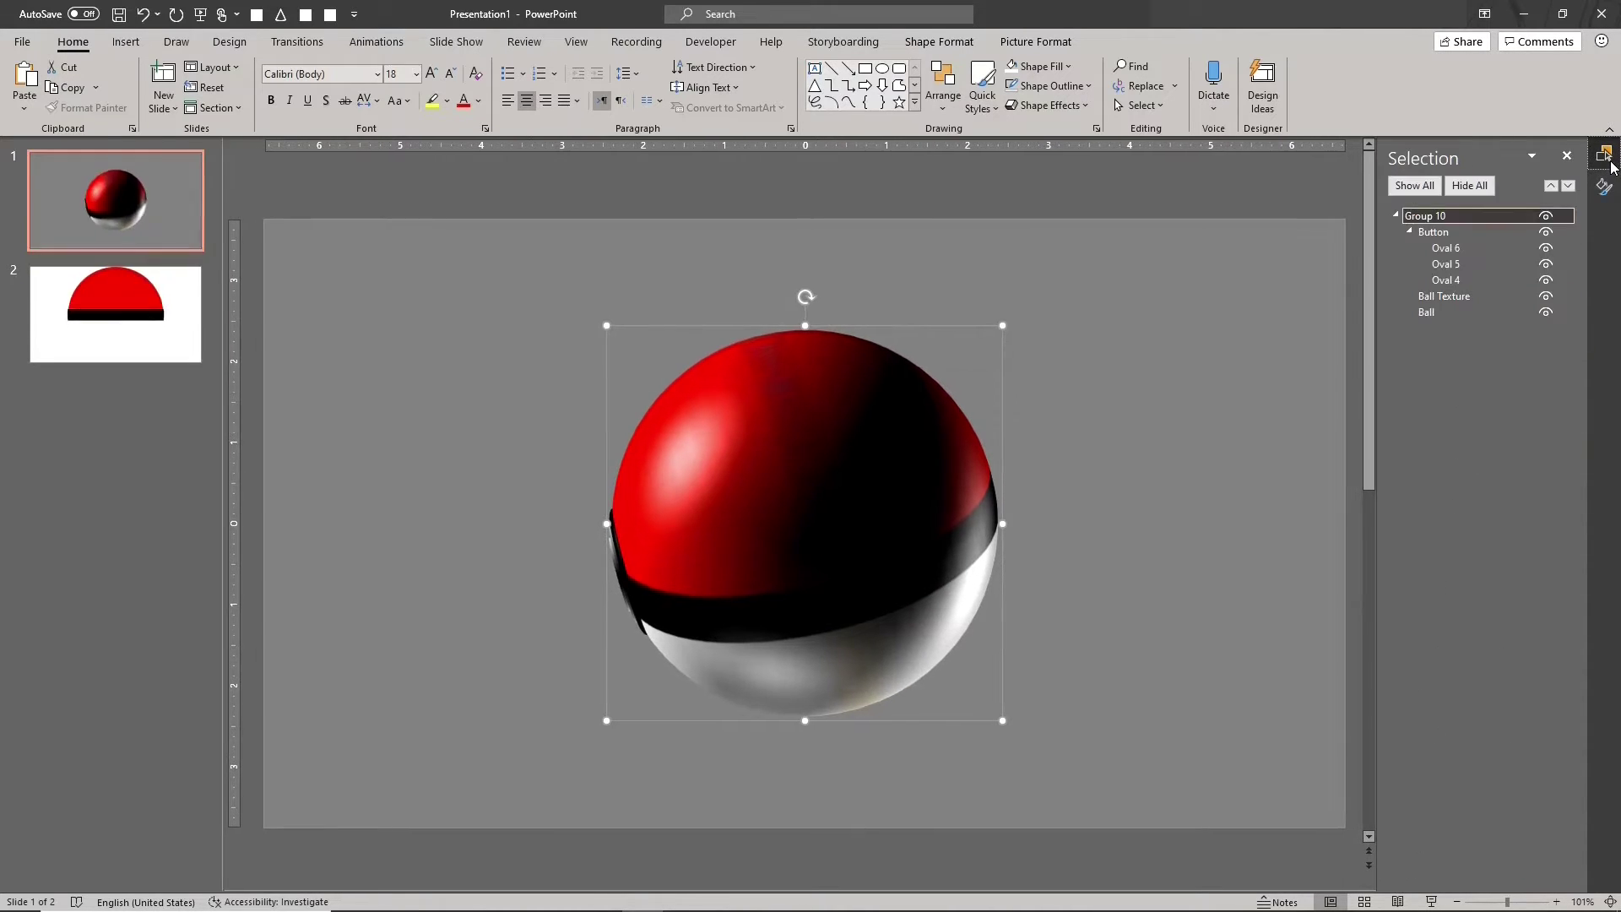
{"action": "left_click", "coordinate": [1546, 298]}
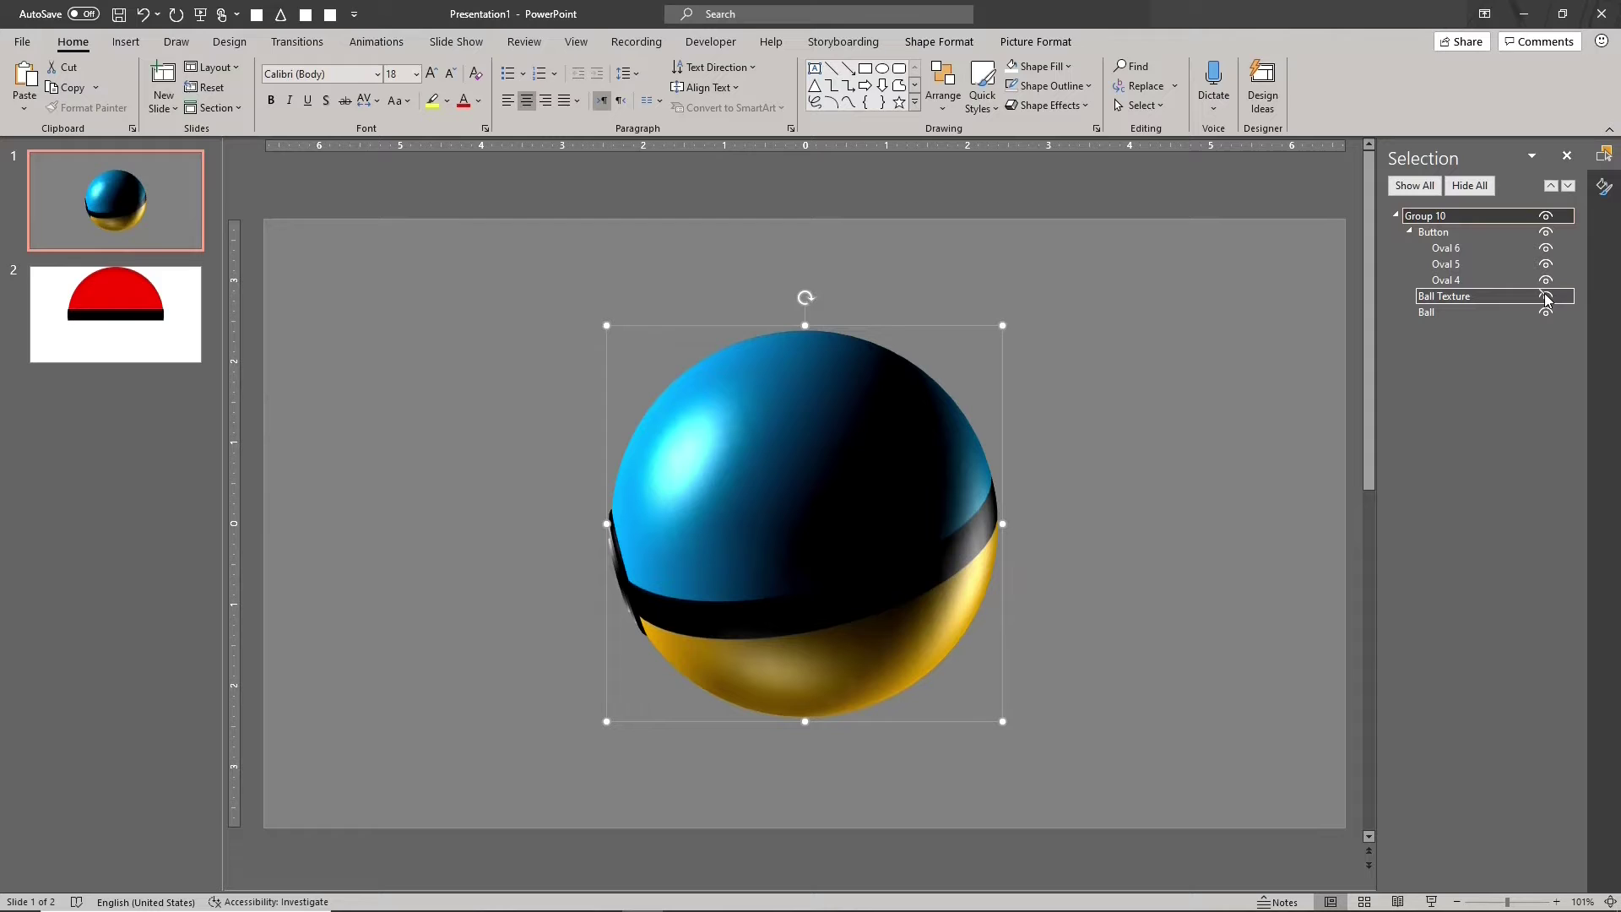
{"action": "left_click", "coordinate": [1605, 190]}
{"action": "left_click_drag", "start_coordinate": [1521, 795], "coordinate": [1520, 807]}
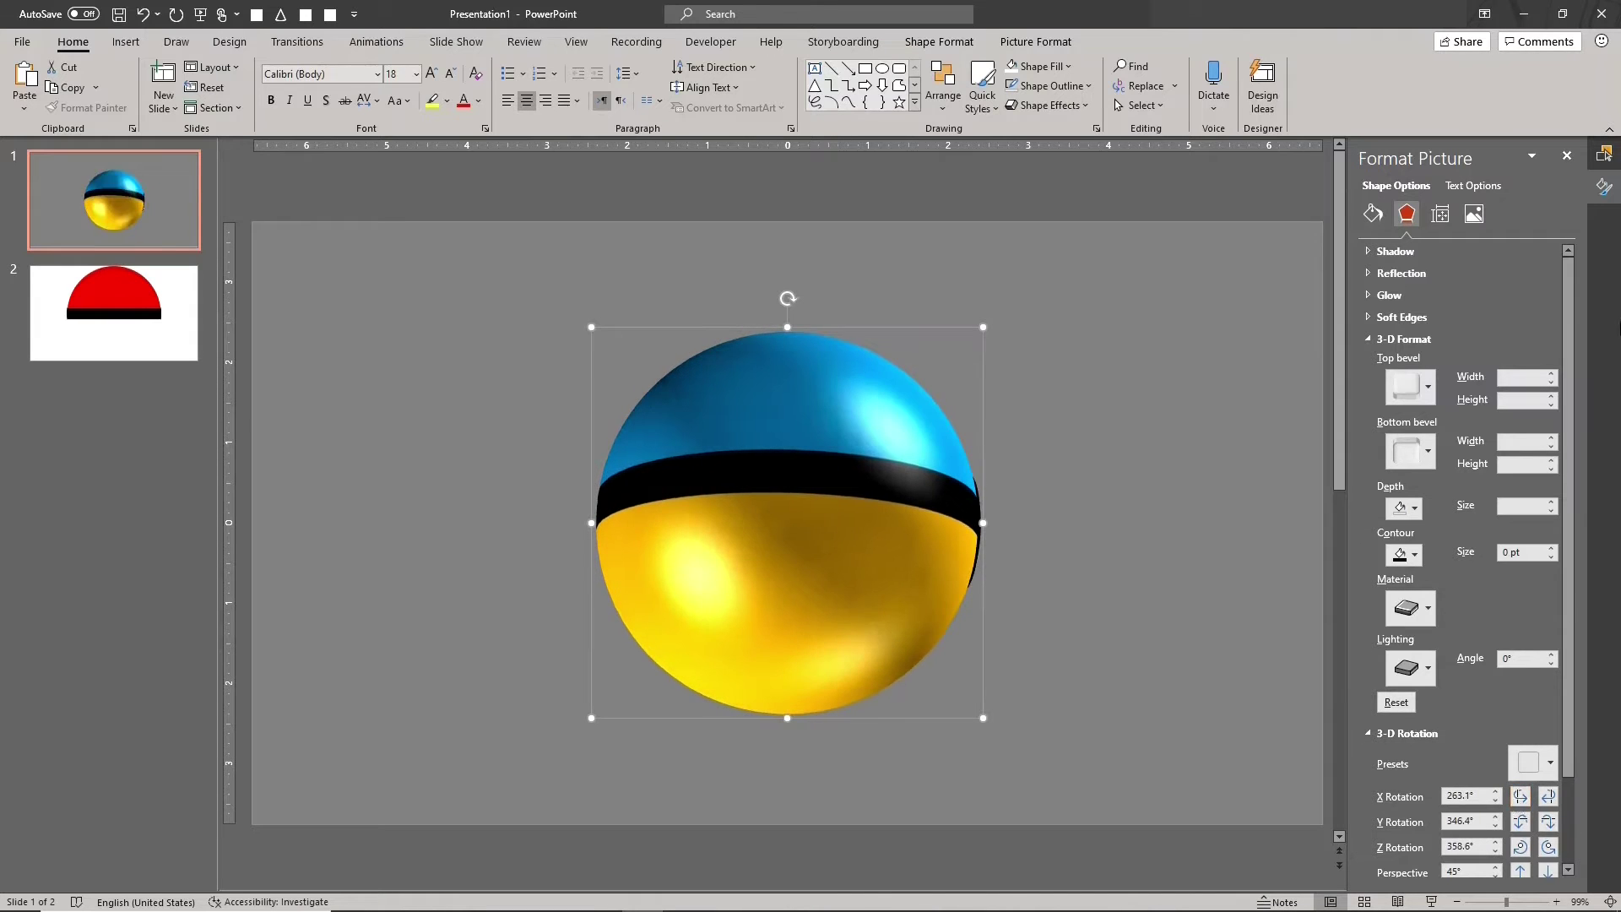
- Show, hide and show the Ball Texture shape again to compare it with the base ball
{"action": "left_click", "coordinate": [1604, 156]}
{"action": "left_click", "coordinate": [1545, 297]}
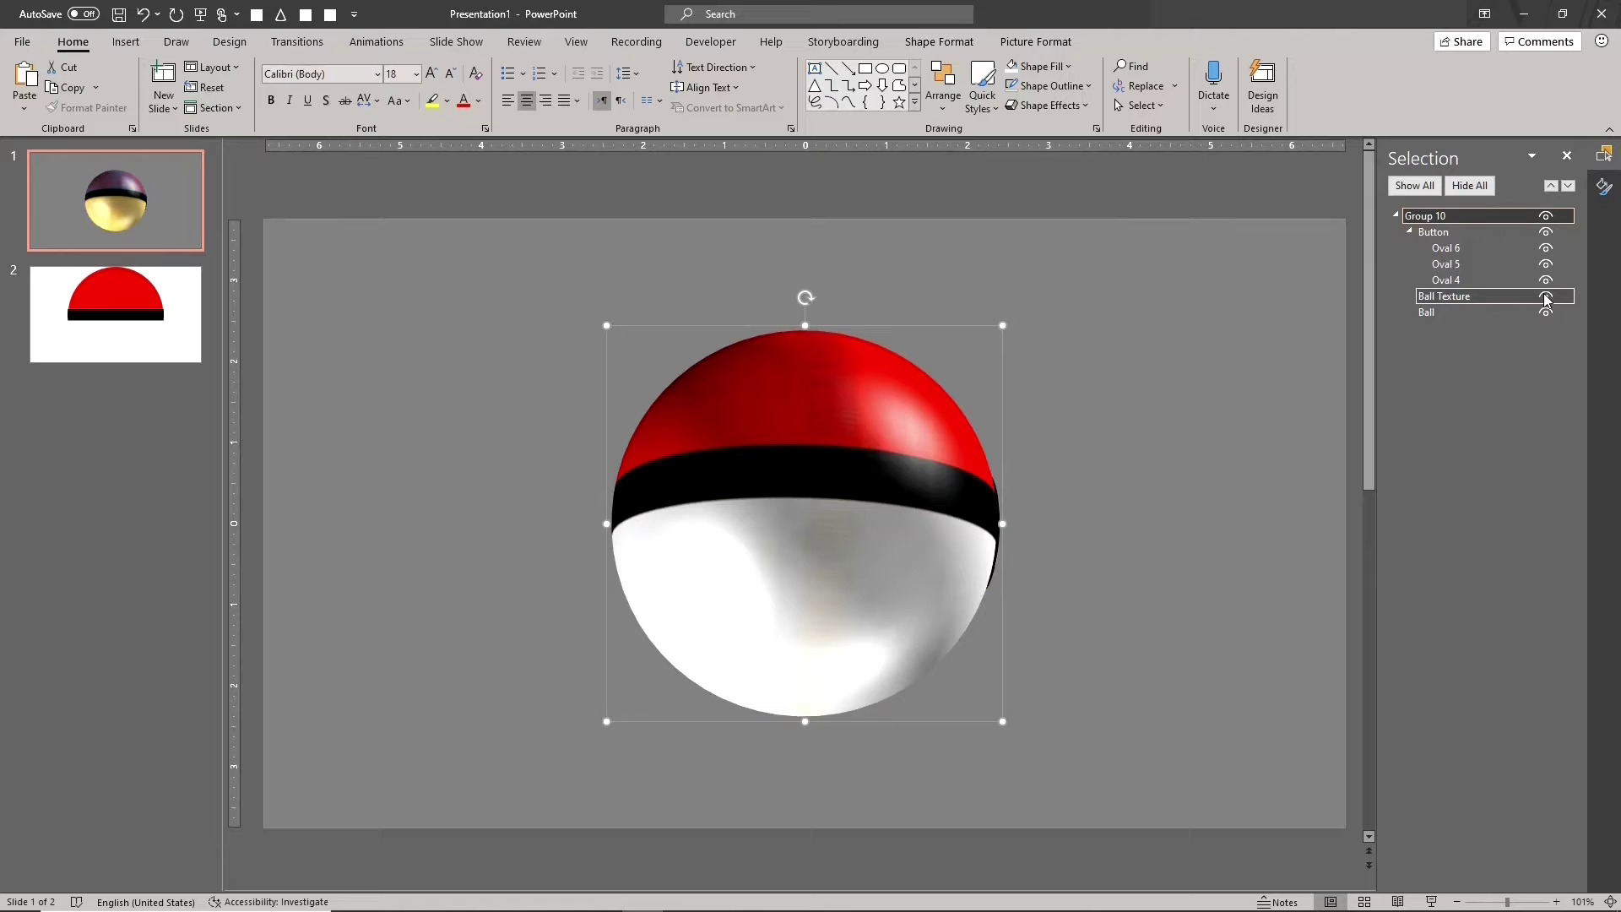
{"action": "left_click", "coordinate": [1546, 297]}
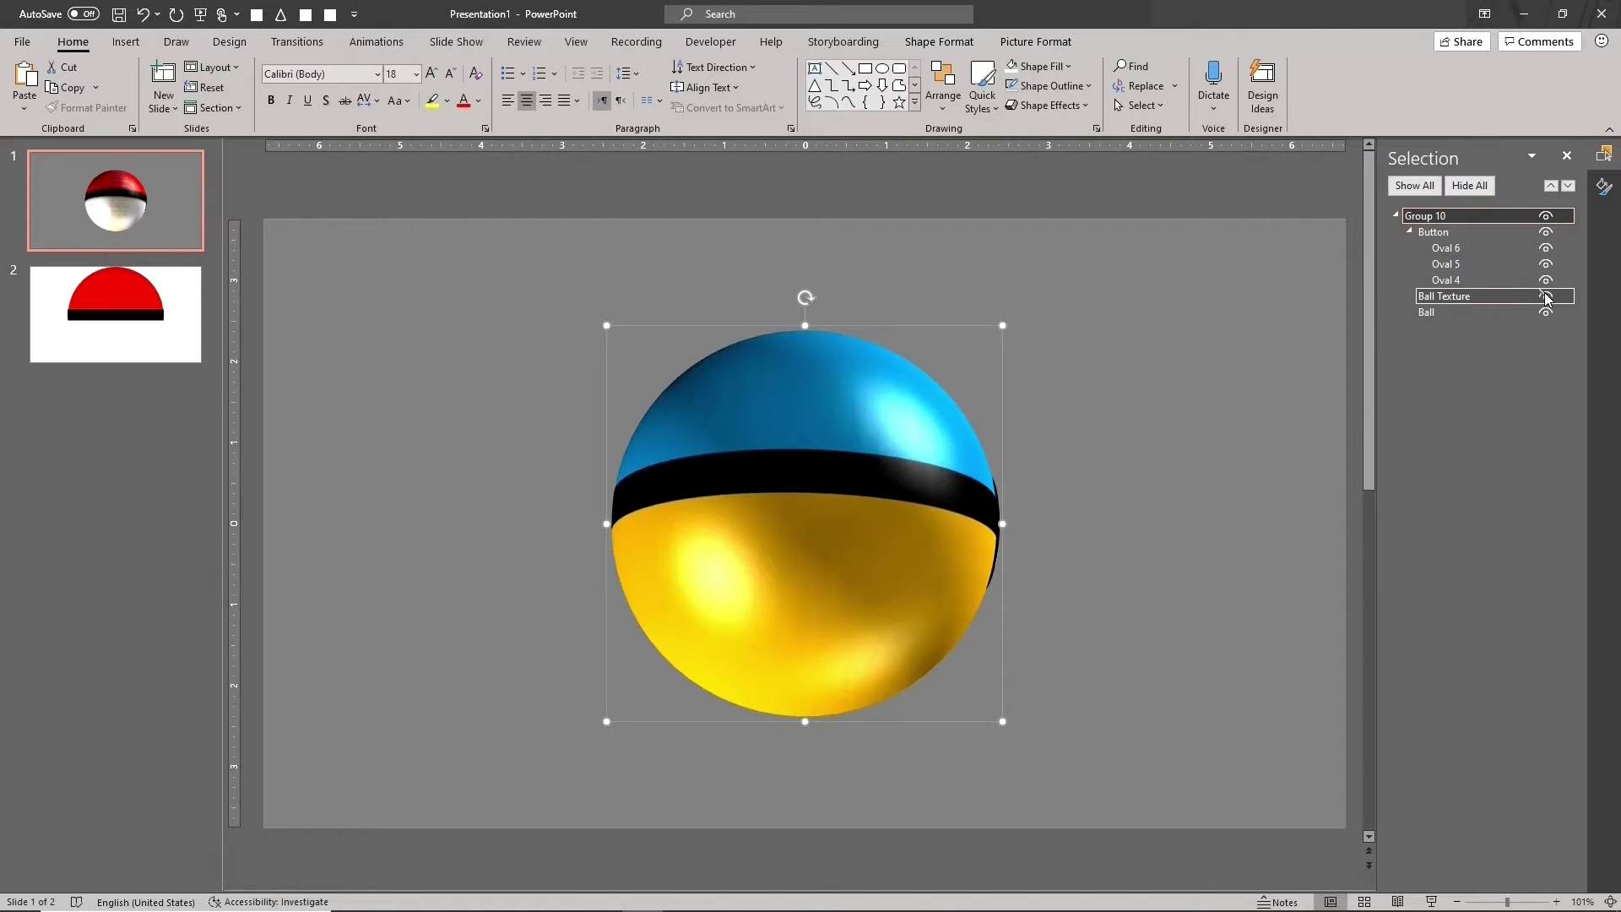
{"action": "left_click", "coordinate": [1546, 296]}
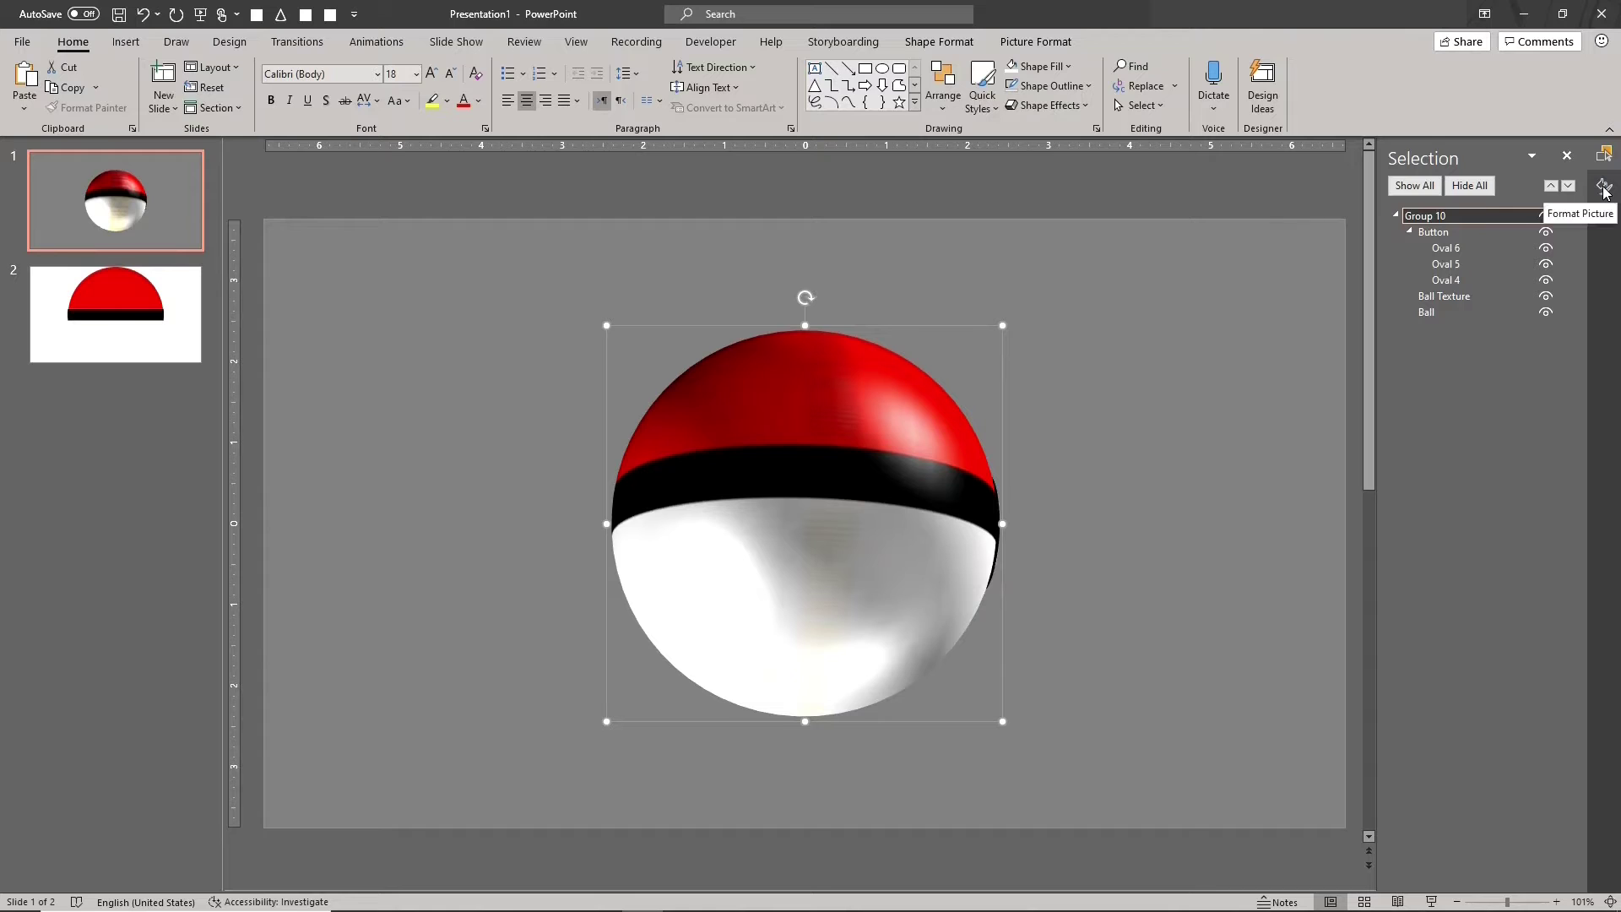
- Change the yellow gradient stop at 55% on the base Ball shape to white
{"action": "left_click", "coordinate": [1604, 156]}
{"action": "left_click", "coordinate": [1604, 156]}
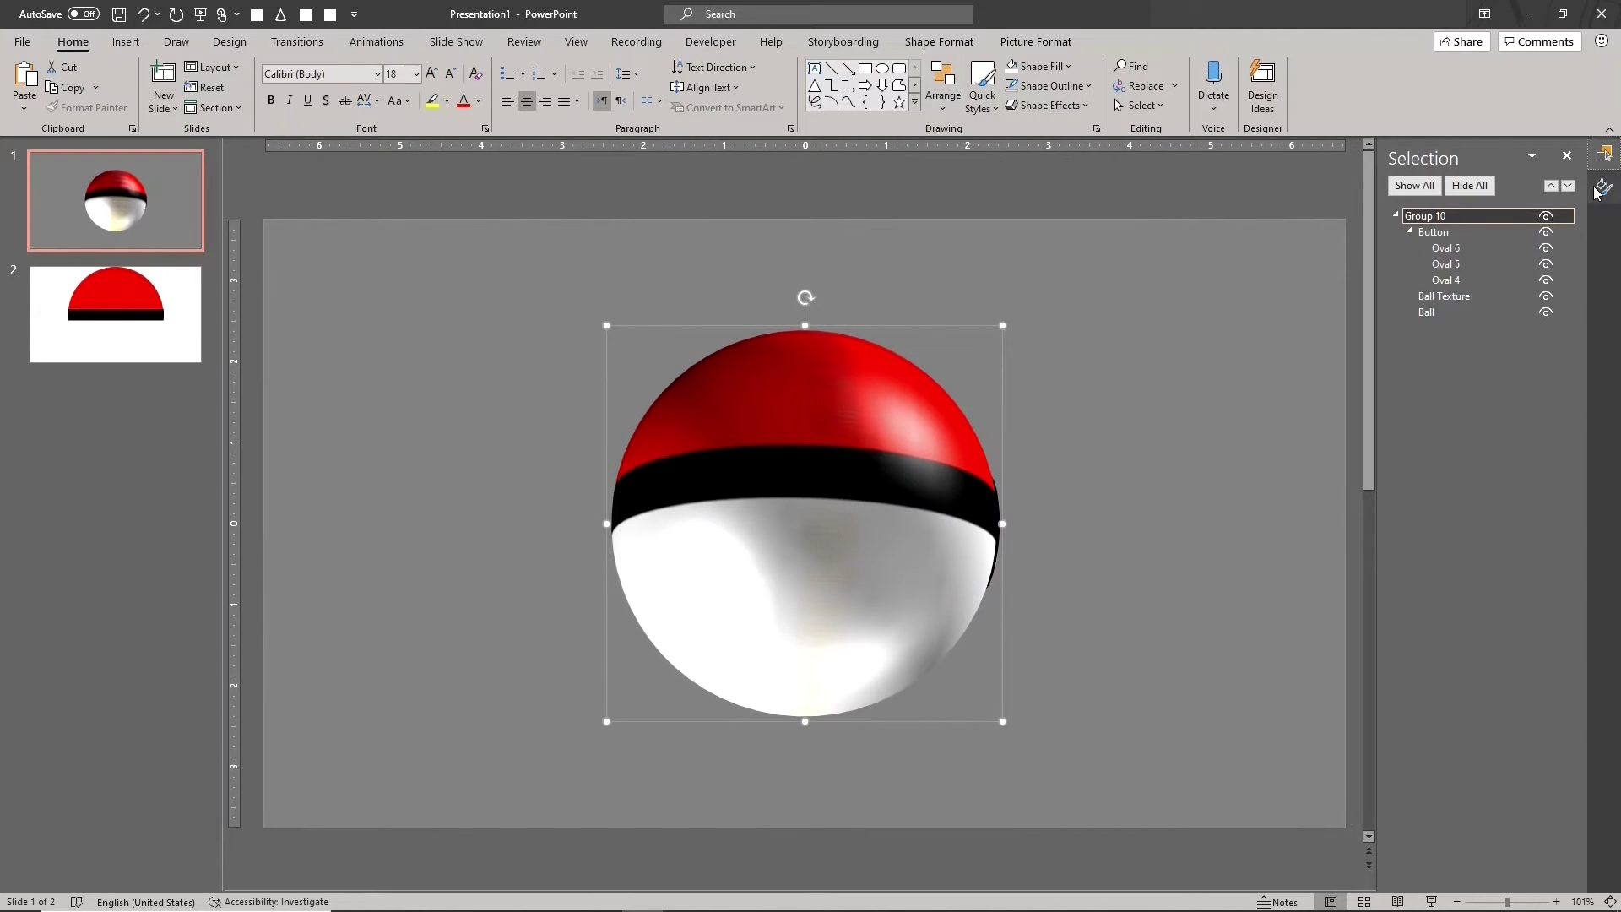
{"action": "left_click", "coordinate": [1496, 317]}
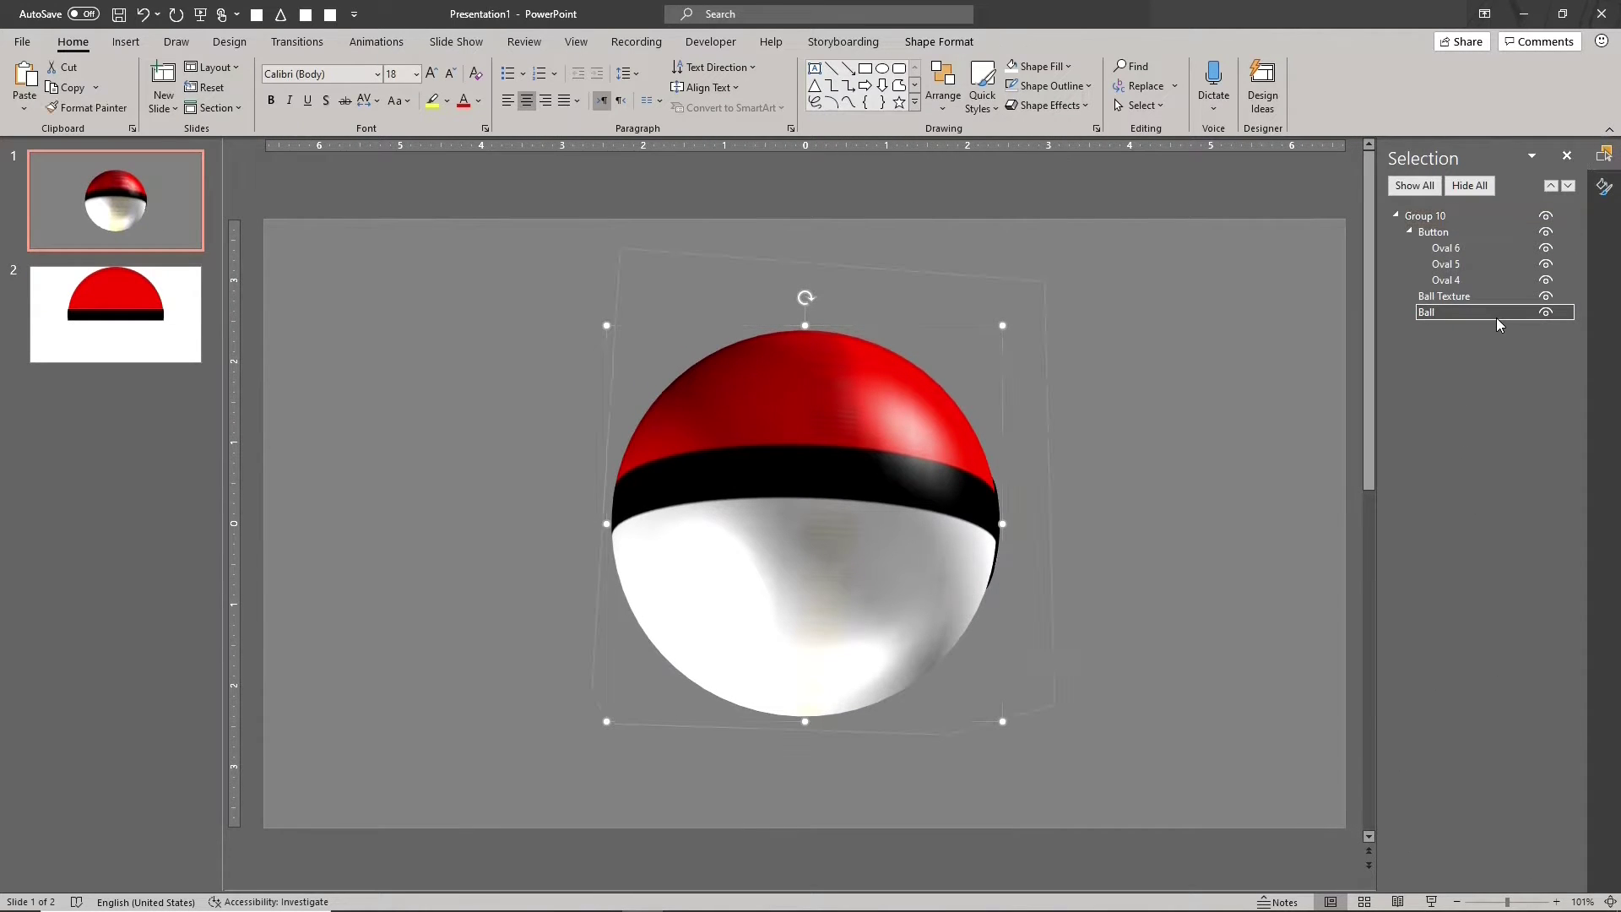
{"action": "left_click", "coordinate": [1604, 187]}
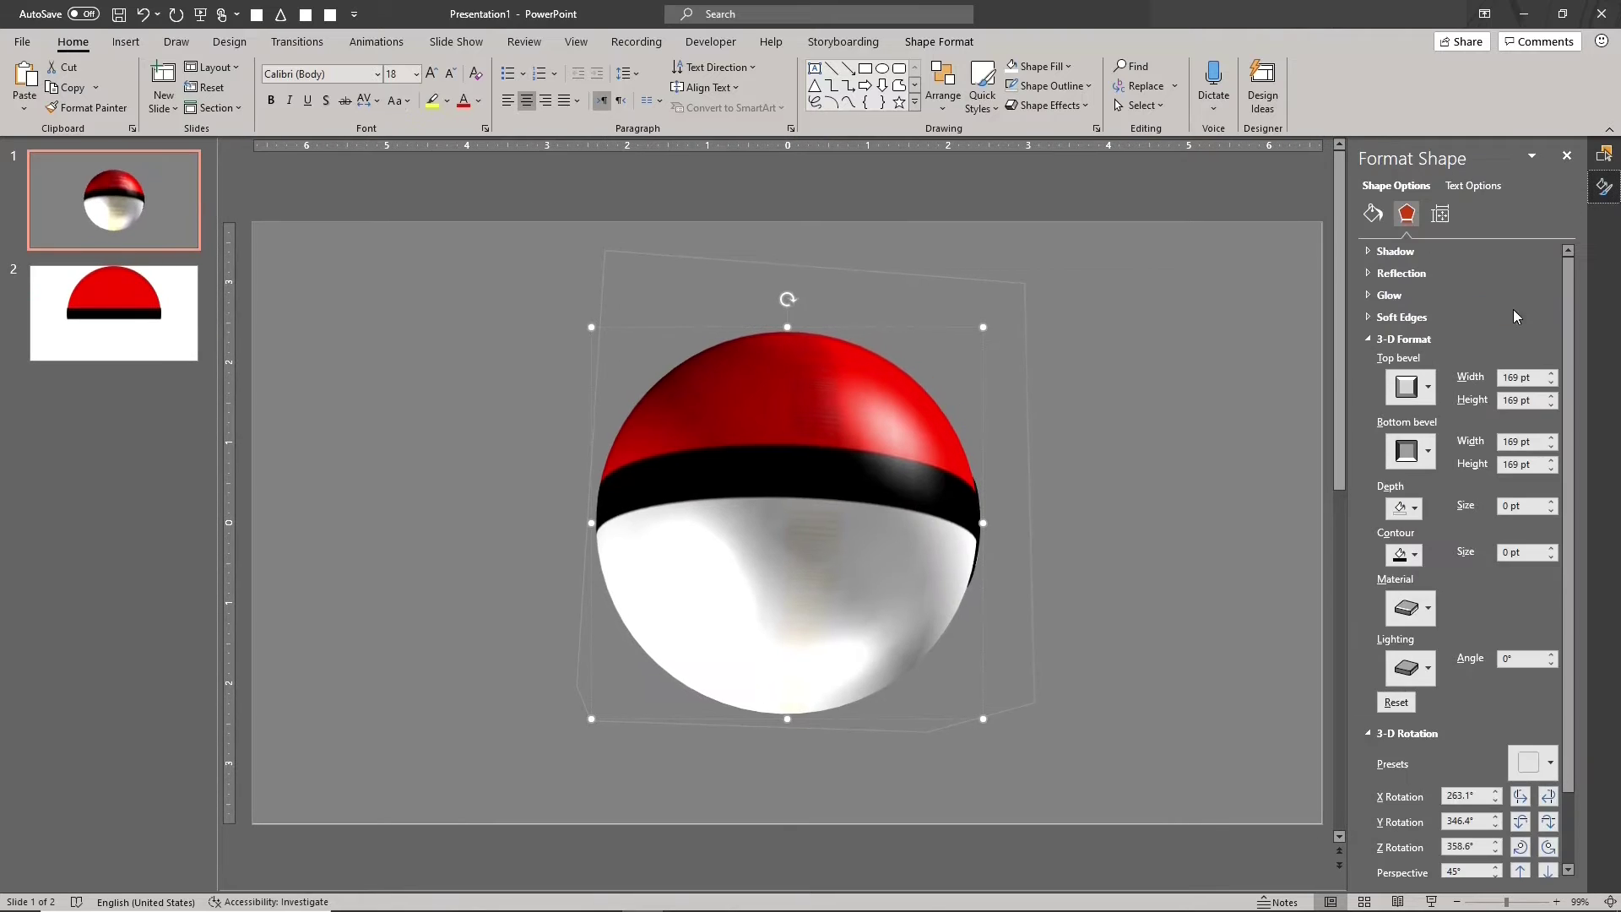
{"action": "left_click", "coordinate": [1373, 213]}
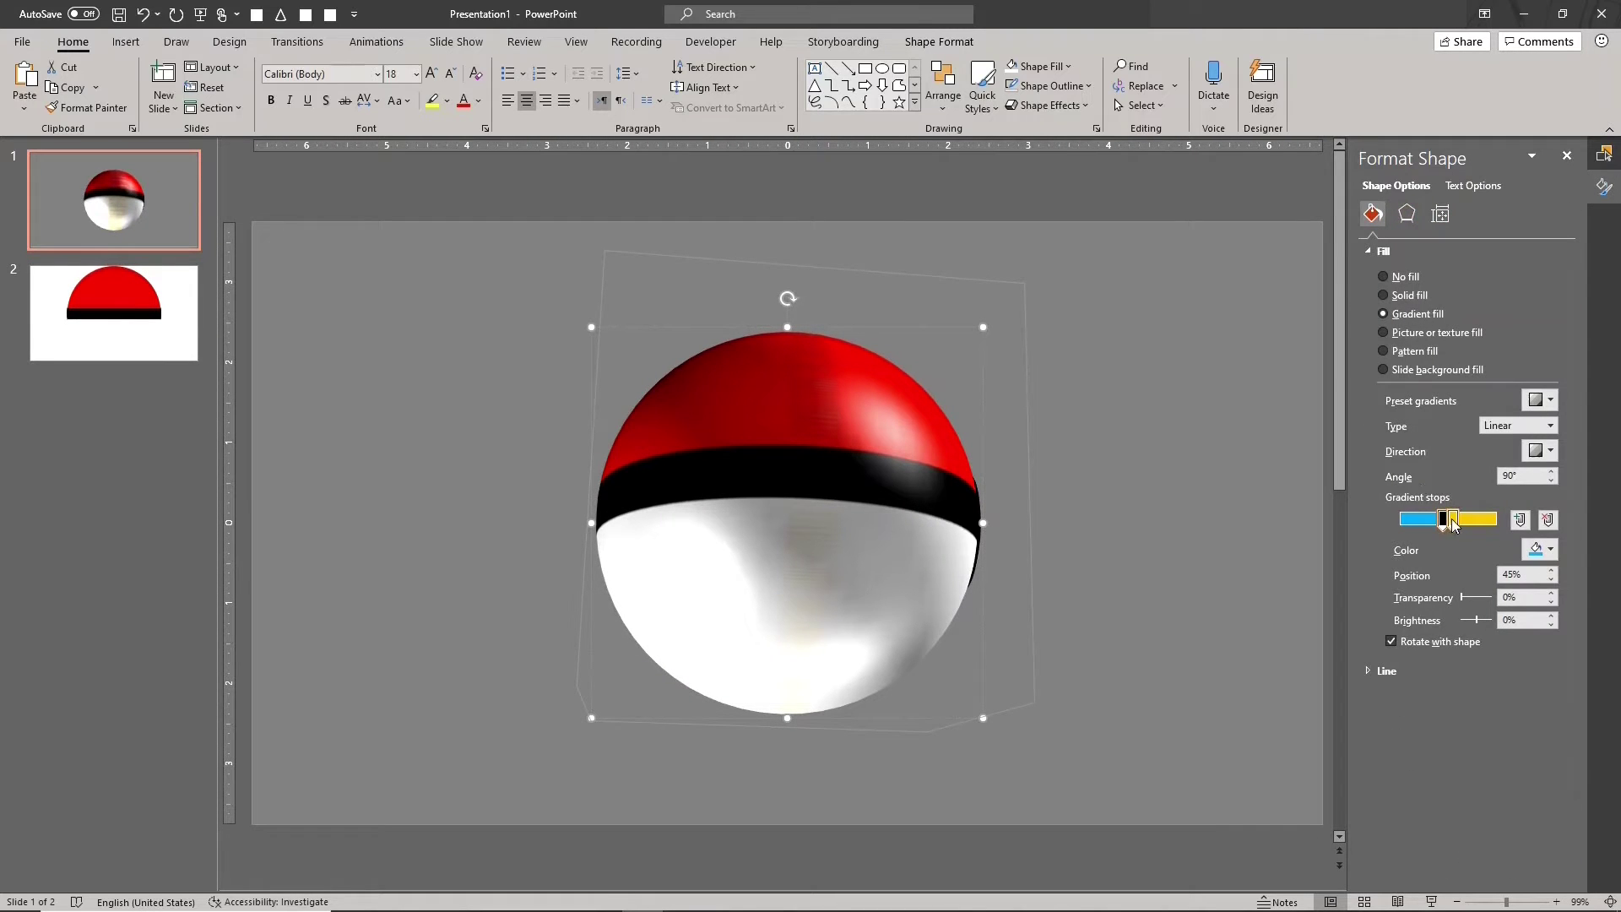
{"action": "left_click", "coordinate": [1536, 550]}
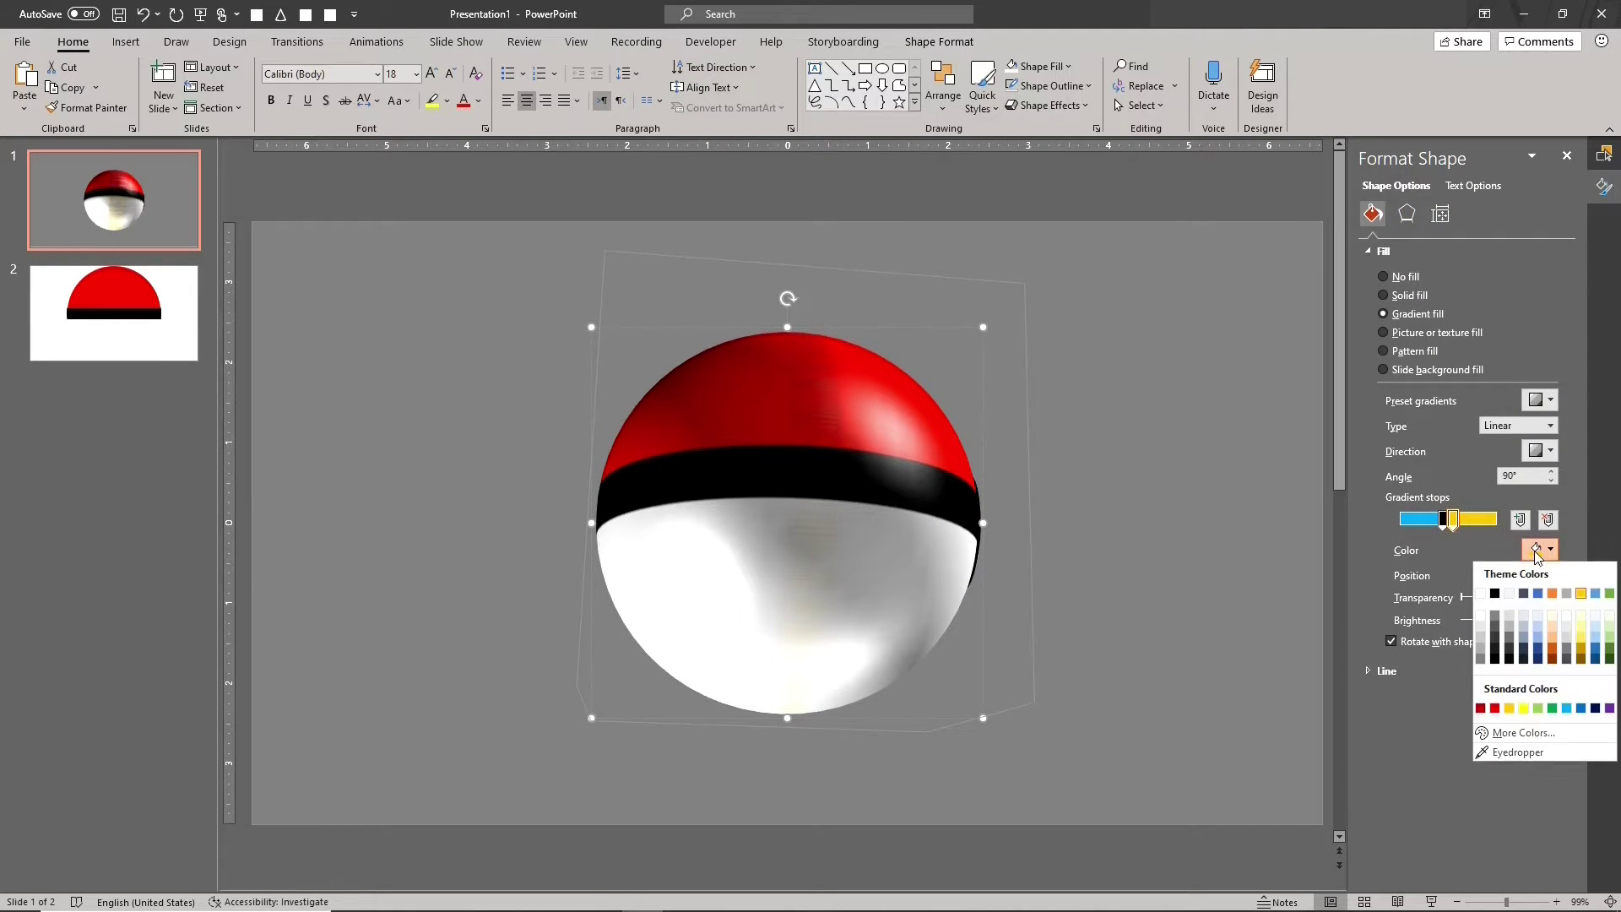
{"action": "left_click", "coordinate": [1480, 594]}
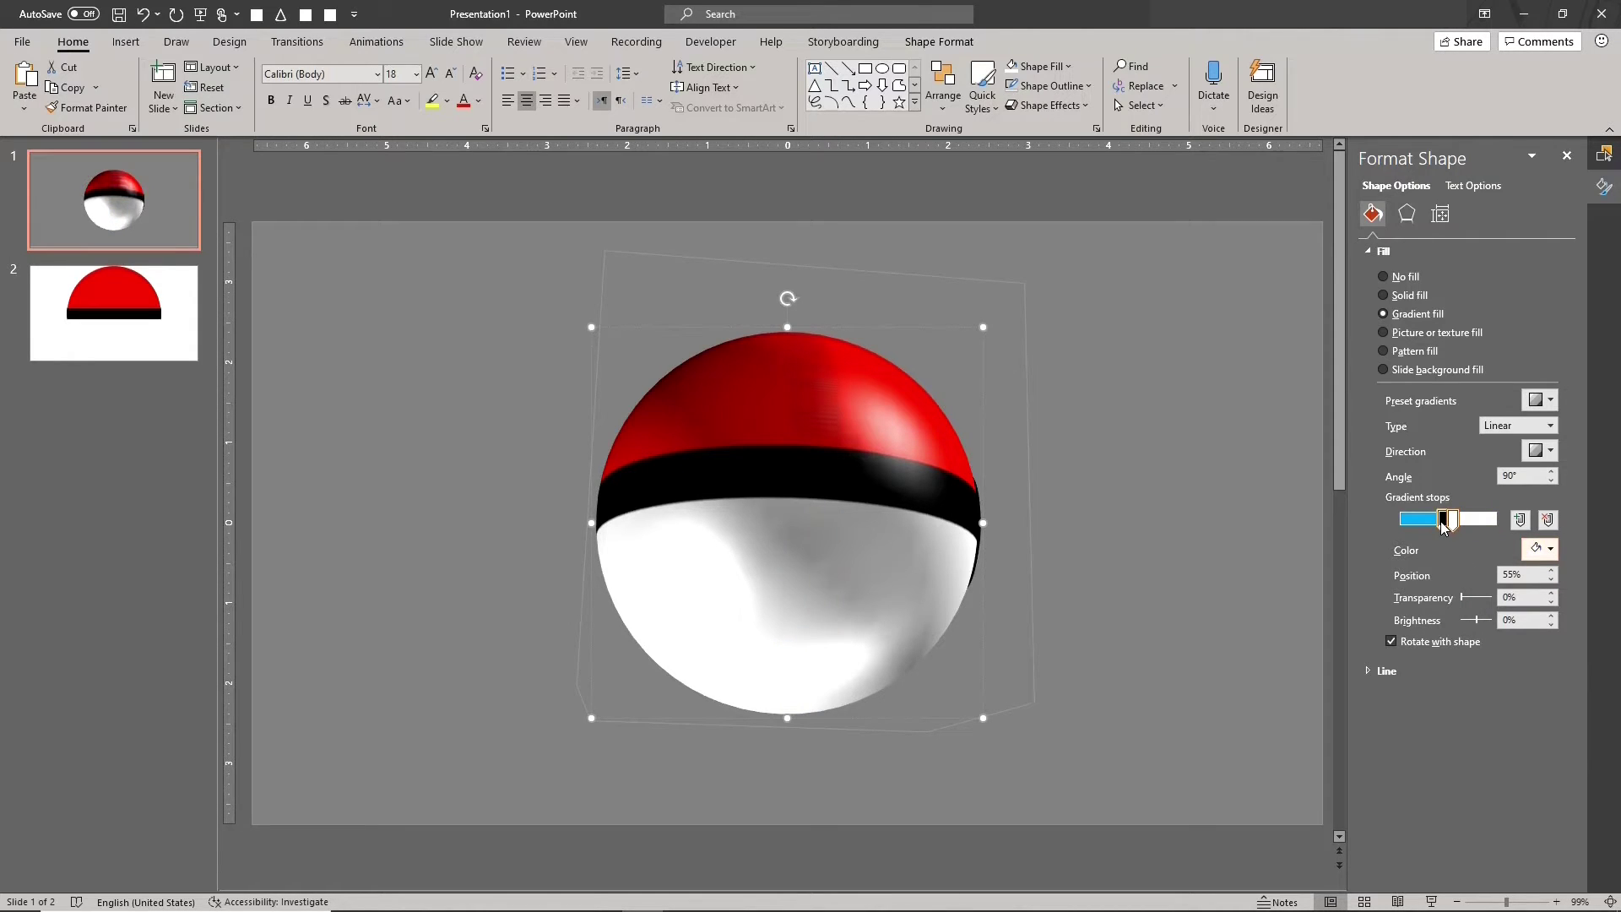
- Move the Ball's black gradient stop aside, recolour the blue stop beneath it red, and set the black stop's position back to 45%
{"action": "left_click_drag", "start_coordinate": [1443, 520], "coordinate": [1430, 524]}
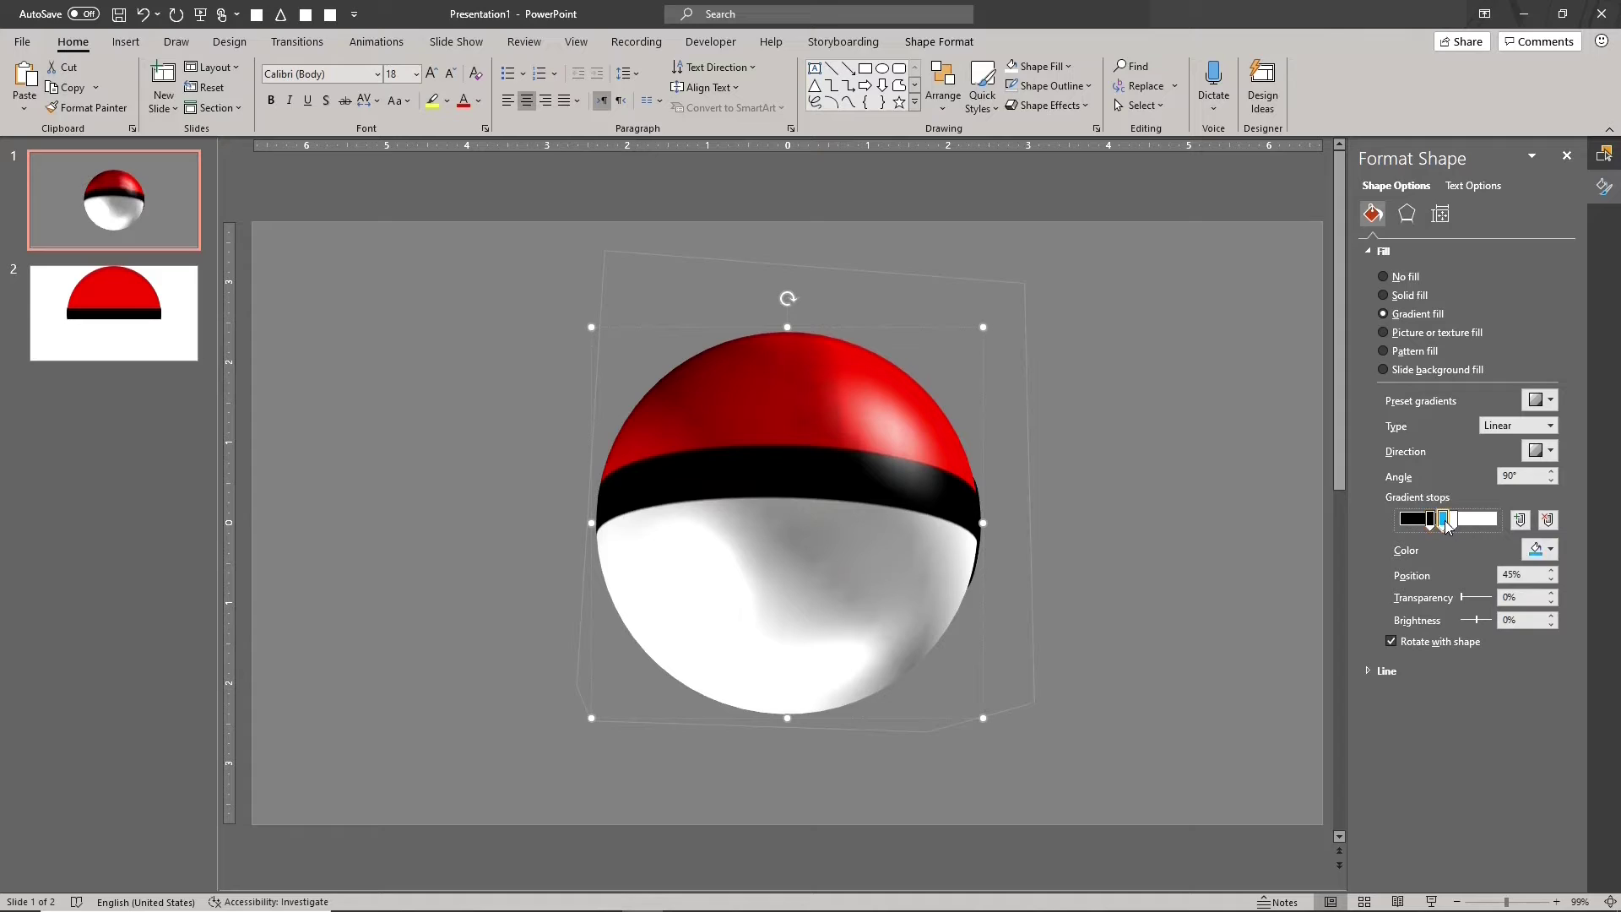
{"action": "left_click", "coordinate": [1544, 553]}
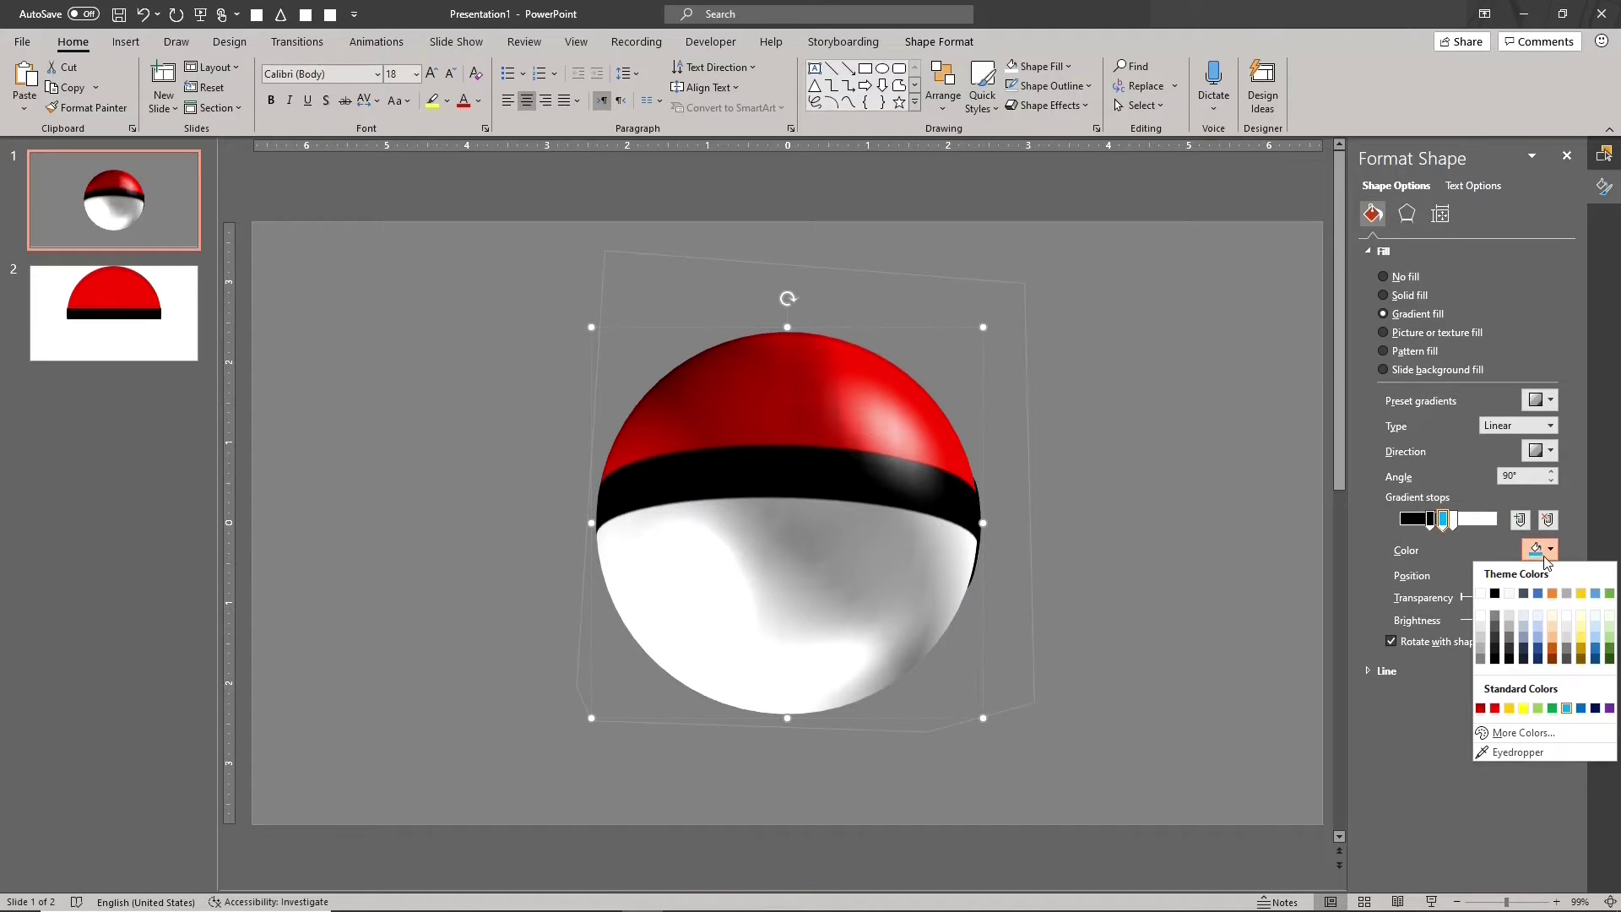
{"action": "left_click", "coordinate": [1495, 708]}
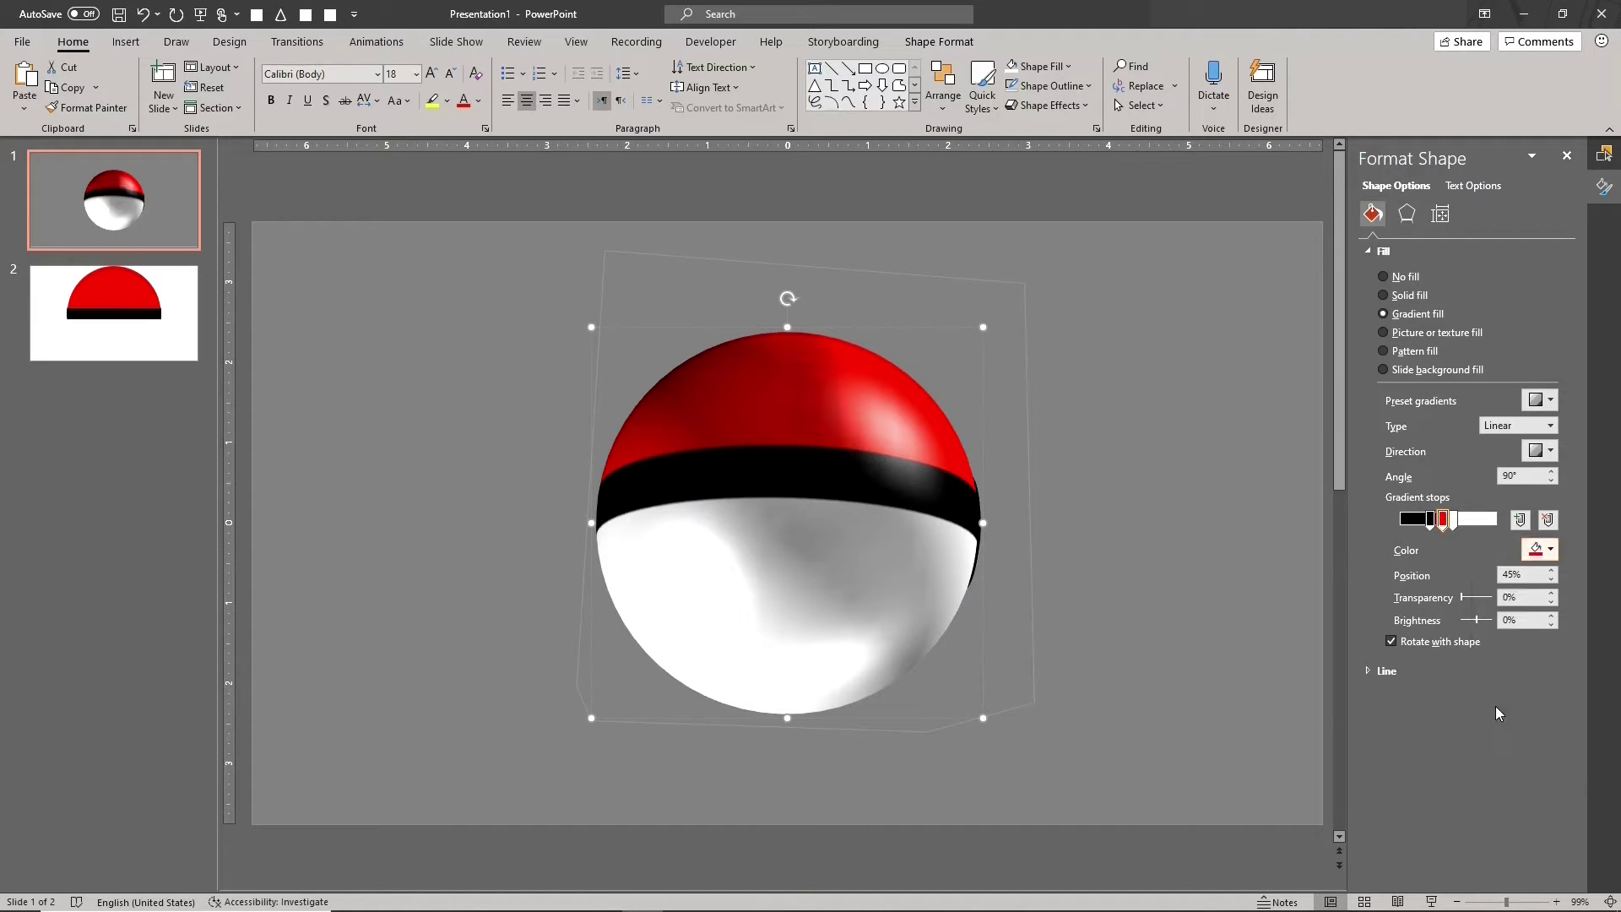
{"action": "left_click", "coordinate": [1430, 523]}
{"action": "double_click", "coordinate": [1515, 575]}
{"action": "type", "text": "45"}
{"action": "key", "text": "Return"}
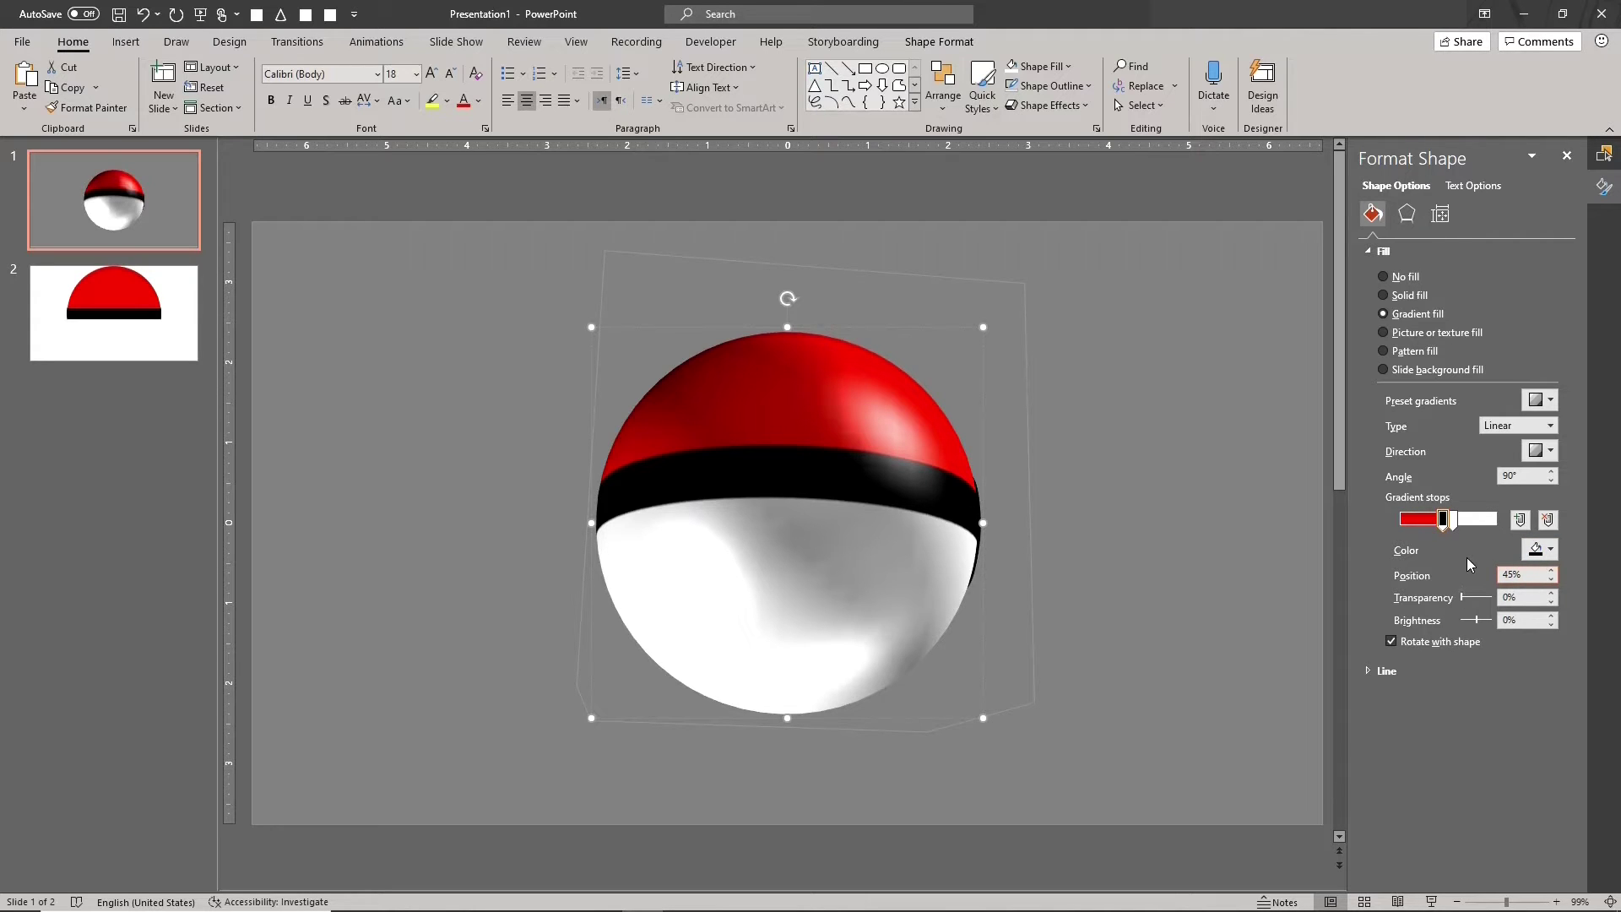
- Reset the ball's orientation with a Perspective preset and rotate it to about X 290.2°, Y 27° and Z 10.8°
{"action": "left_click", "coordinate": [1604, 153]}
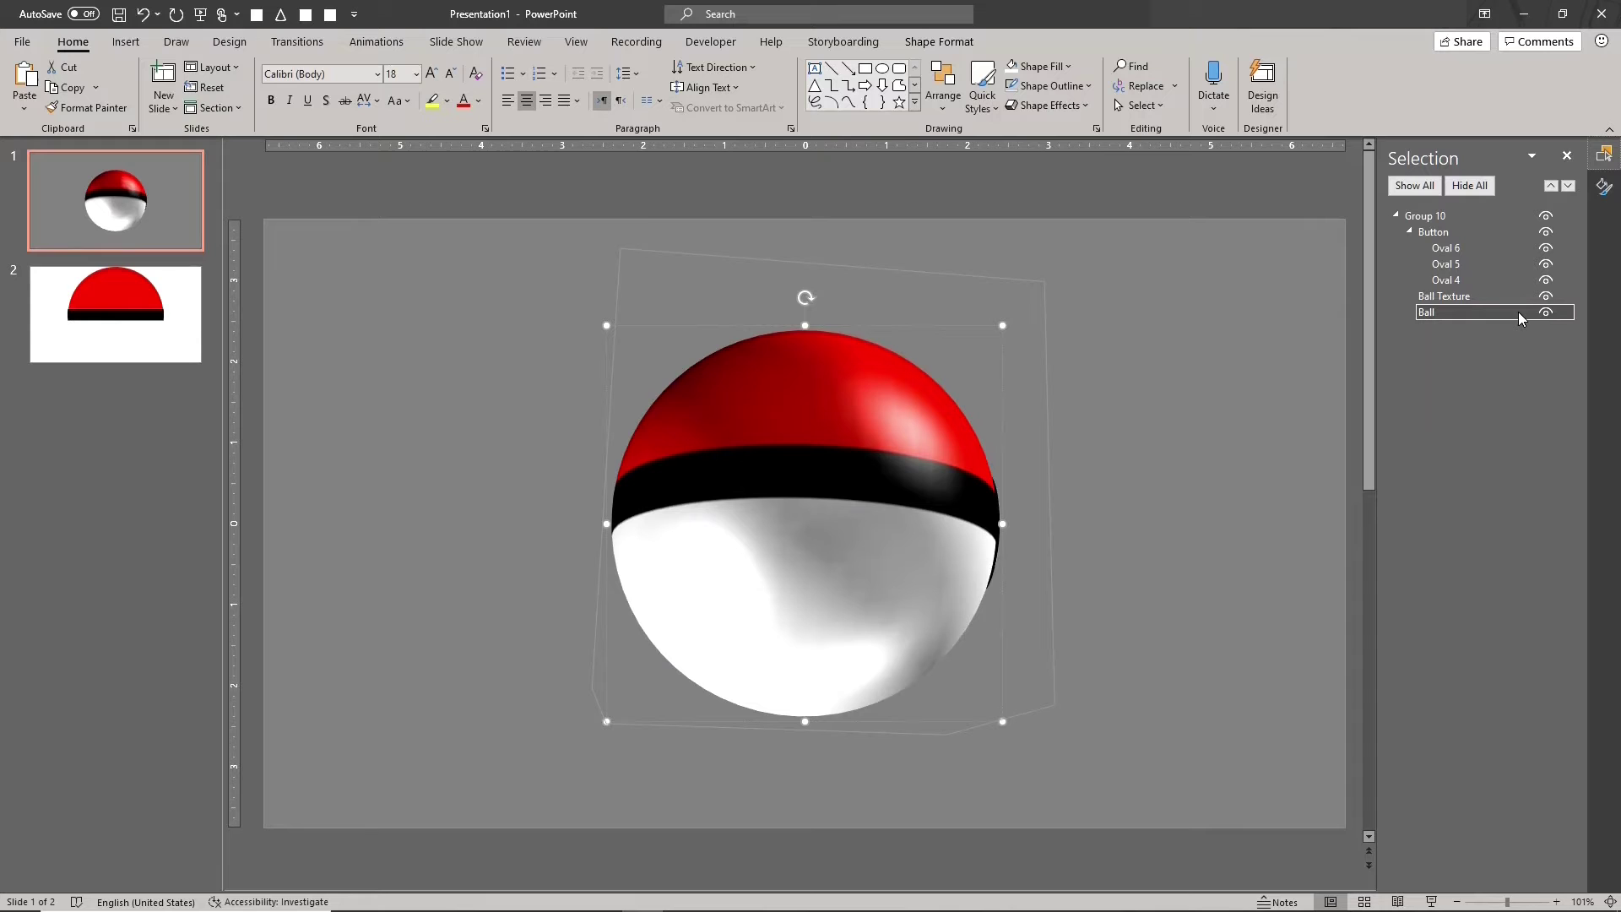
{"action": "left_click", "coordinate": [1603, 185]}
{"action": "left_click", "coordinate": [1406, 213]}
{"action": "left_click", "coordinate": [1550, 762]}
{"action": "left_click", "coordinate": [1479, 518]}
{"action": "left_click", "coordinate": [1548, 821]}
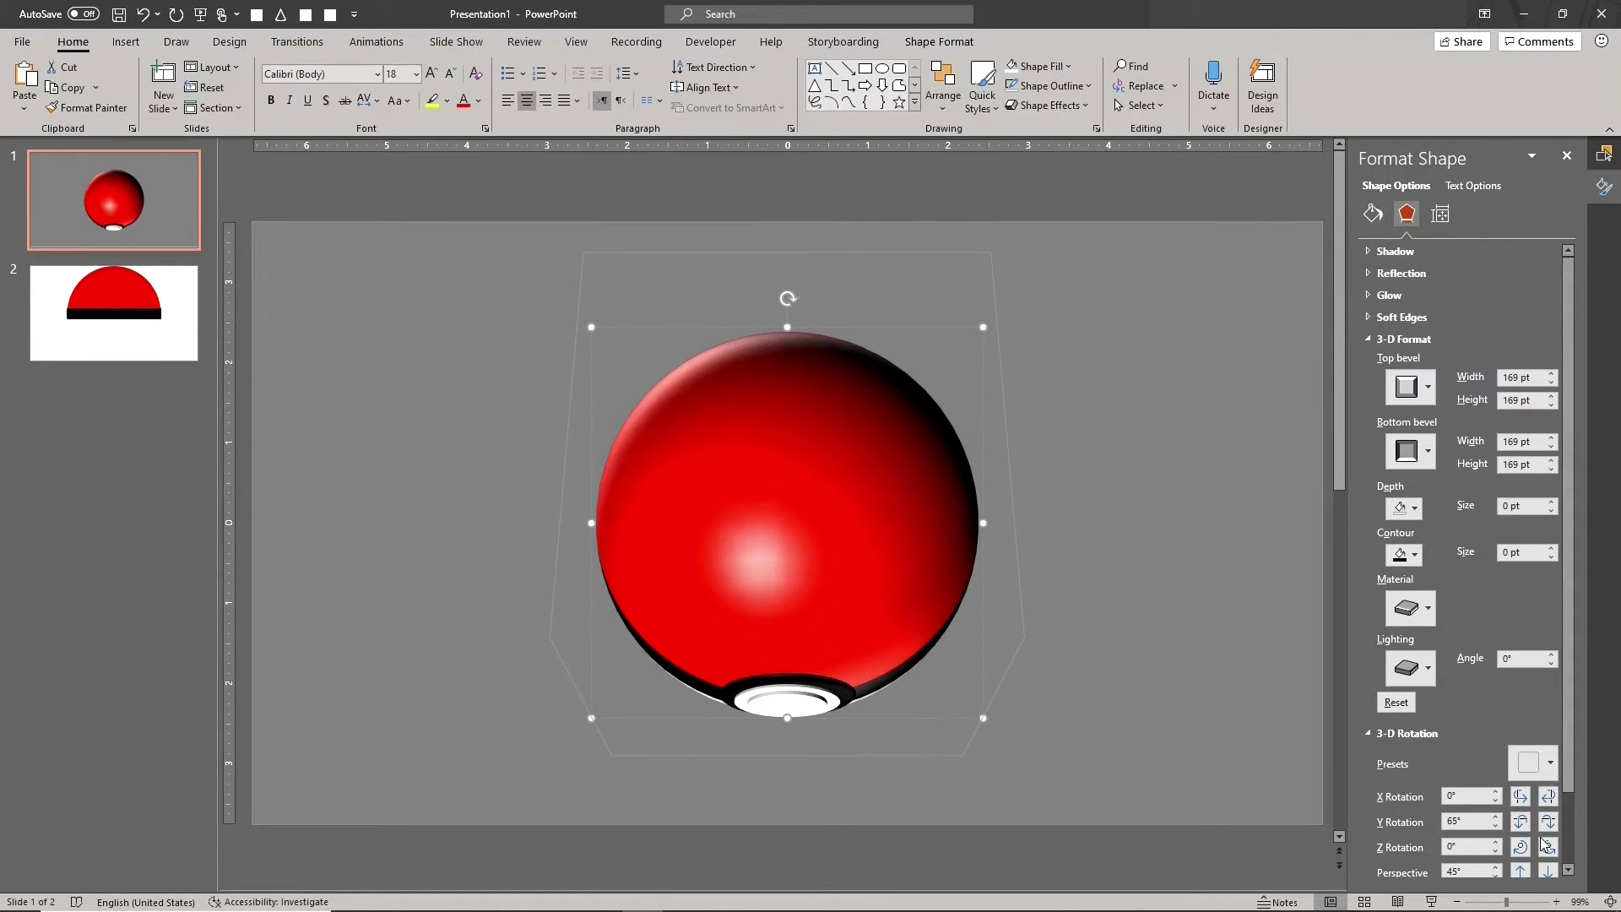
{"action": "left_click", "coordinate": [1549, 822]}
{"action": "left_click", "coordinate": [1520, 796]}
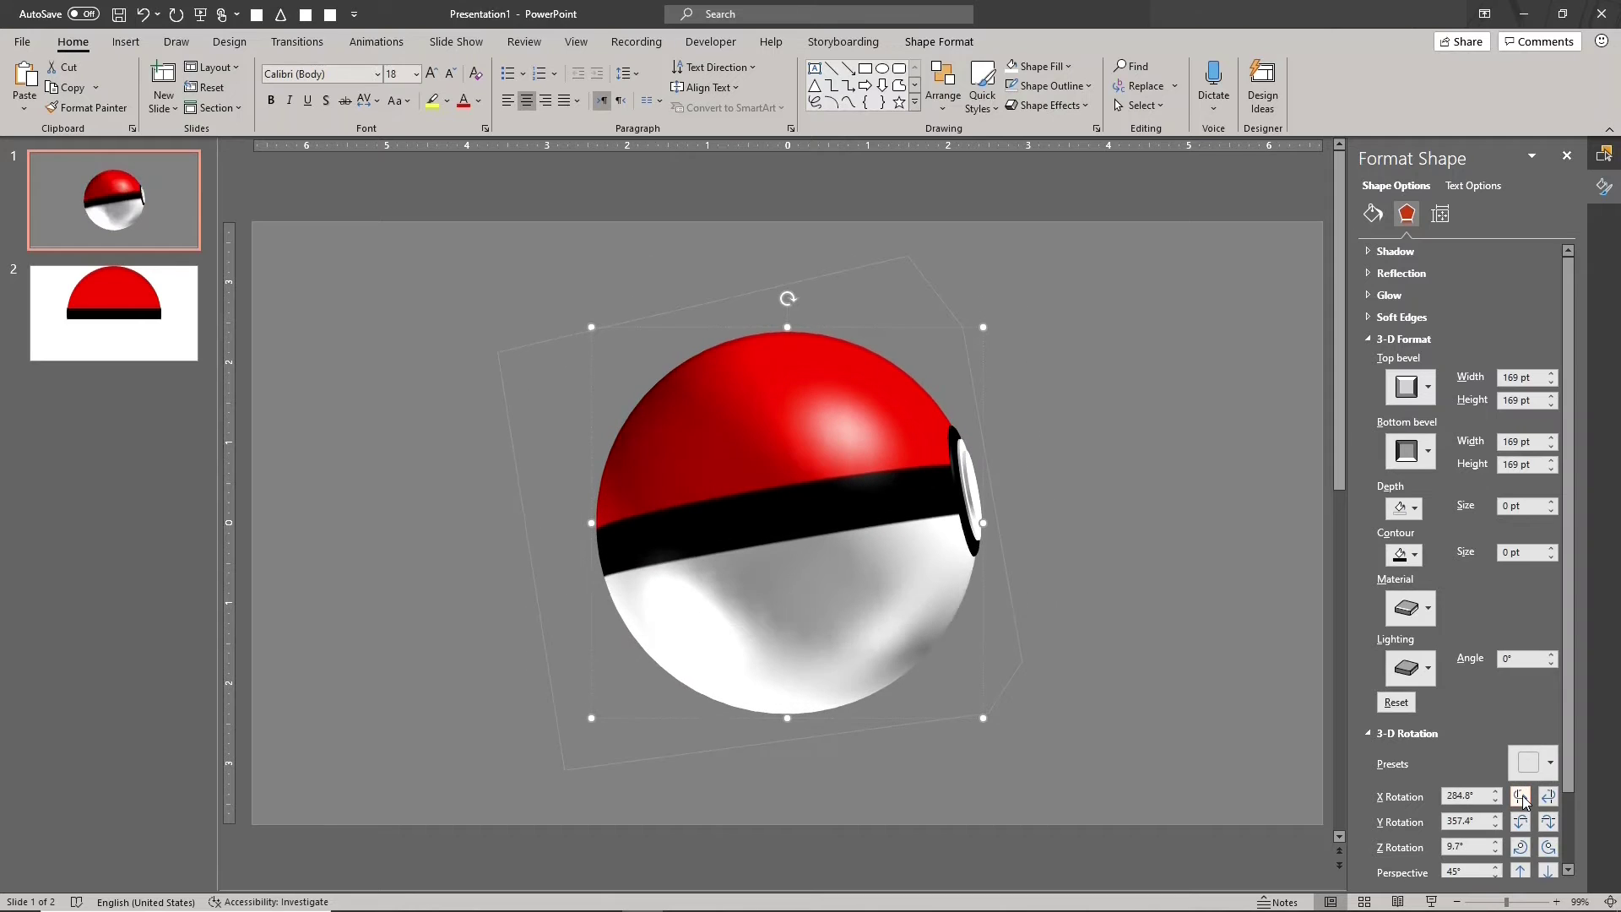
{"action": "left_click", "coordinate": [1520, 821]}
{"action": "left_click", "coordinate": [1519, 821]}
{"action": "left_click", "coordinate": [1520, 822]}
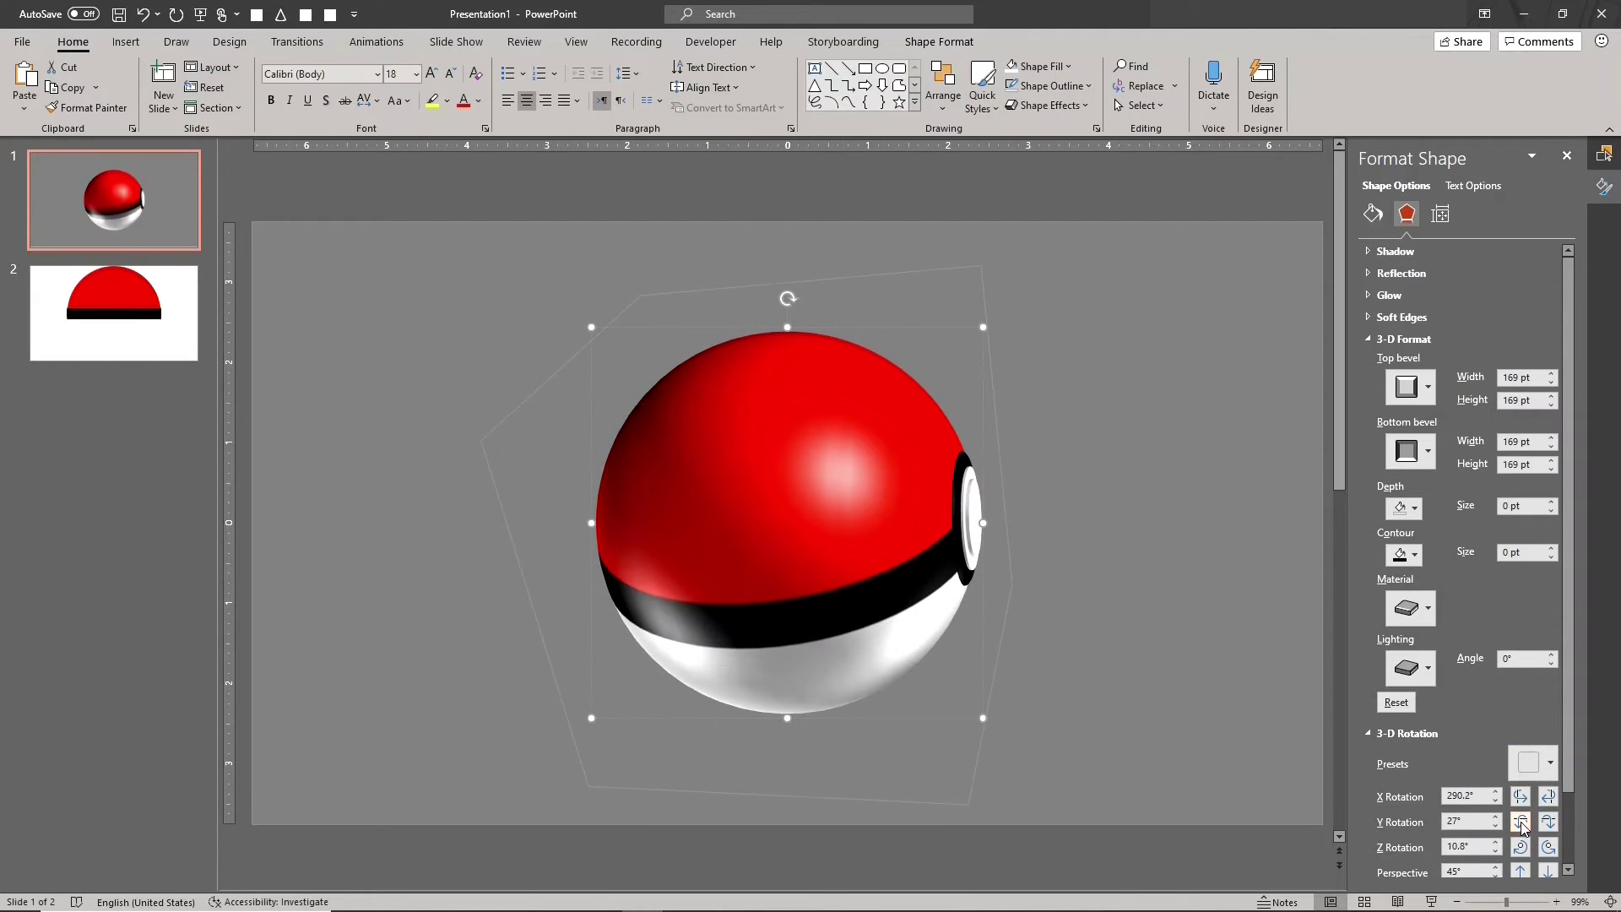
- Draw a yellow ellipse about 1.61" by 0.7" on slide 2, tilted along the upper-left edge of the red segment
{"action": "left_click", "coordinate": [165, 292]}
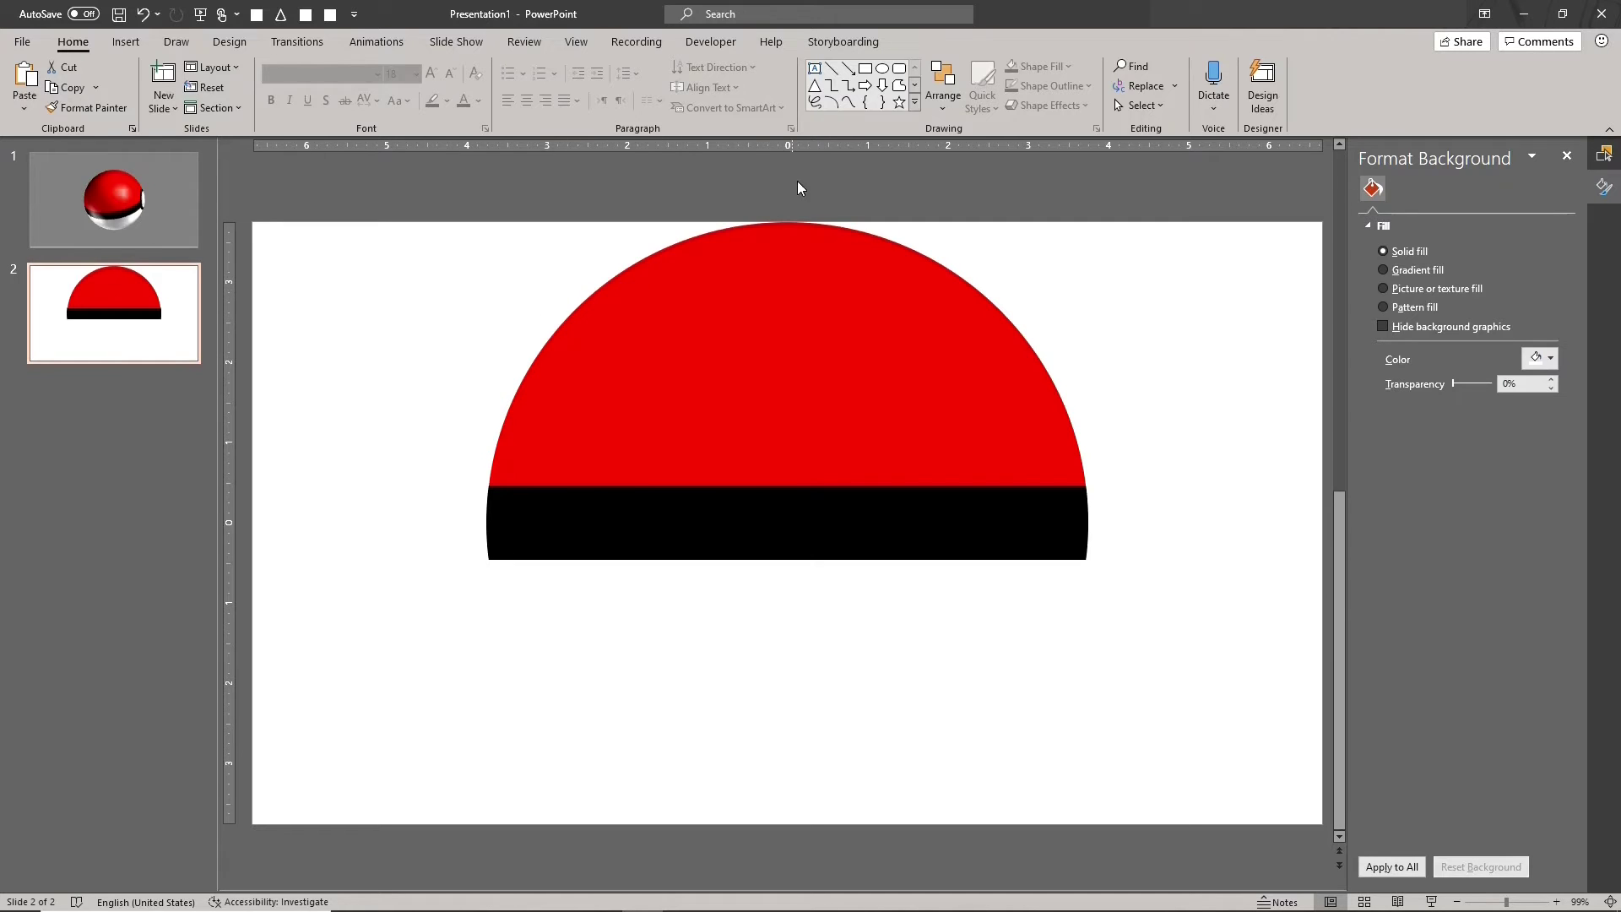
{"action": "left_click", "coordinate": [882, 69]}
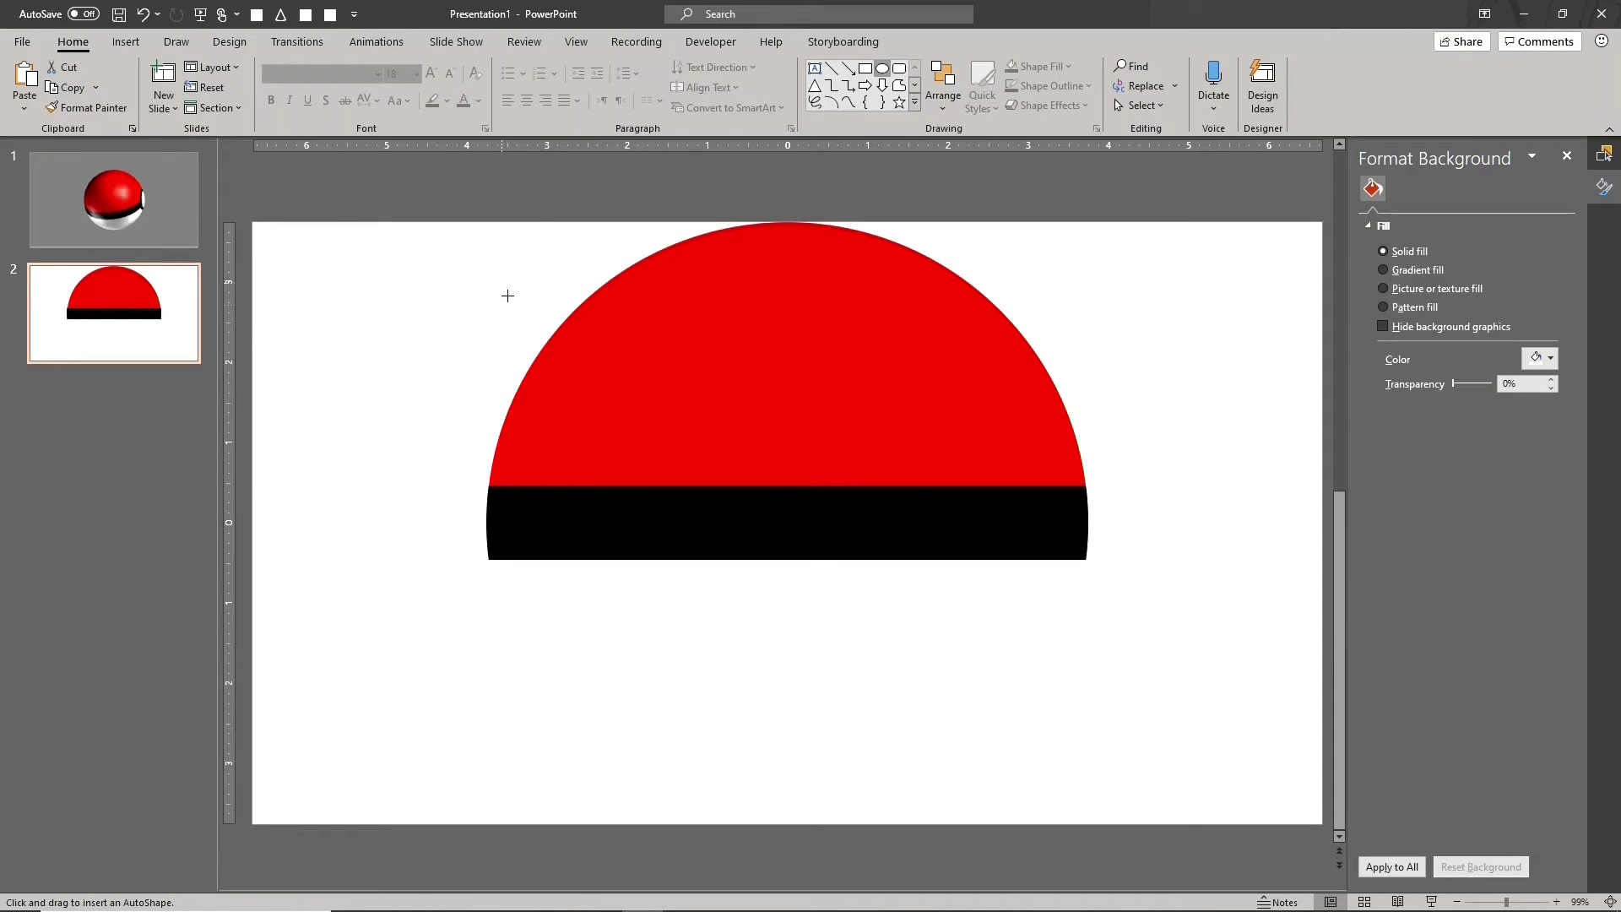
{"action": "left_click_drag", "start_coordinate": [512, 306], "coordinate": [642, 361]}
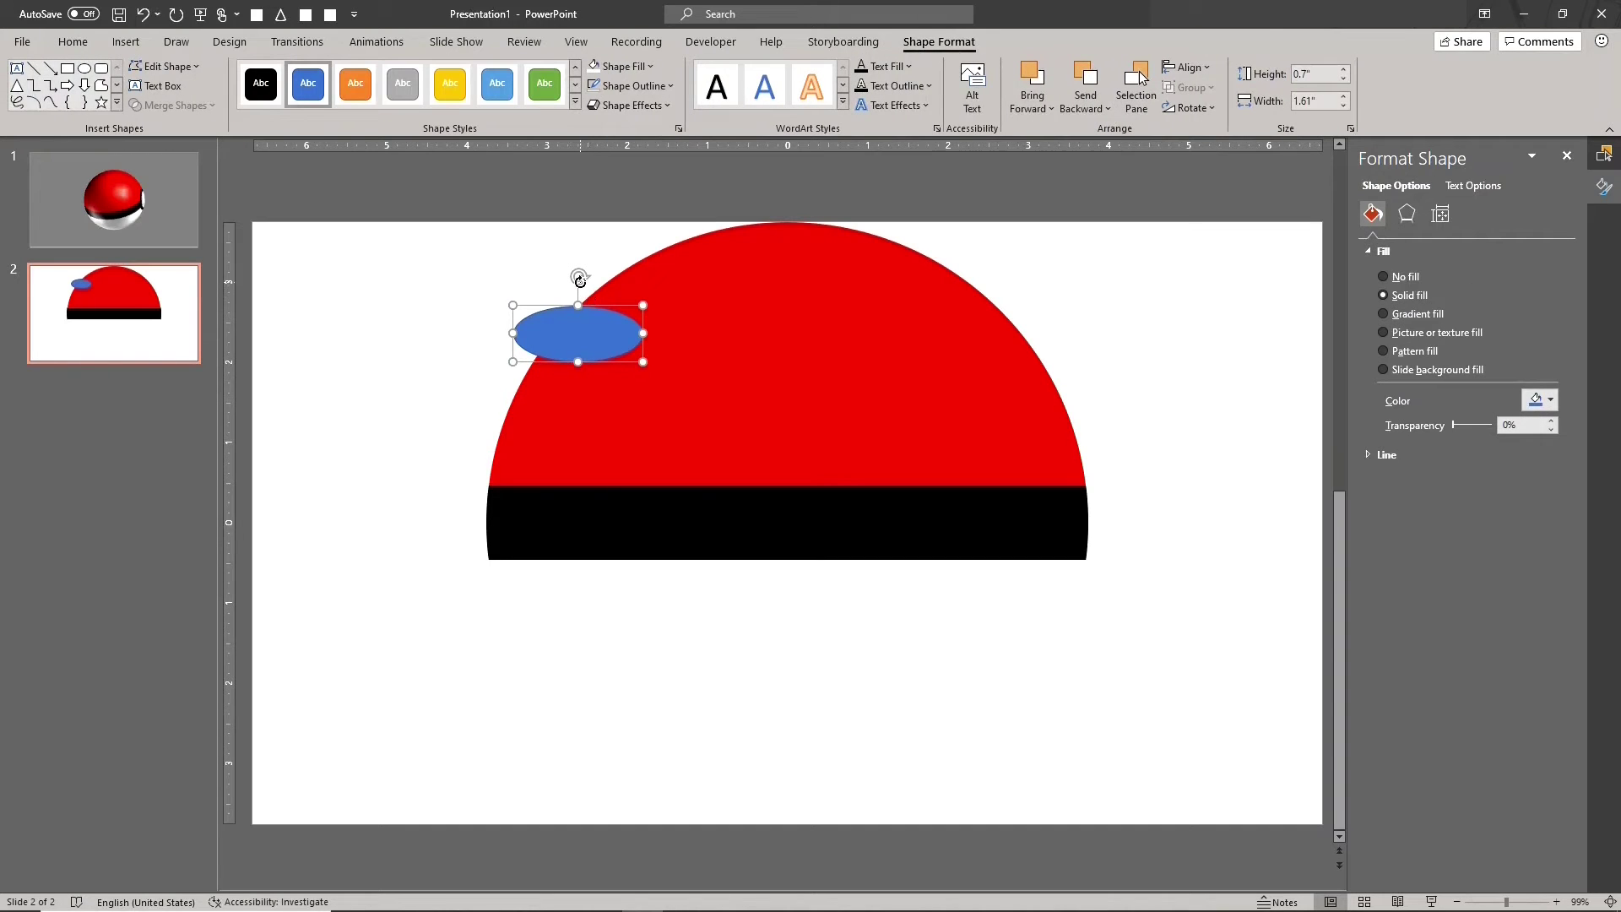
{"action": "left_click_drag", "start_coordinate": [579, 277], "coordinate": [586, 318]}
{"action": "left_click", "coordinate": [624, 66]}
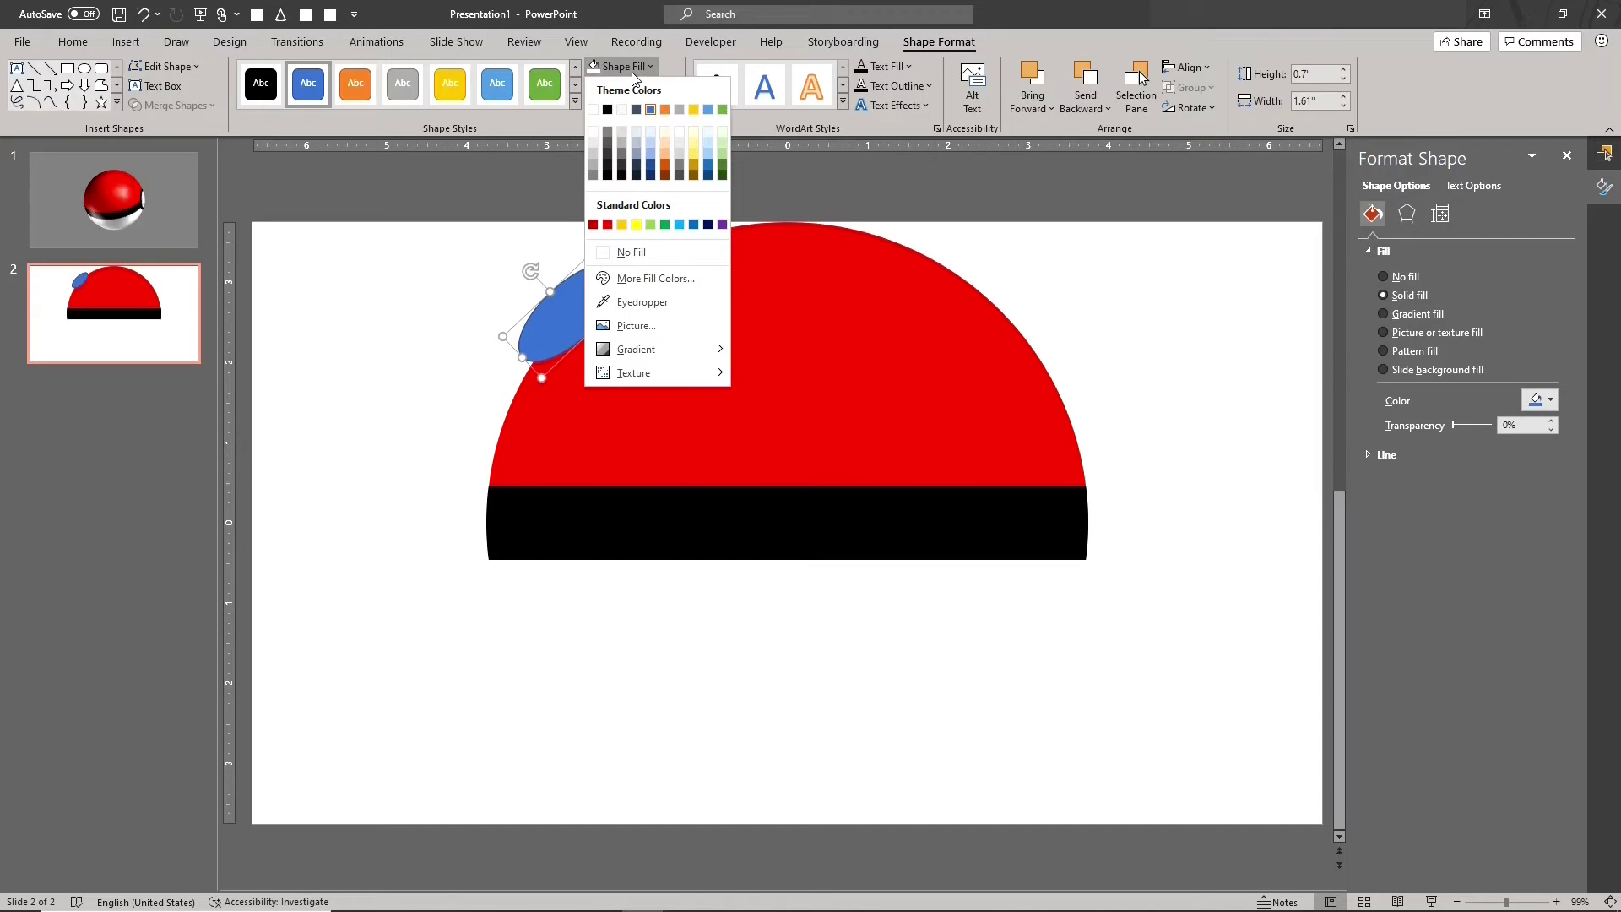
{"action": "left_click", "coordinate": [635, 225]}
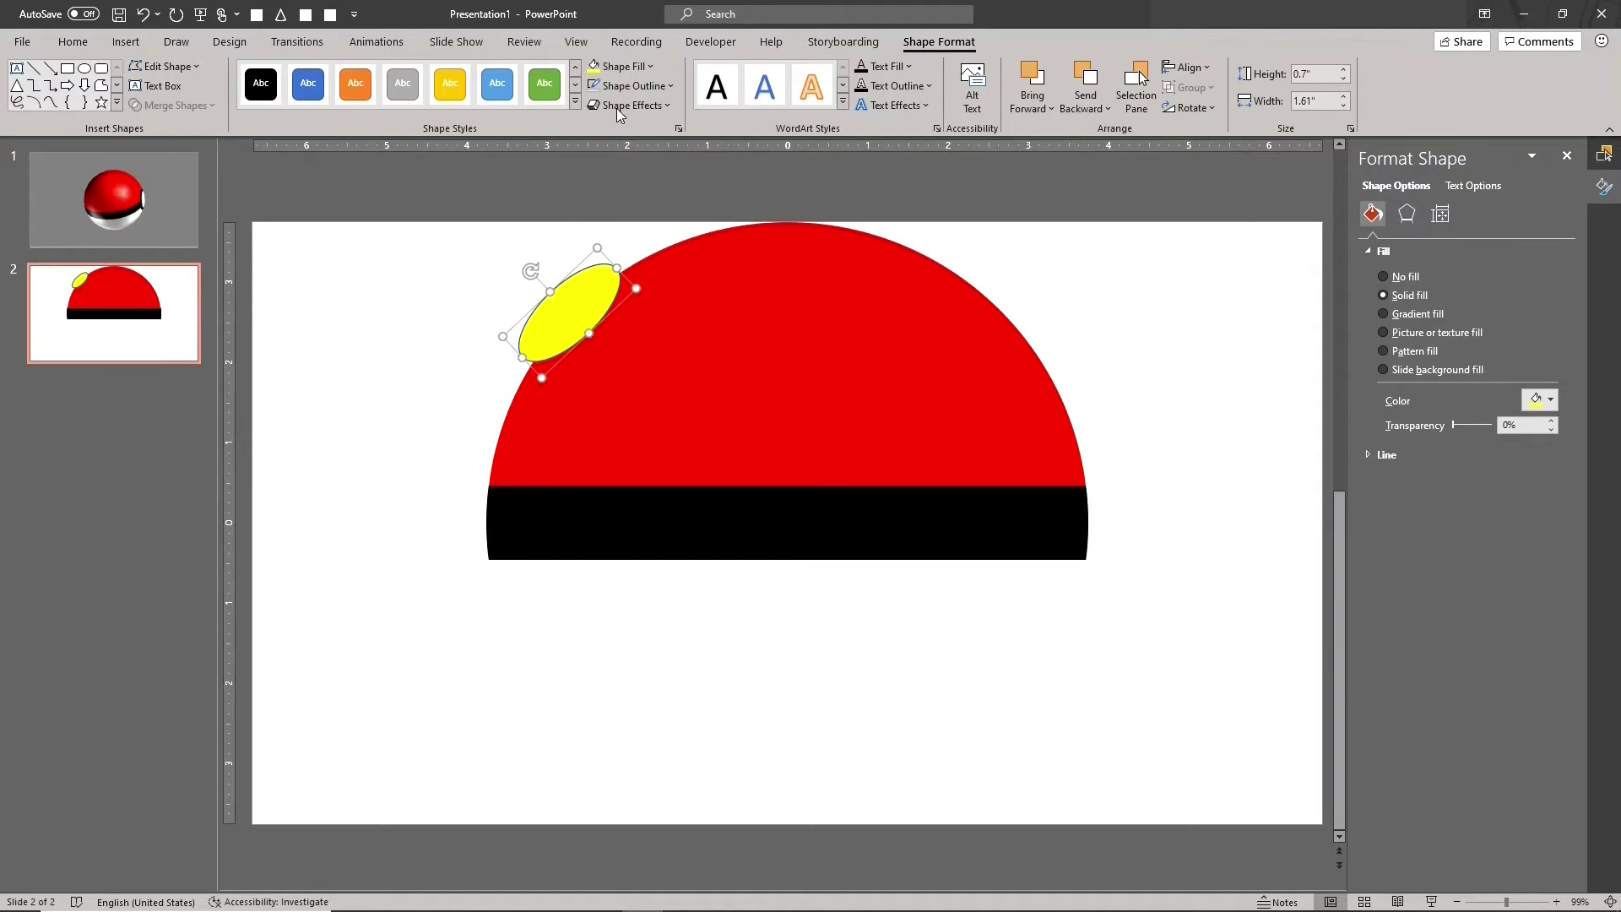
- Remove the yellow ellipse's outline and place a horizontally flipped duplicate on the opposite upper edge of the red segment
{"action": "left_click", "coordinate": [597, 88]}
{"action": "key", "text": "ctrl+d"}
{"action": "left_click", "coordinate": [1186, 108]}
{"action": "left_click", "coordinate": [1191, 202]}
{"action": "left_click_drag", "start_coordinate": [574, 317], "coordinate": [1010, 314]}
{"action": "left_click", "coordinate": [1190, 326]}
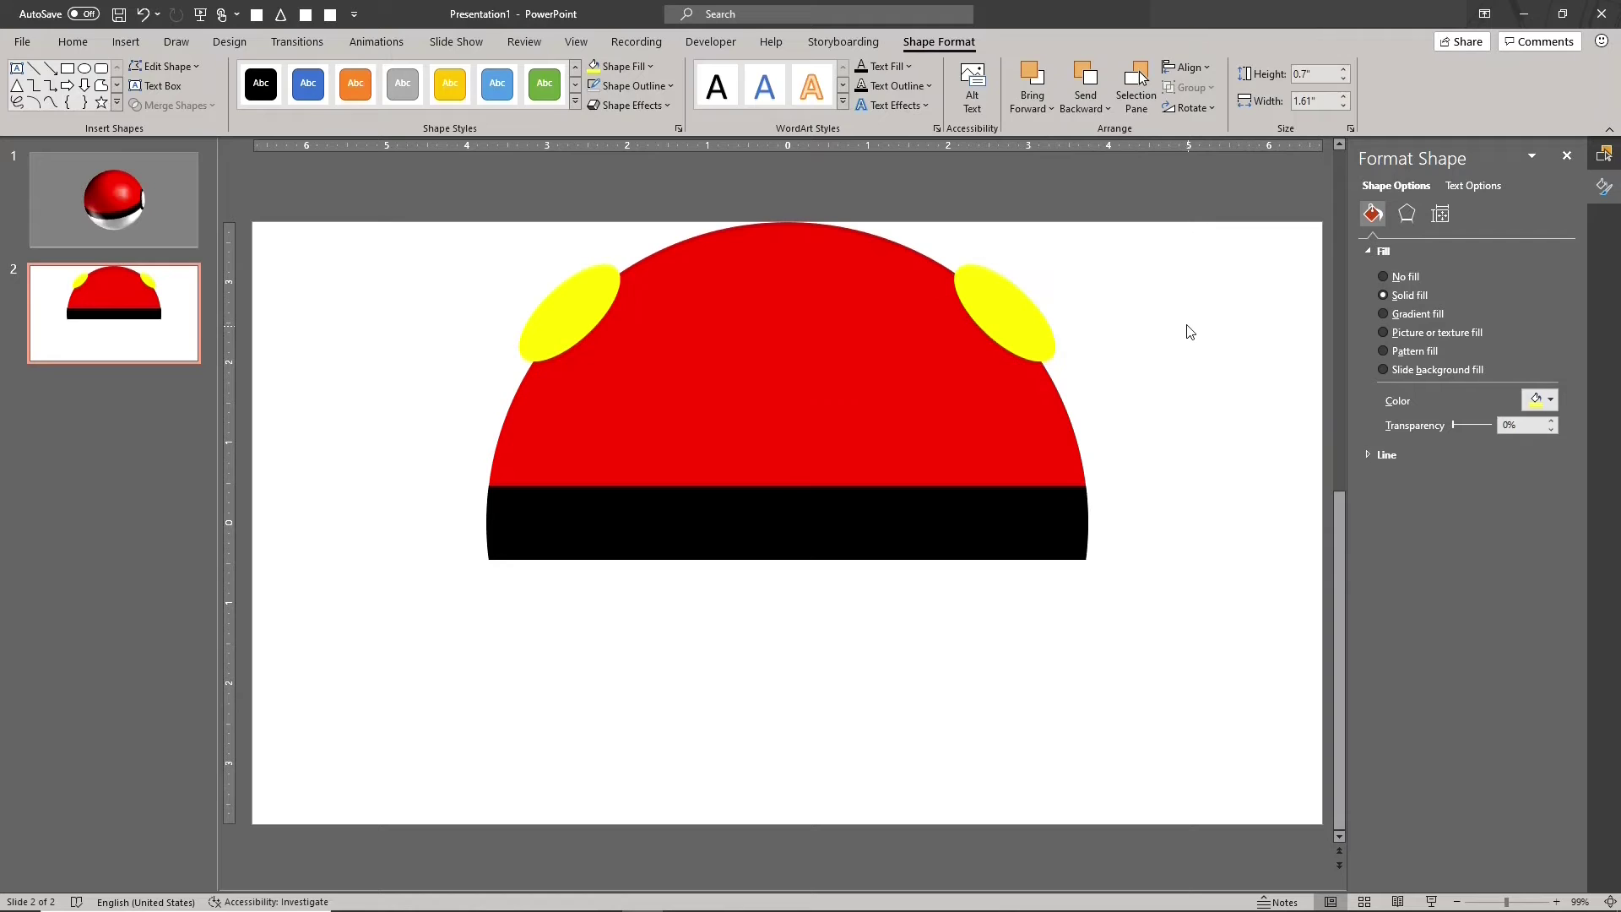
- Copy all the artwork on slide 2 and apply it from the clipboard as the picture fill of the Ball Texture shape on slide 1
{"action": "key", "text": "ctrl+a"}
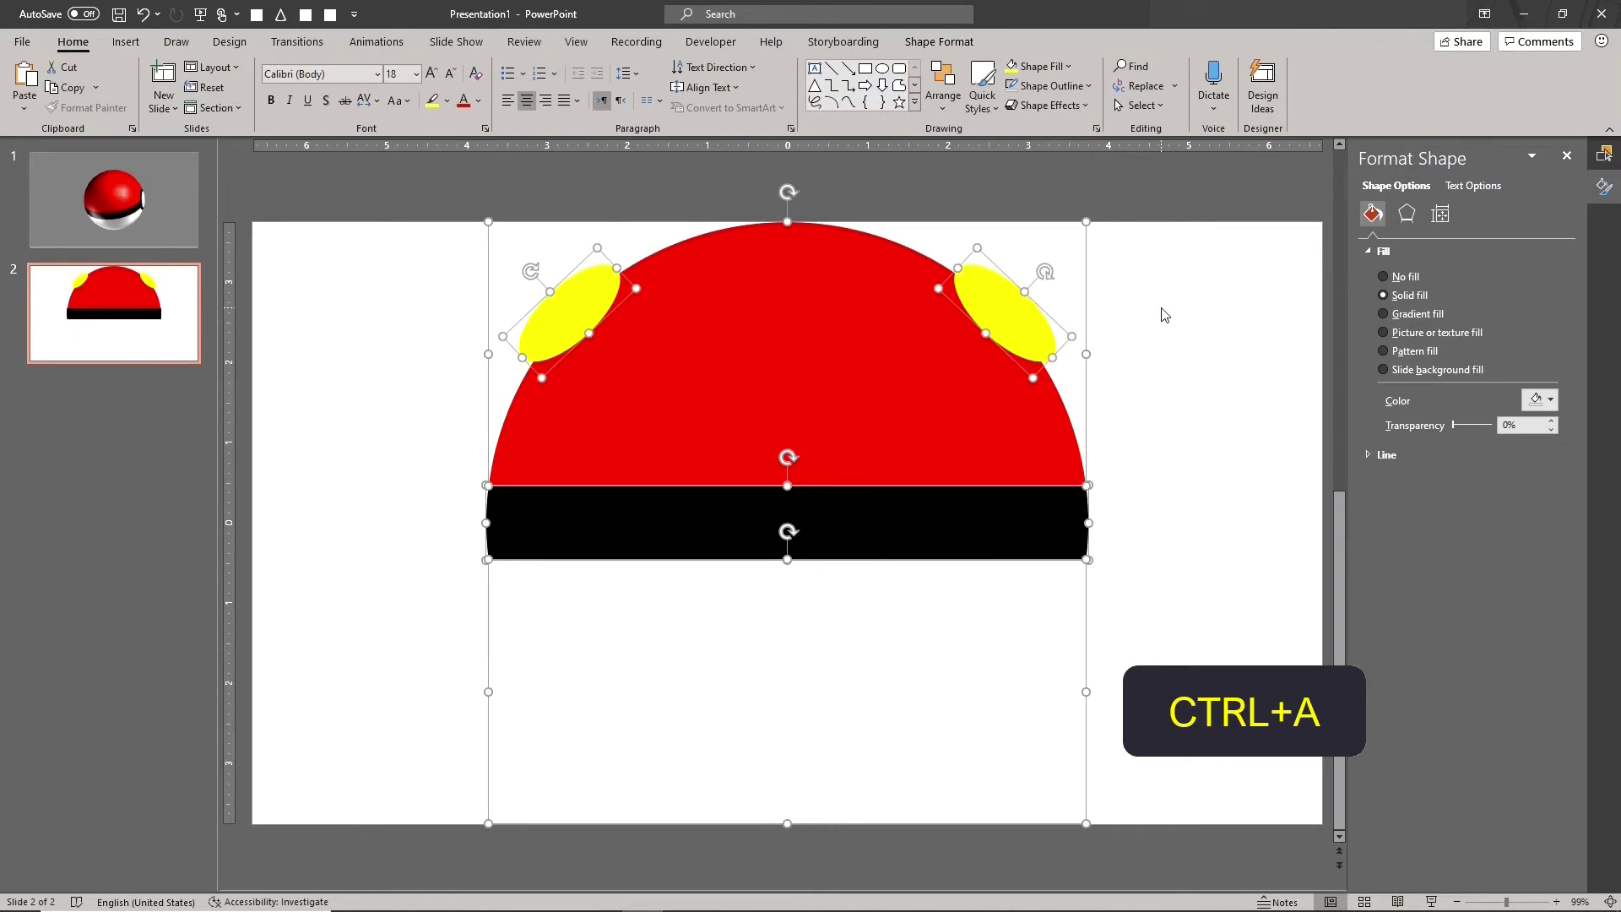
{"action": "key", "text": "ctrl+c"}
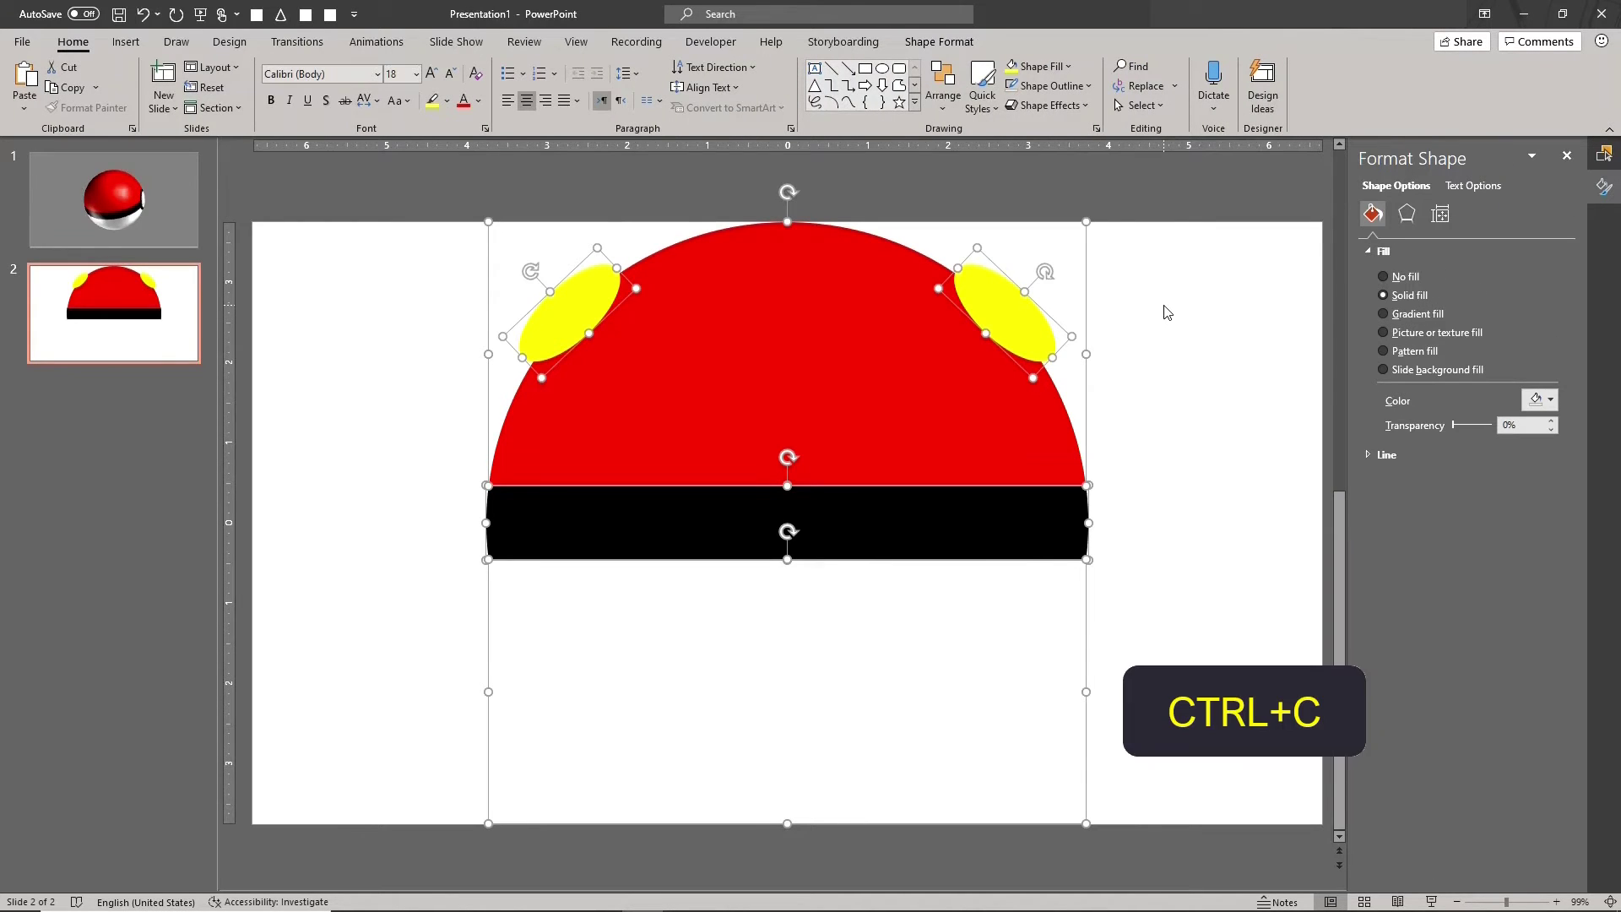
{"action": "left_click", "coordinate": [1604, 155]}
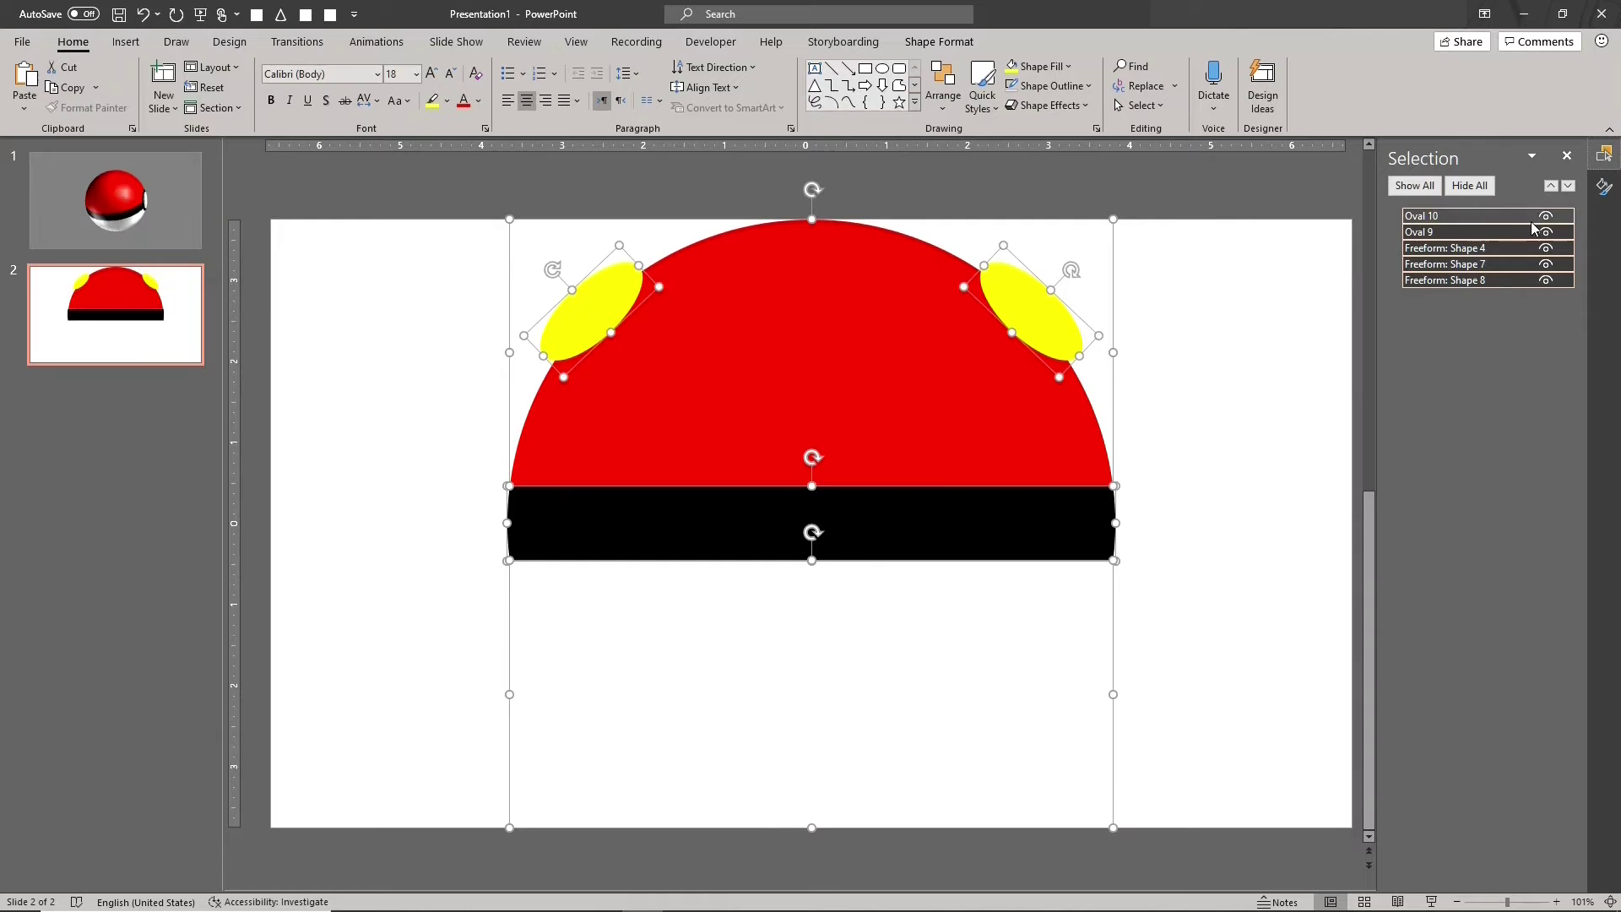
{"action": "left_click", "coordinate": [190, 211]}
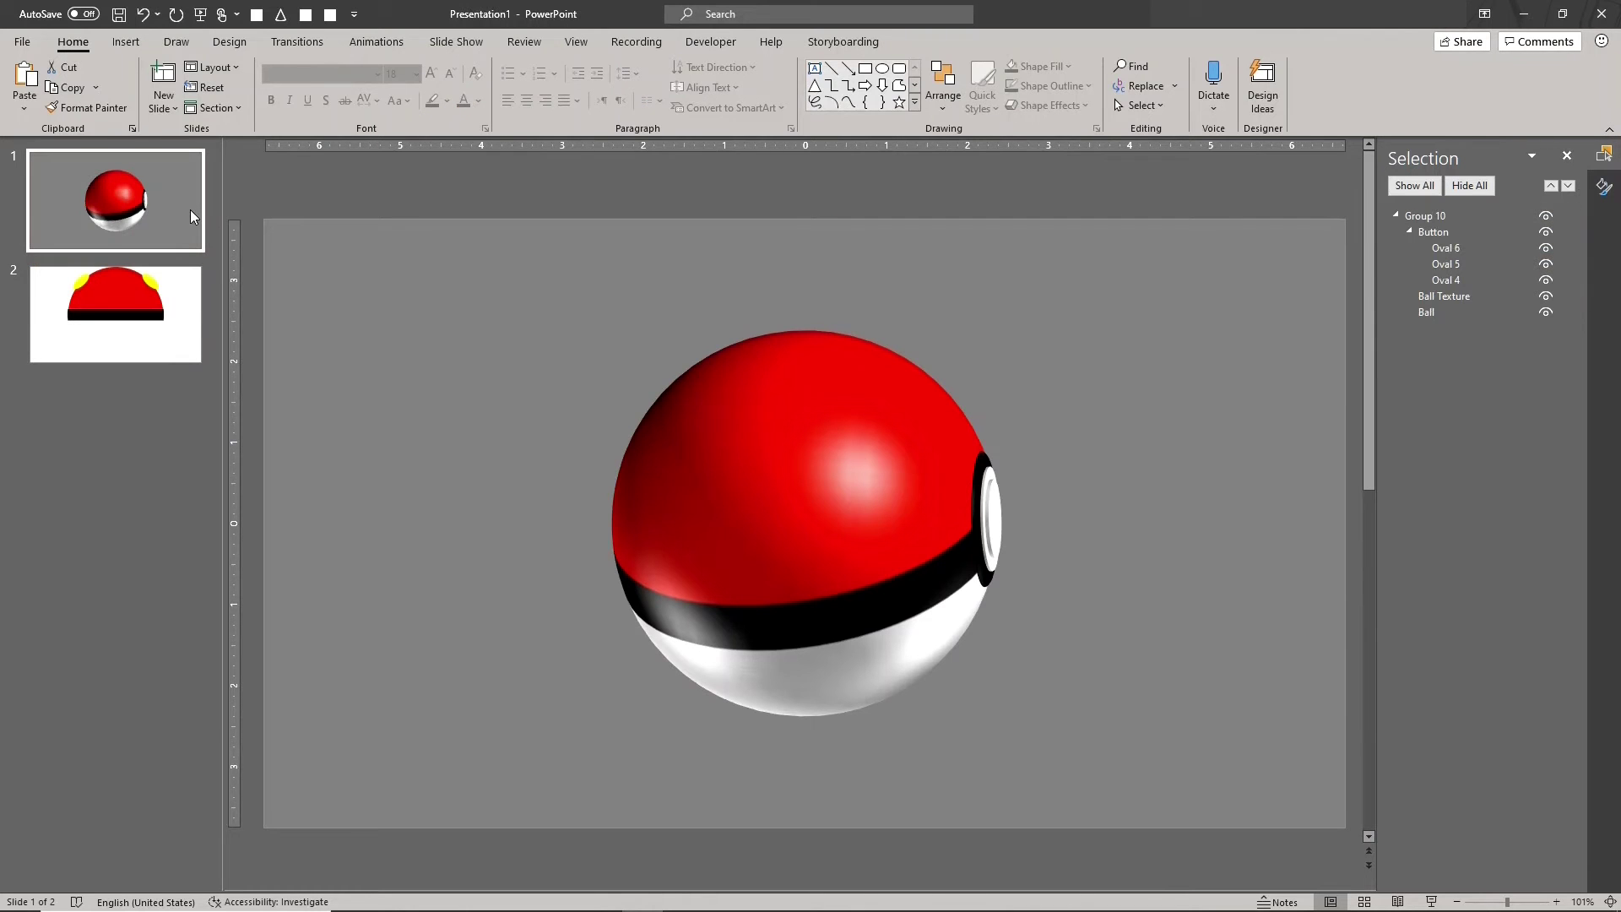
{"action": "left_click", "coordinate": [742, 409]}
{"action": "left_click", "coordinate": [741, 409]}
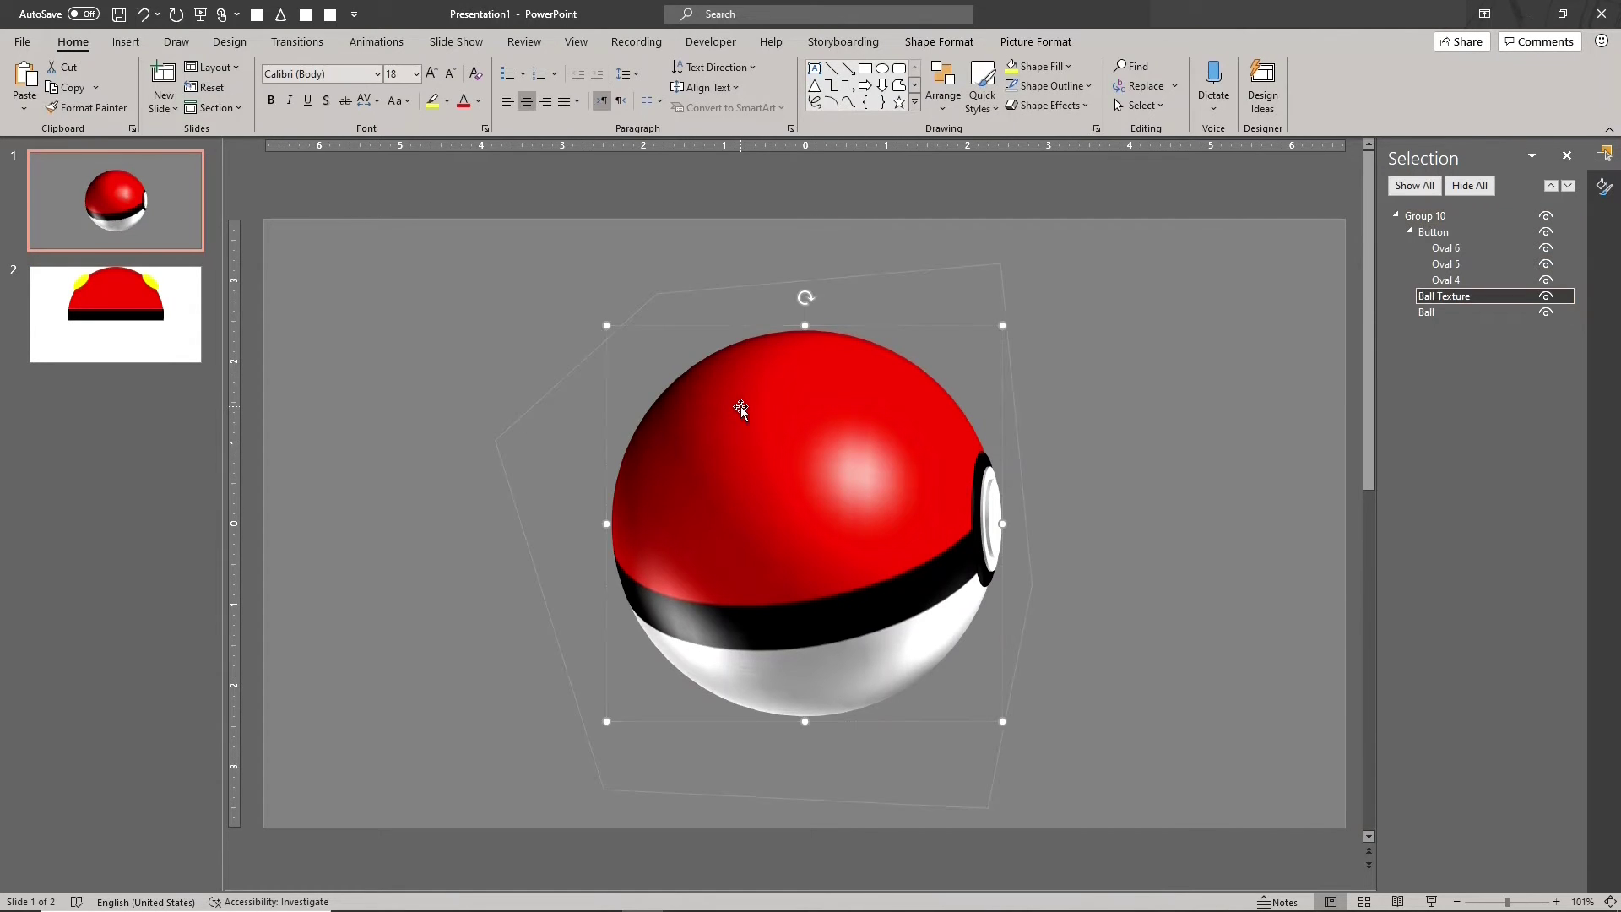
{"action": "left_click", "coordinate": [1604, 186]}
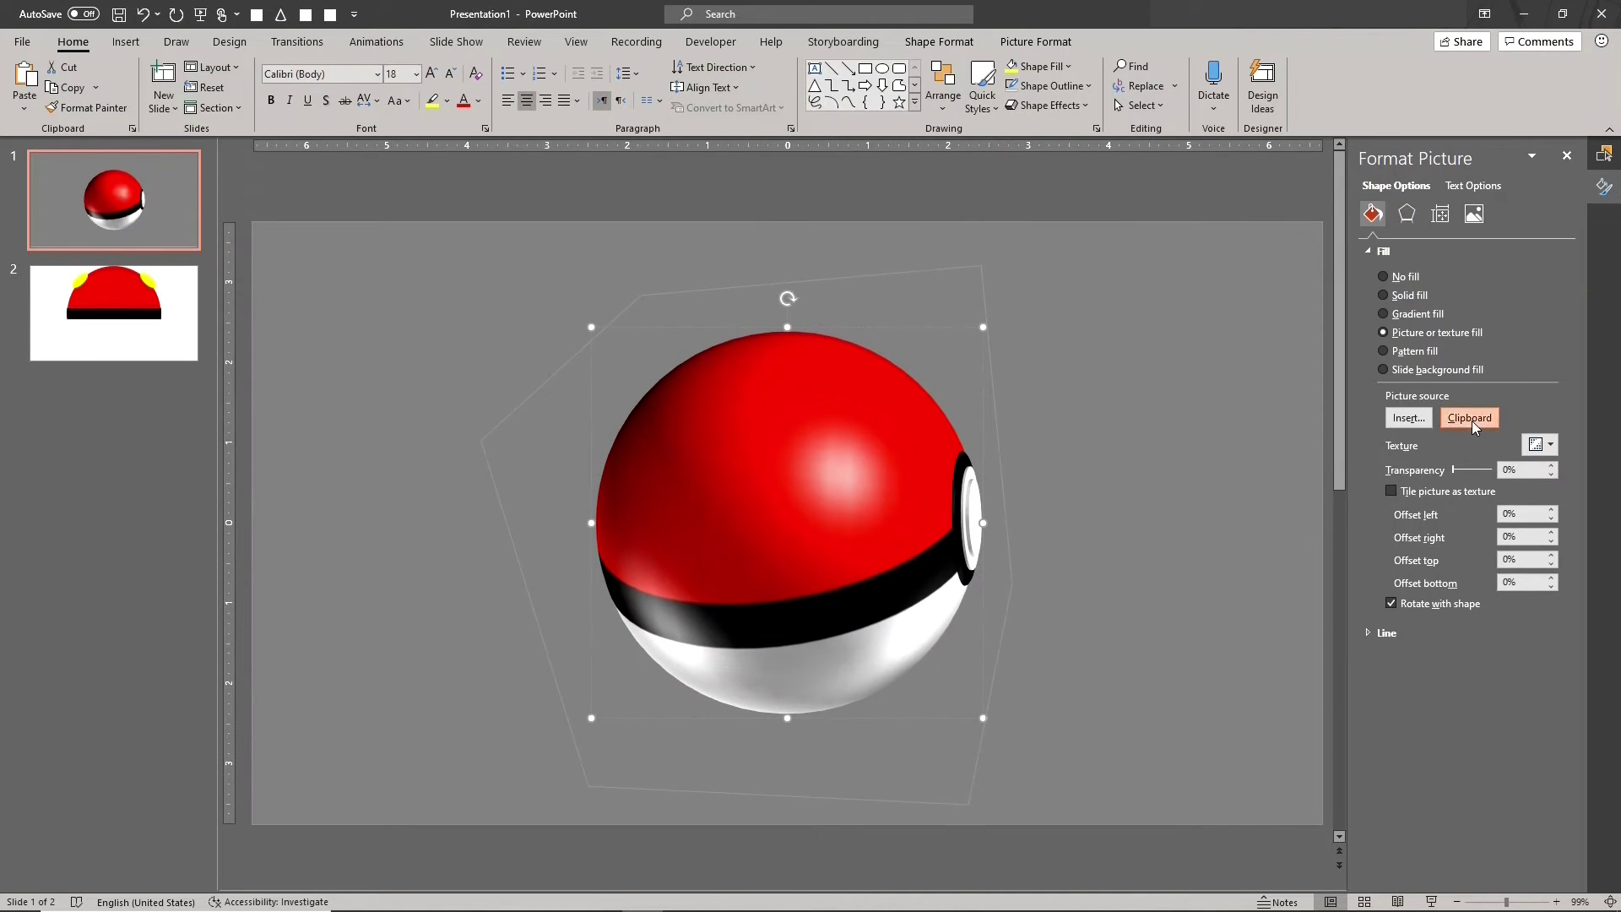
{"action": "left_click", "coordinate": [1470, 418]}
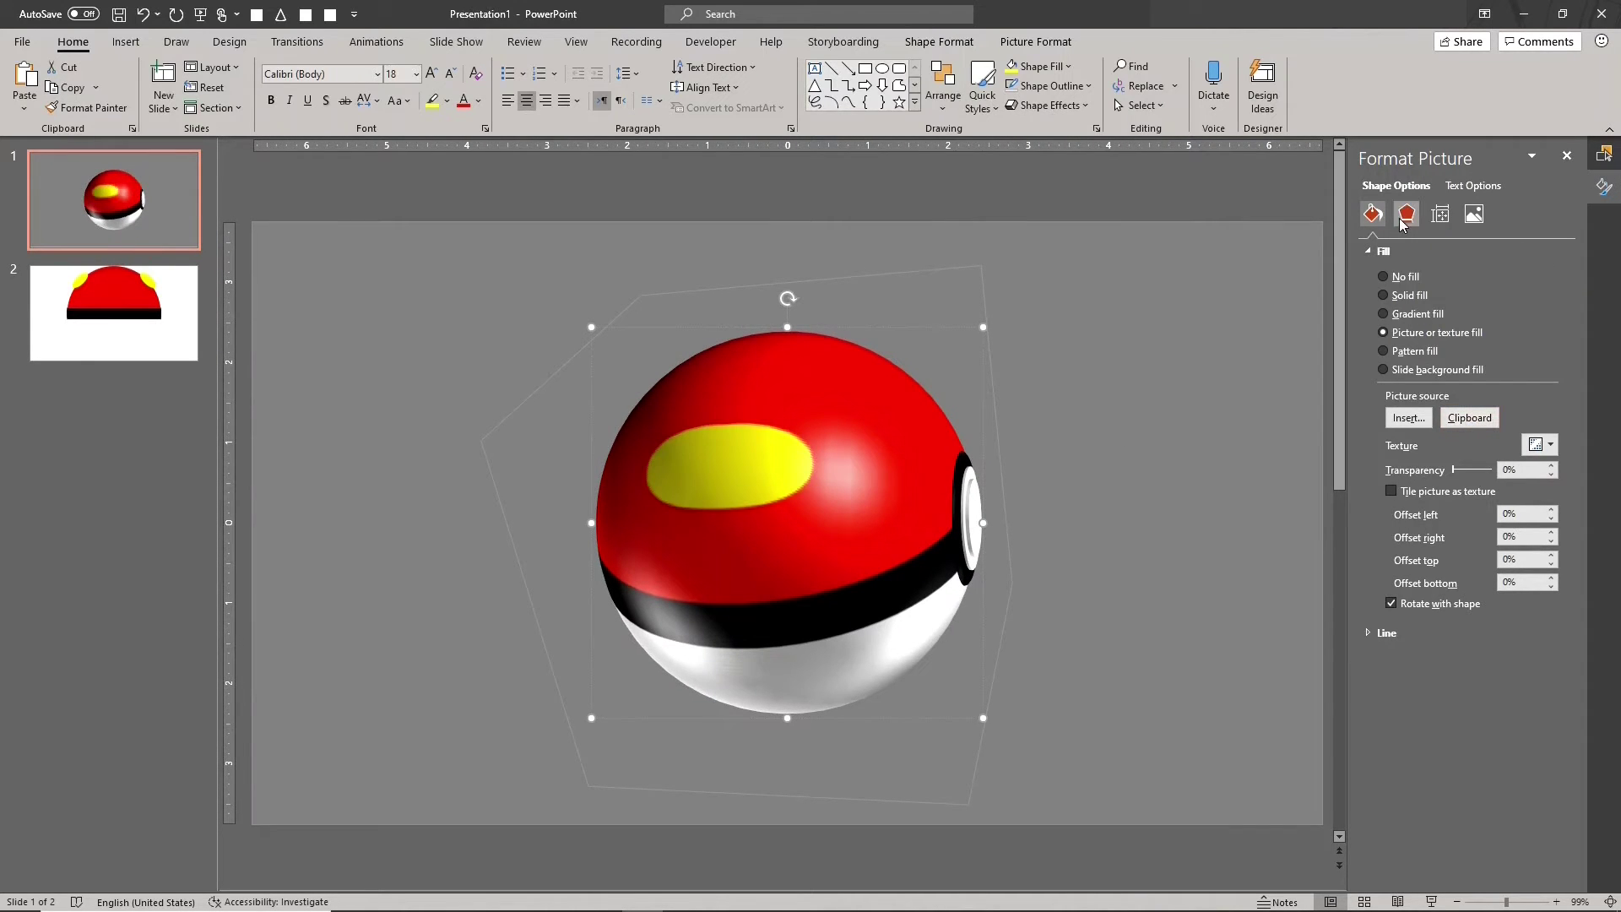
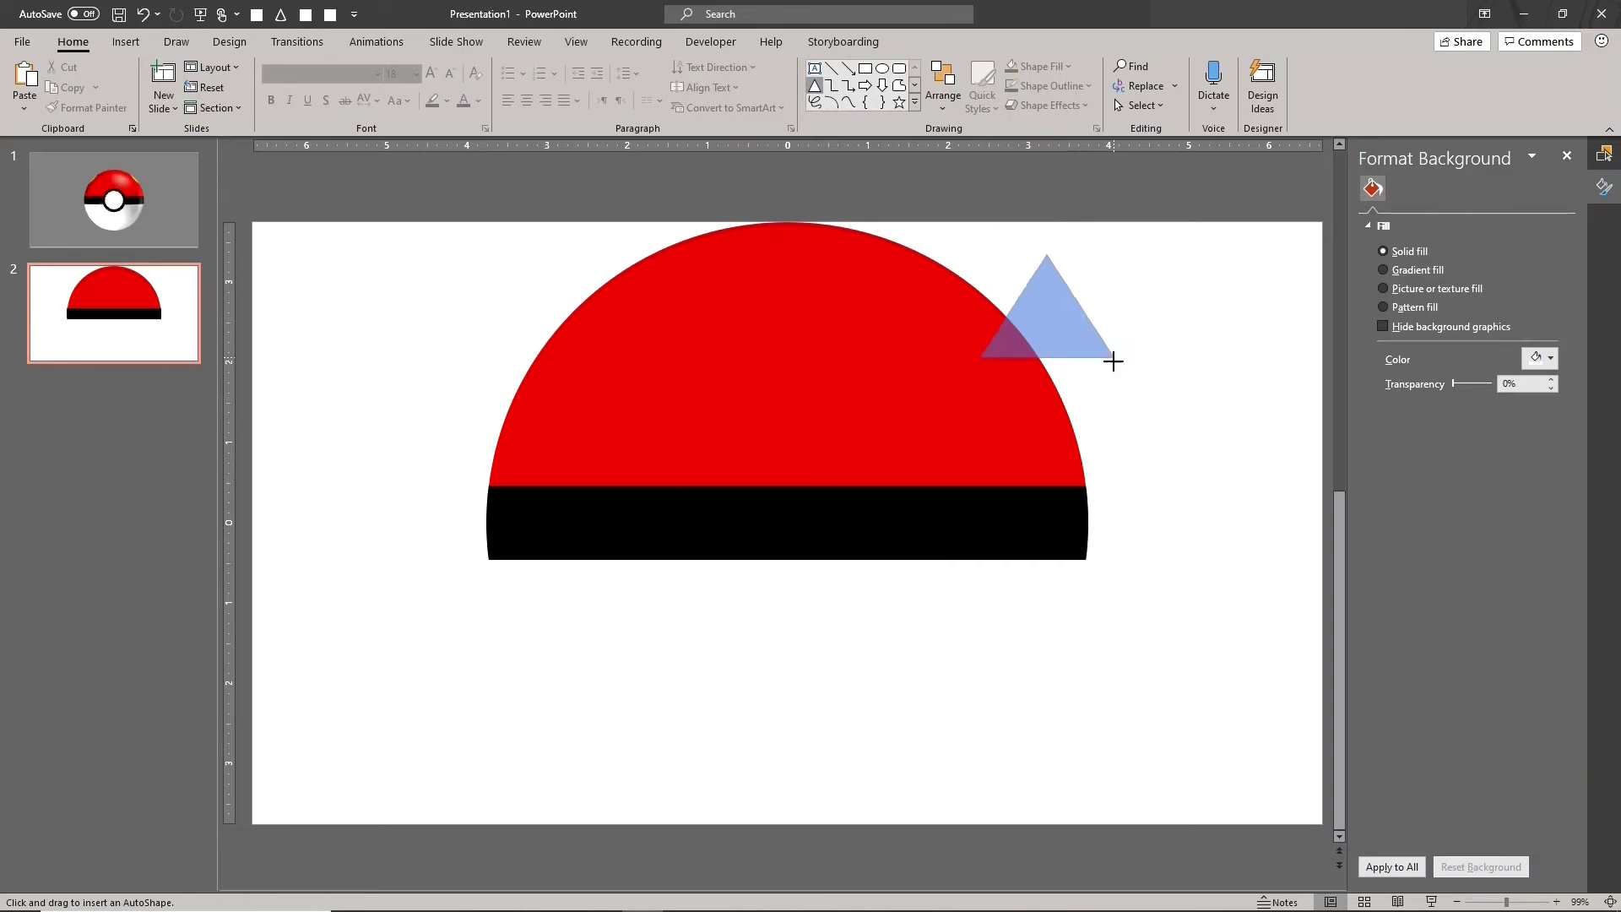
- Flip the blue triangle vertically and centre it against the top edge of the red segment
{"action": "left_click", "coordinate": [1192, 110]}
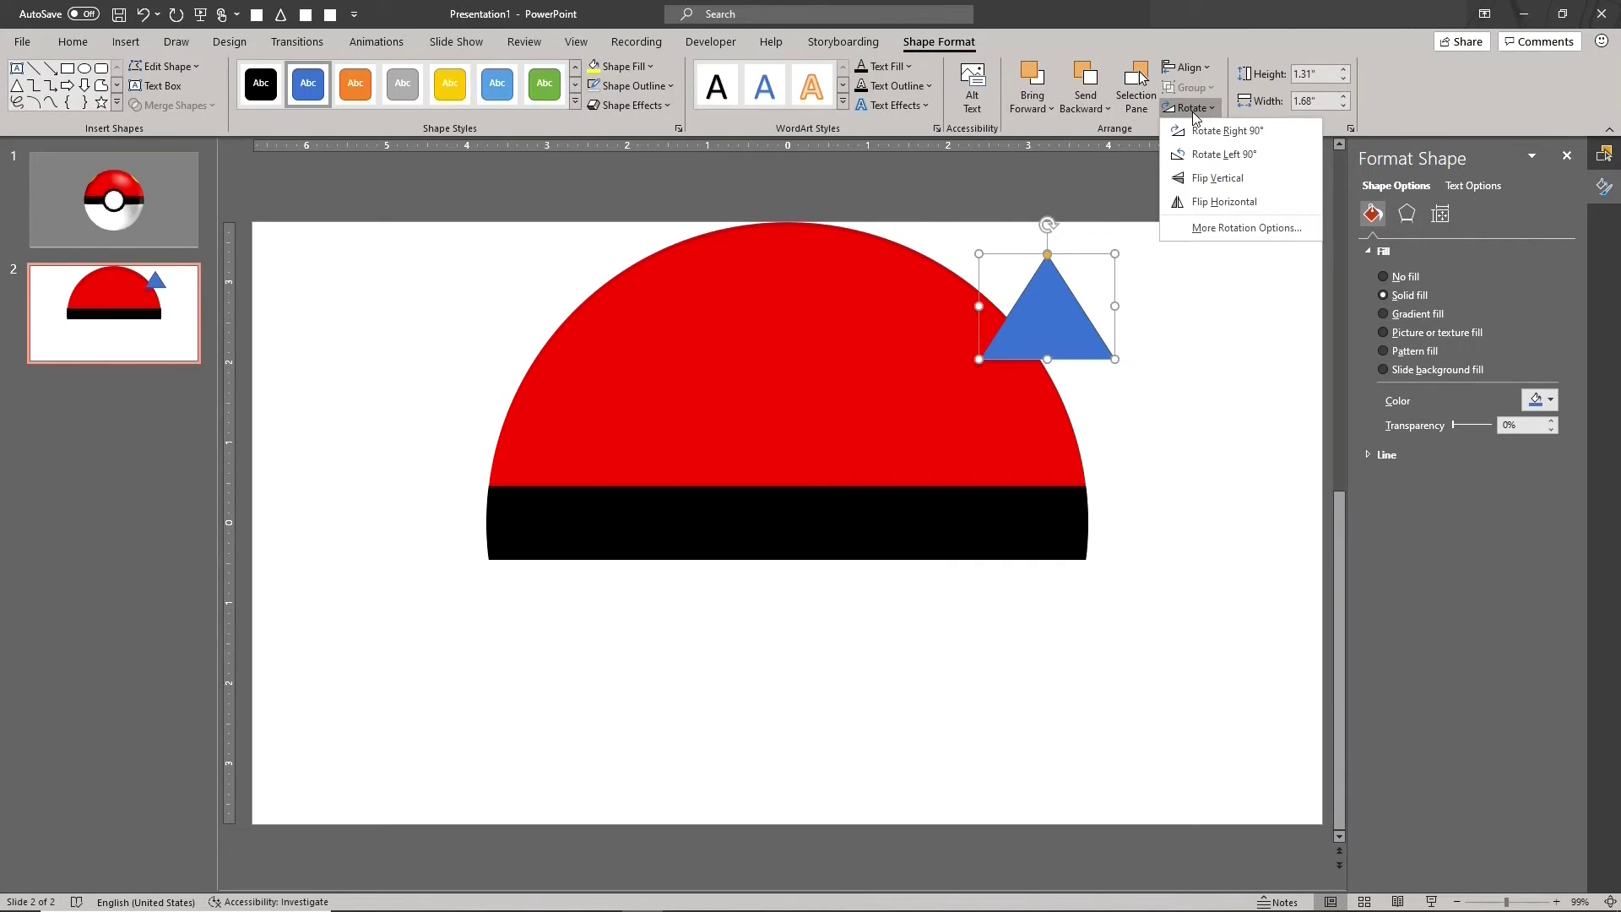
{"action": "left_click", "coordinate": [1216, 177]}
{"action": "left_click_drag", "start_coordinate": [1079, 261], "coordinate": [818, 231]}
- Fill the triangle with golden yellow and widen it to about 2.07"
{"action": "left_click", "coordinate": [641, 67]}
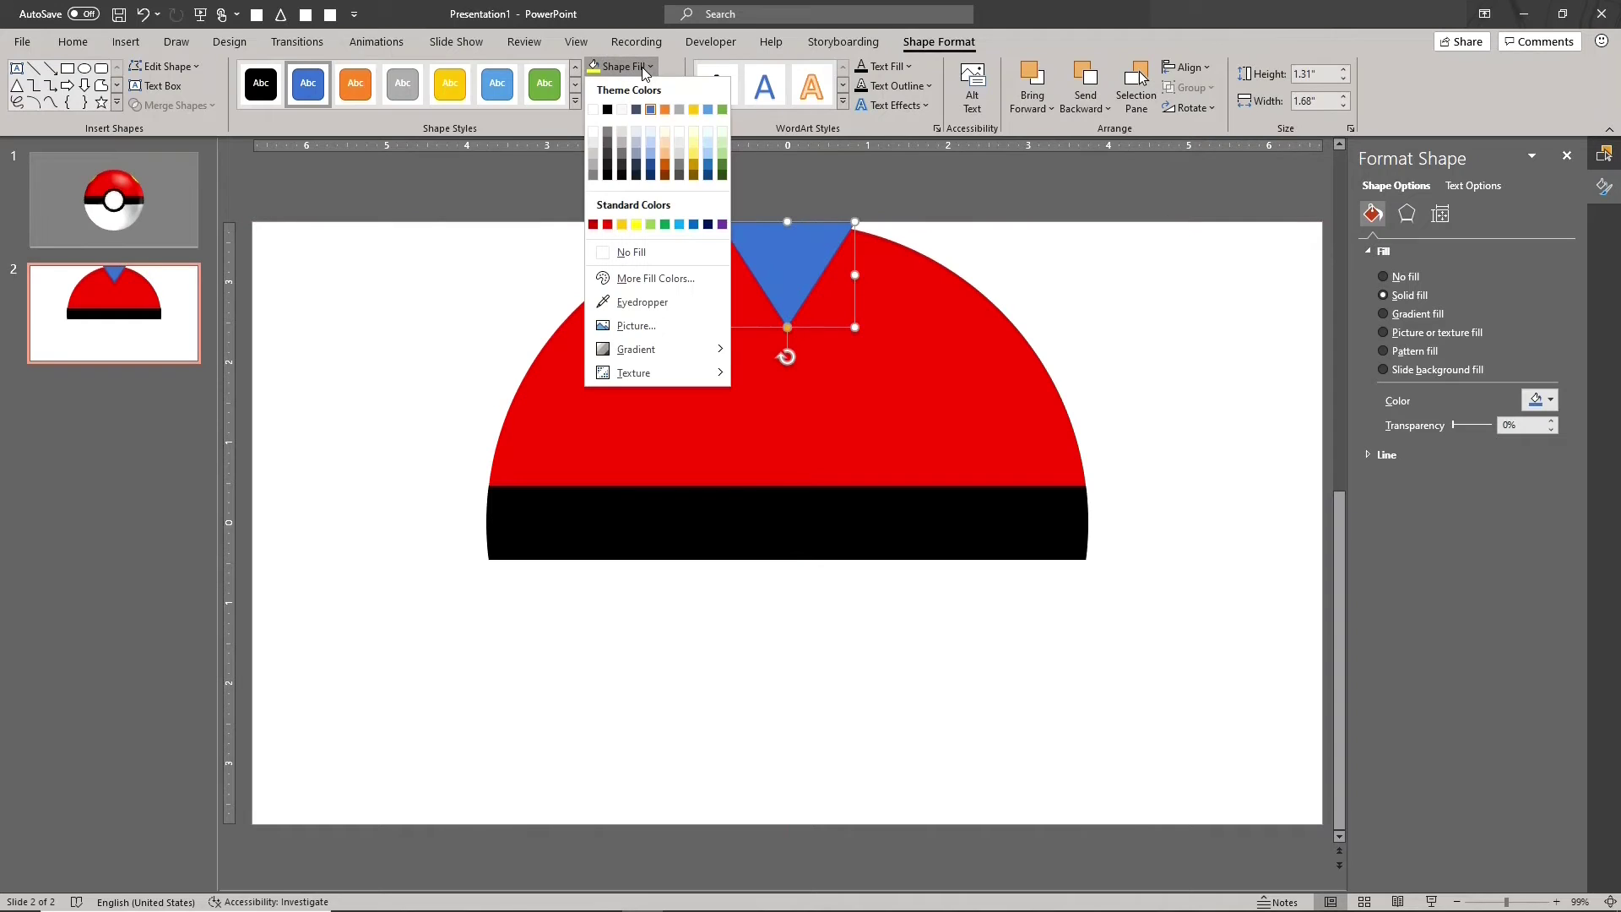
{"action": "left_click", "coordinate": [623, 225]}
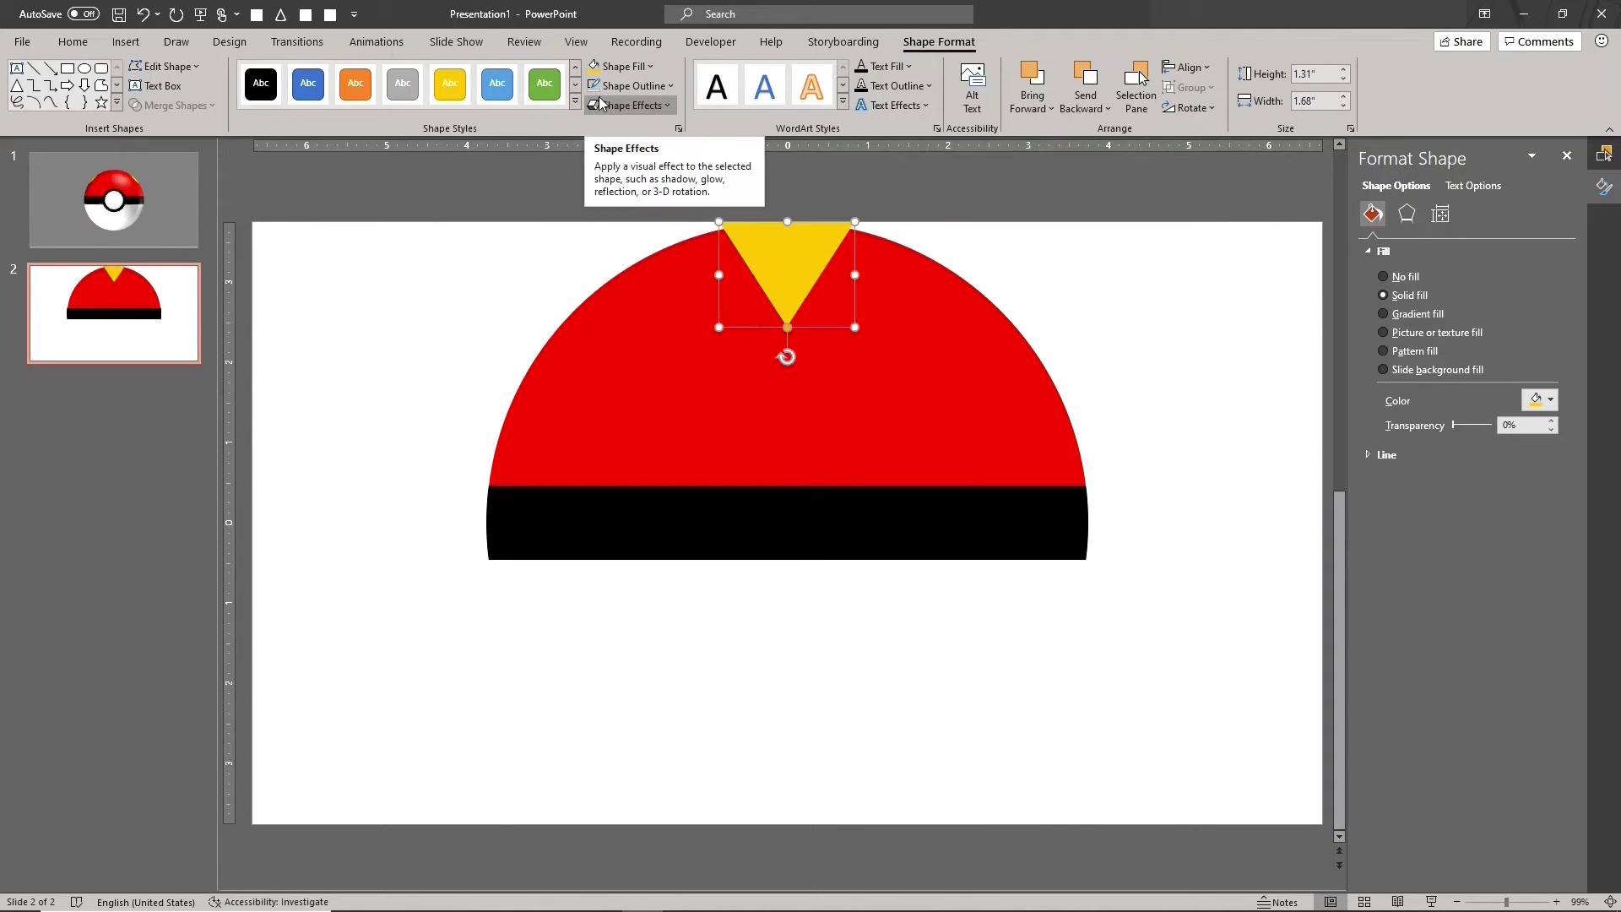
{"action": "key", "text": "Escape"}
{"action": "left_click", "coordinate": [730, 241]}
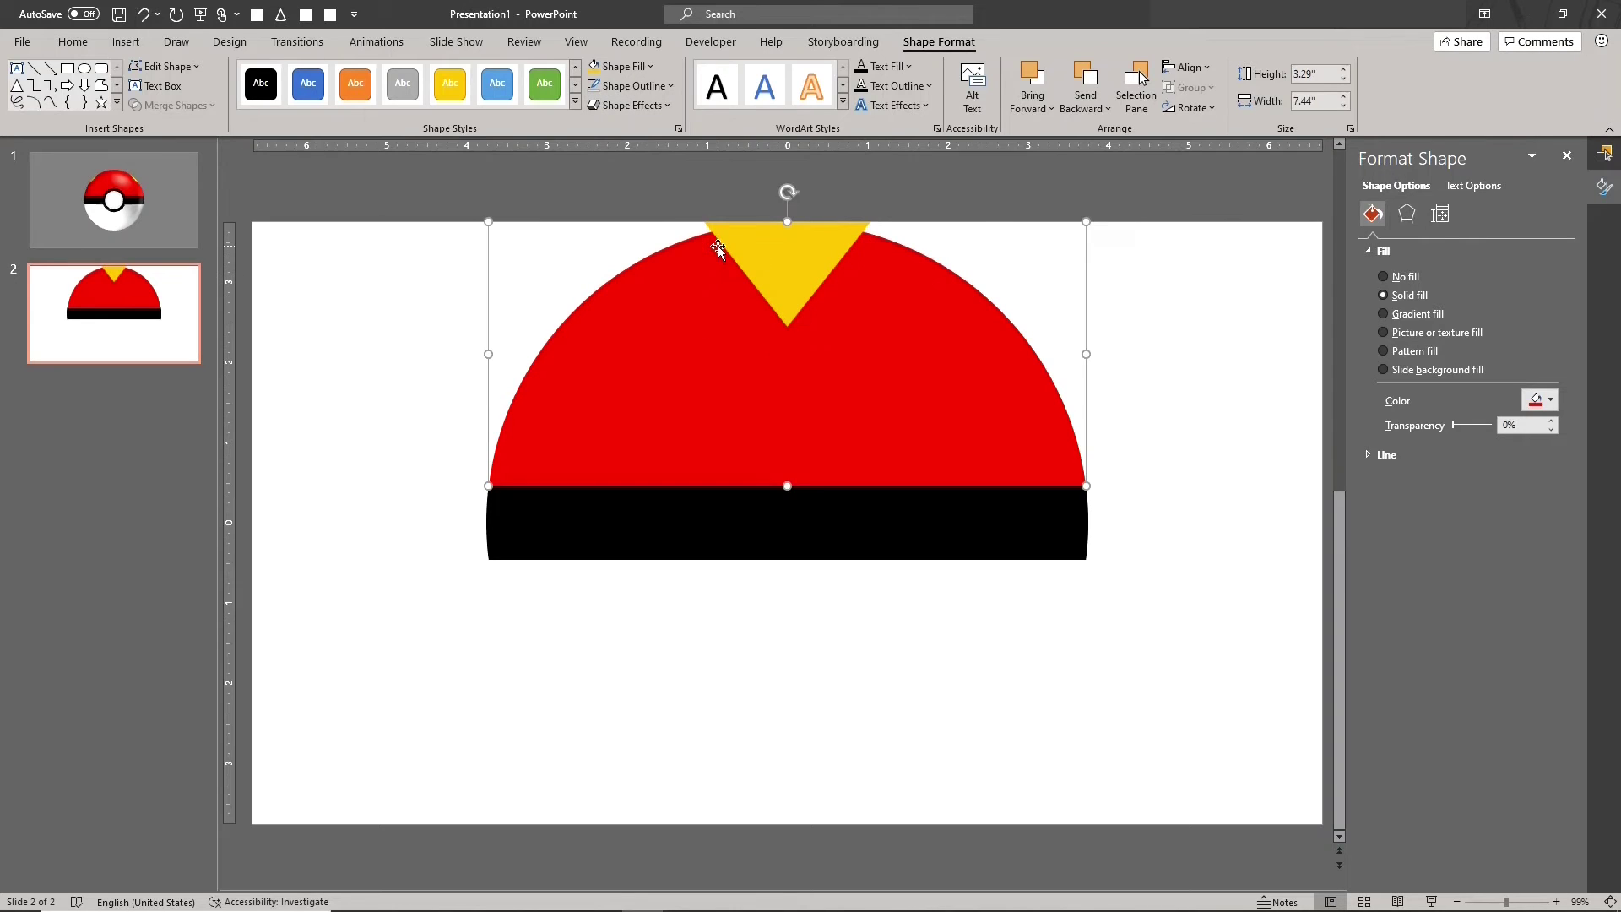
- Duplicate the triangle, set the copy's rotation to 45°, and position it on the upper-right edge of the red segment
{"action": "left_click_drag", "start_coordinate": [731, 244], "coordinate": [1003, 321]}
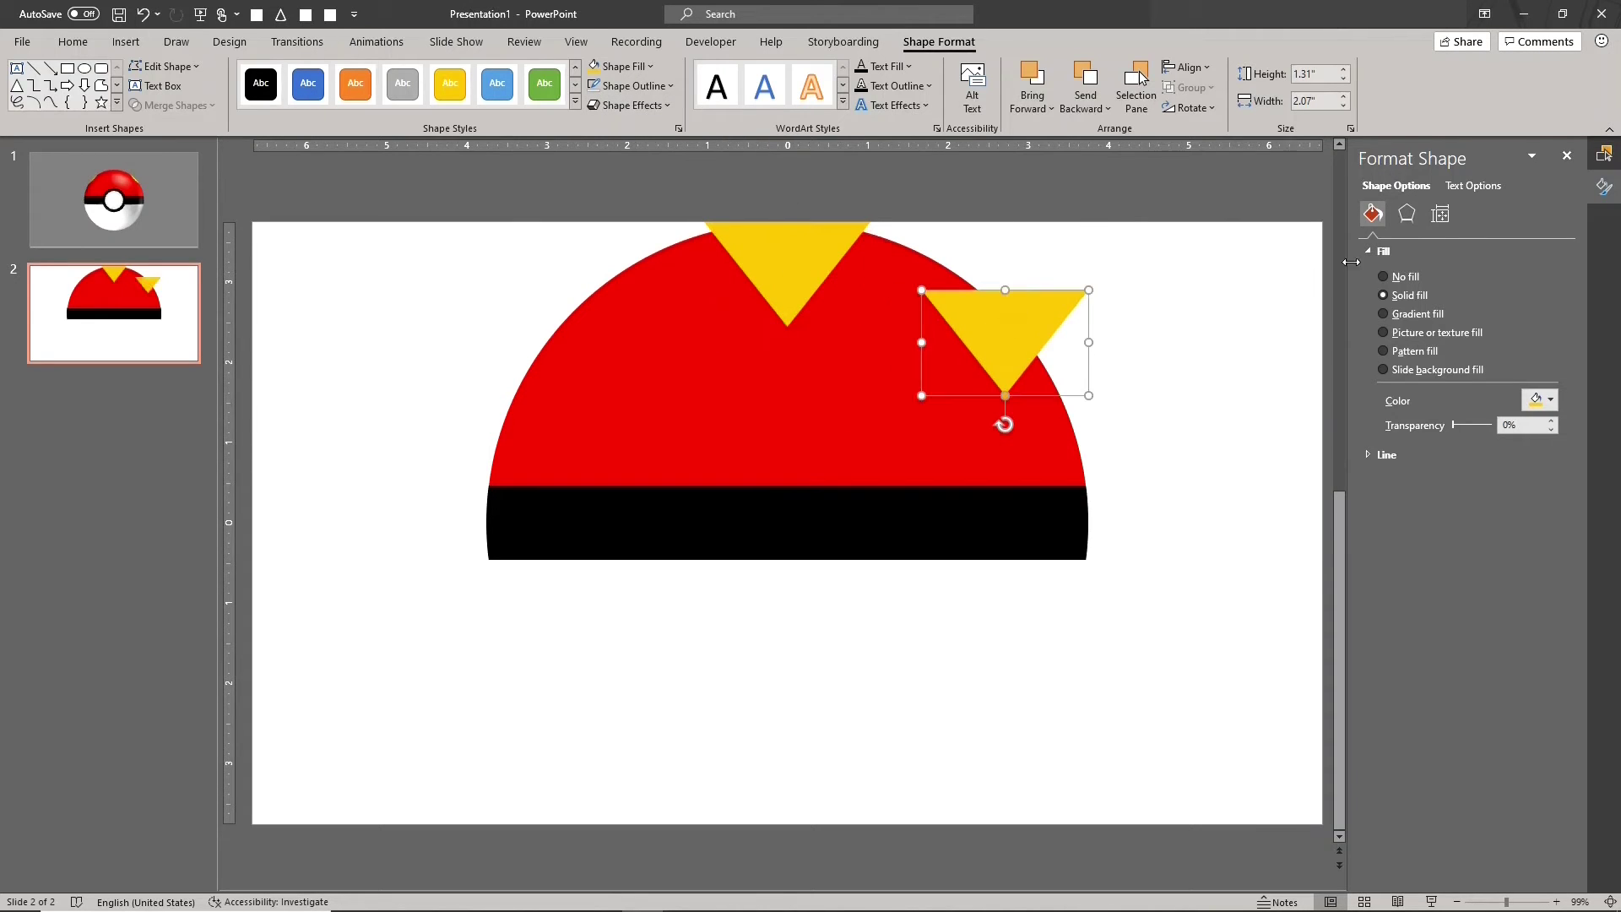
{"action": "left_click", "coordinate": [1440, 217]}
{"action": "left_click", "coordinate": [1368, 252]}
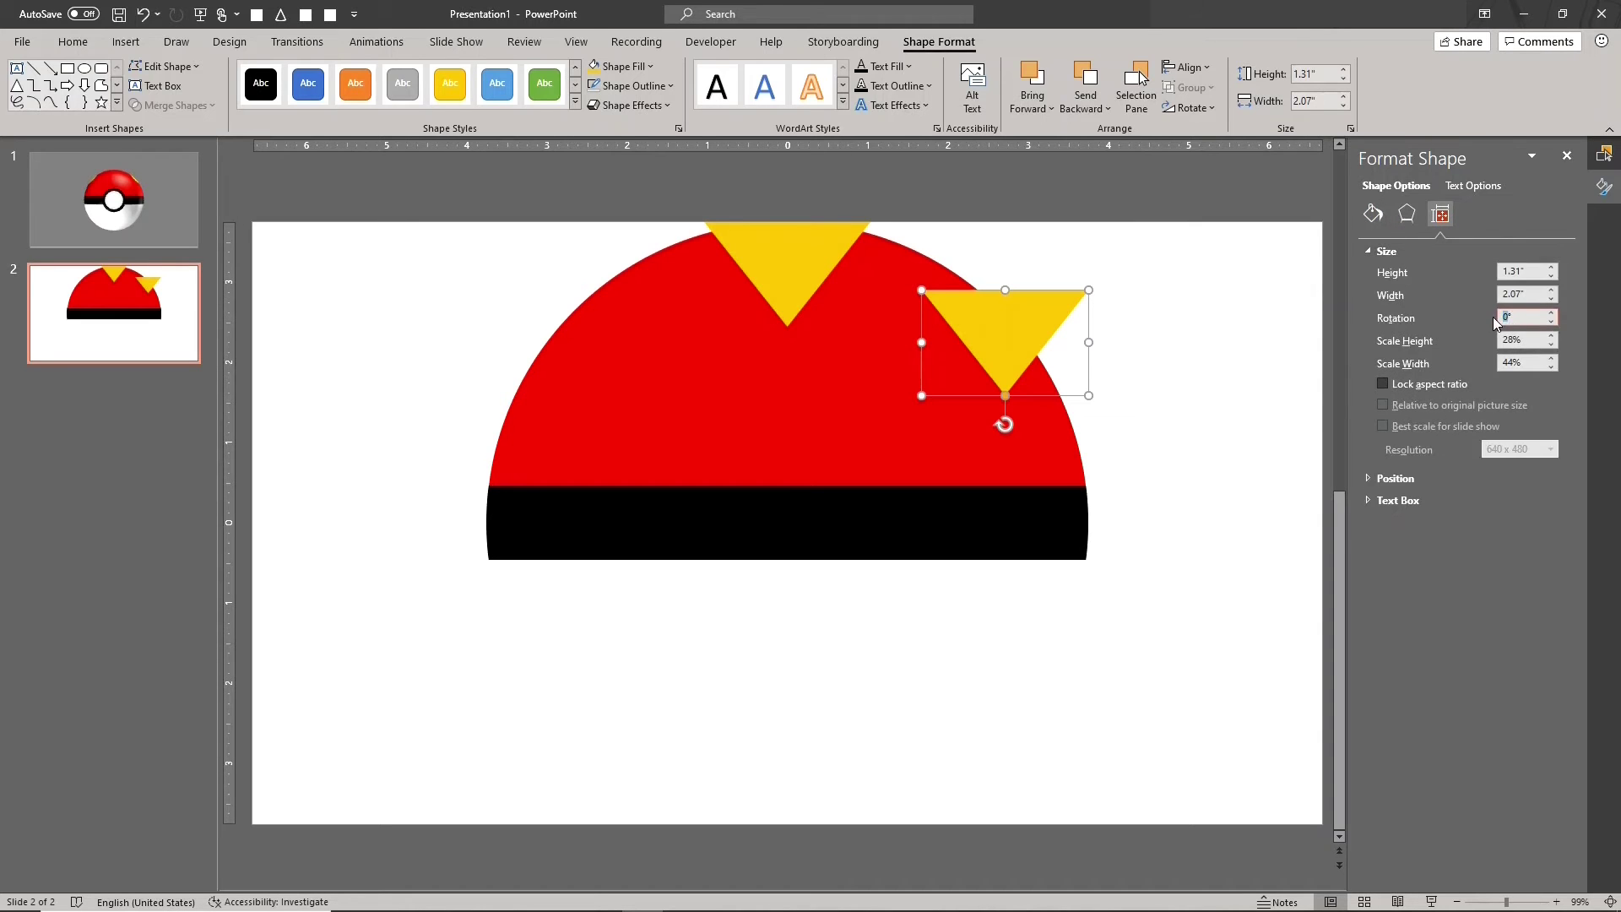
{"action": "type", "text": "45"}
{"action": "key", "text": "Return"}
{"action": "left_click_drag", "start_coordinate": [1037, 327], "coordinate": [1000, 327]}
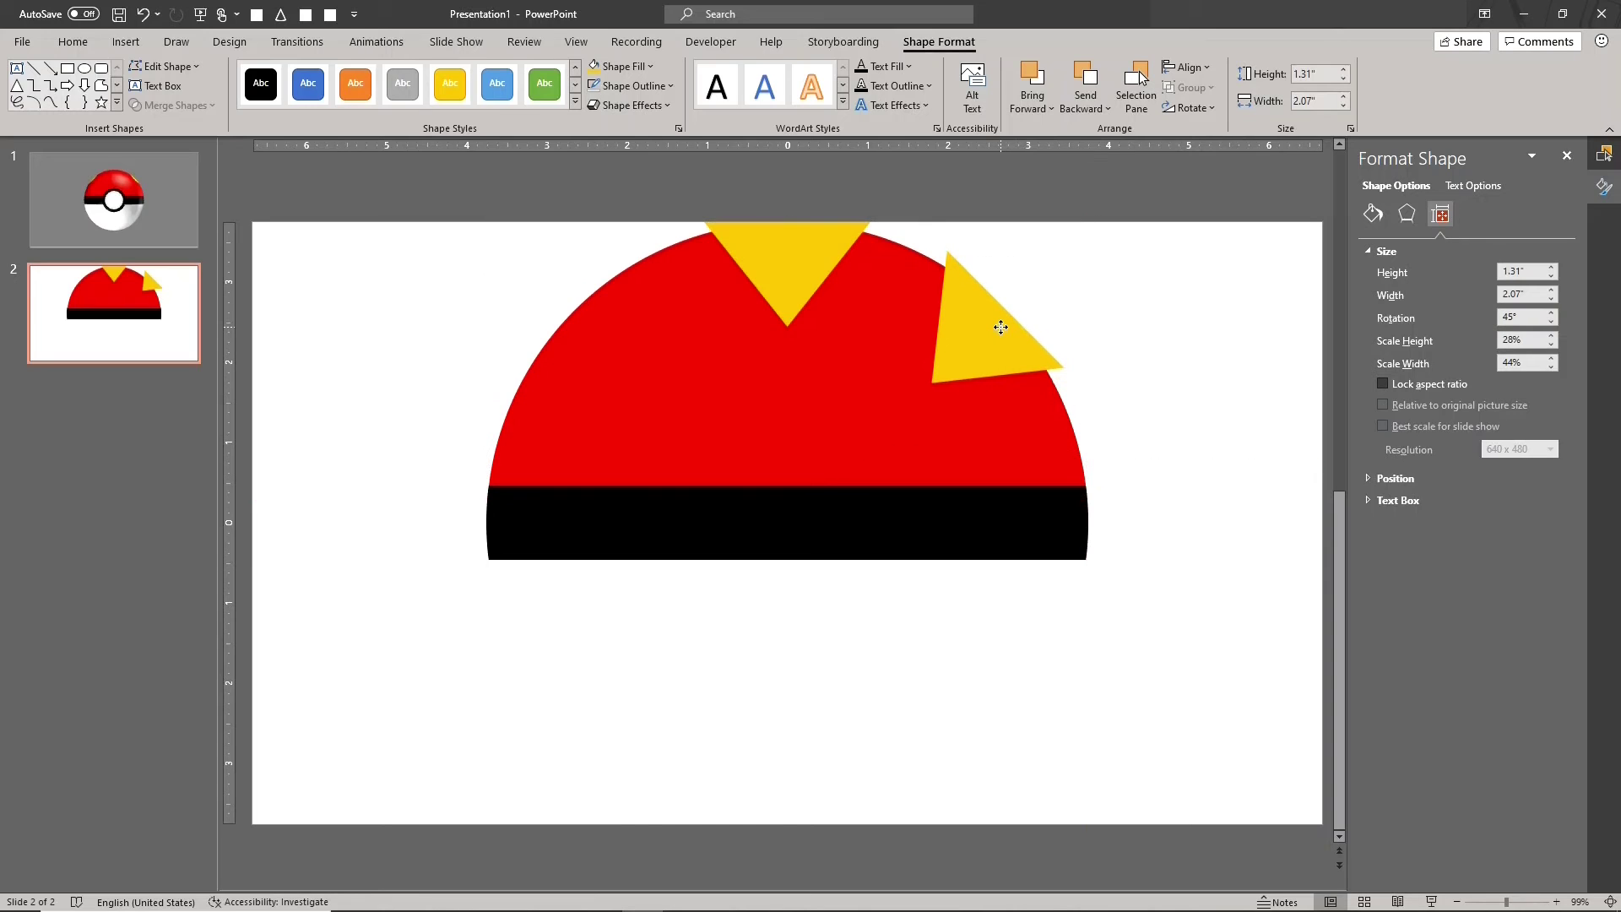
- Duplicate the 45° triangle, flip the copy horizontally, and place it on the upper-left edge of the red segment
{"action": "key", "text": "ctrl+d"}
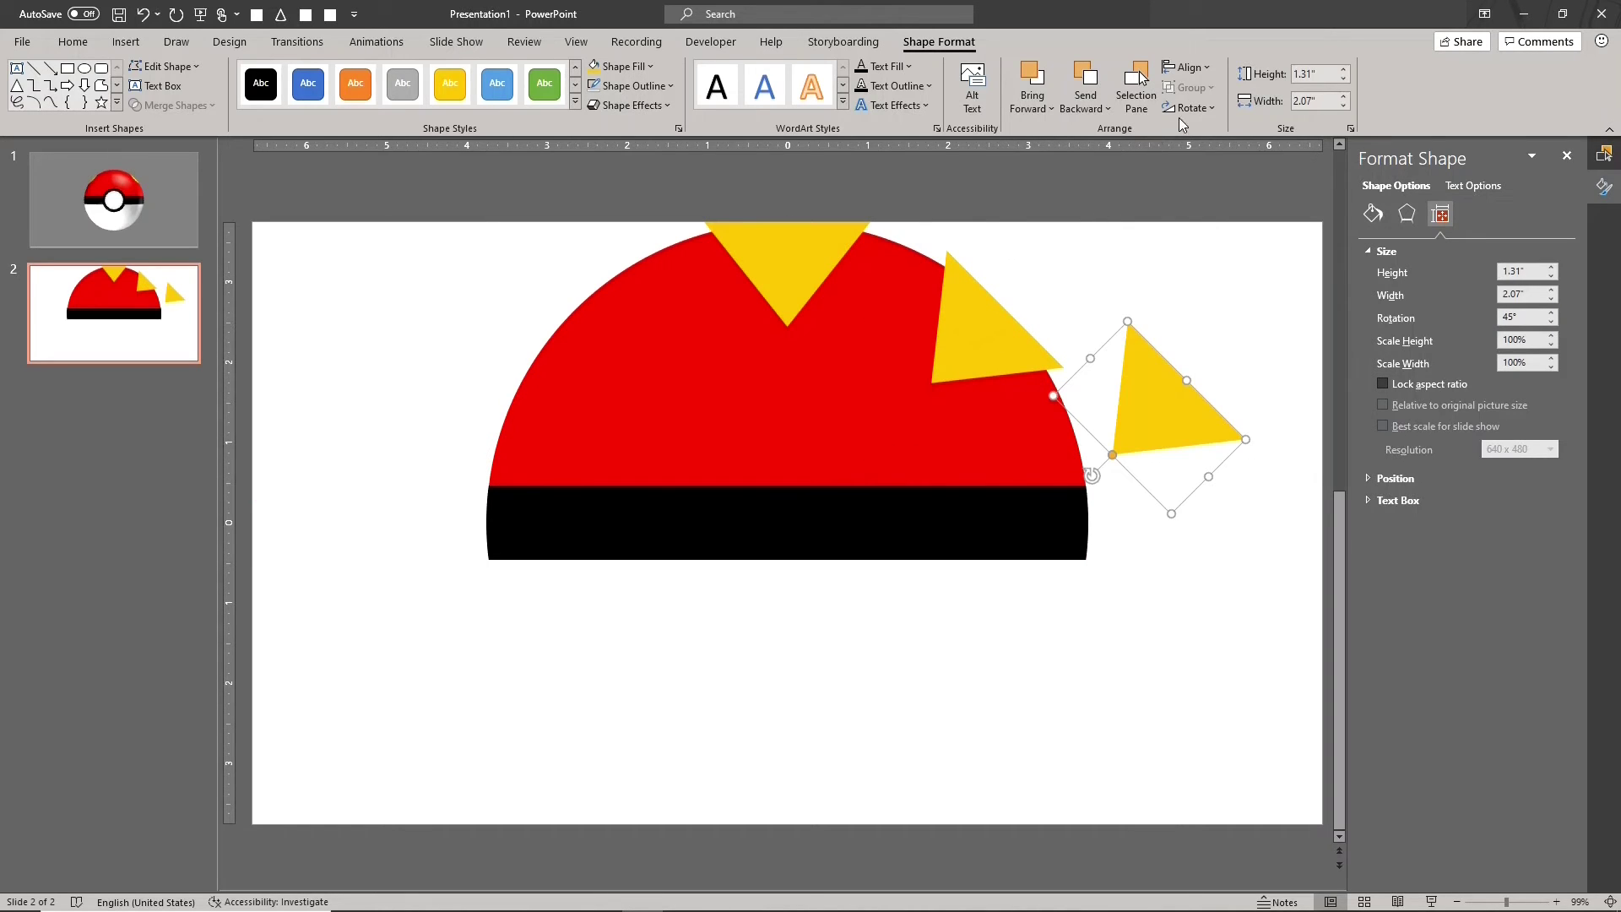
{"action": "left_click", "coordinate": [1190, 109]}
{"action": "left_click", "coordinate": [1224, 202]}
{"action": "left_click_drag", "start_coordinate": [1149, 424], "coordinate": [601, 351]}
- Recolour the upper red segment and the lower white segment of the flat artwork purple
{"action": "left_click", "coordinate": [885, 363]}
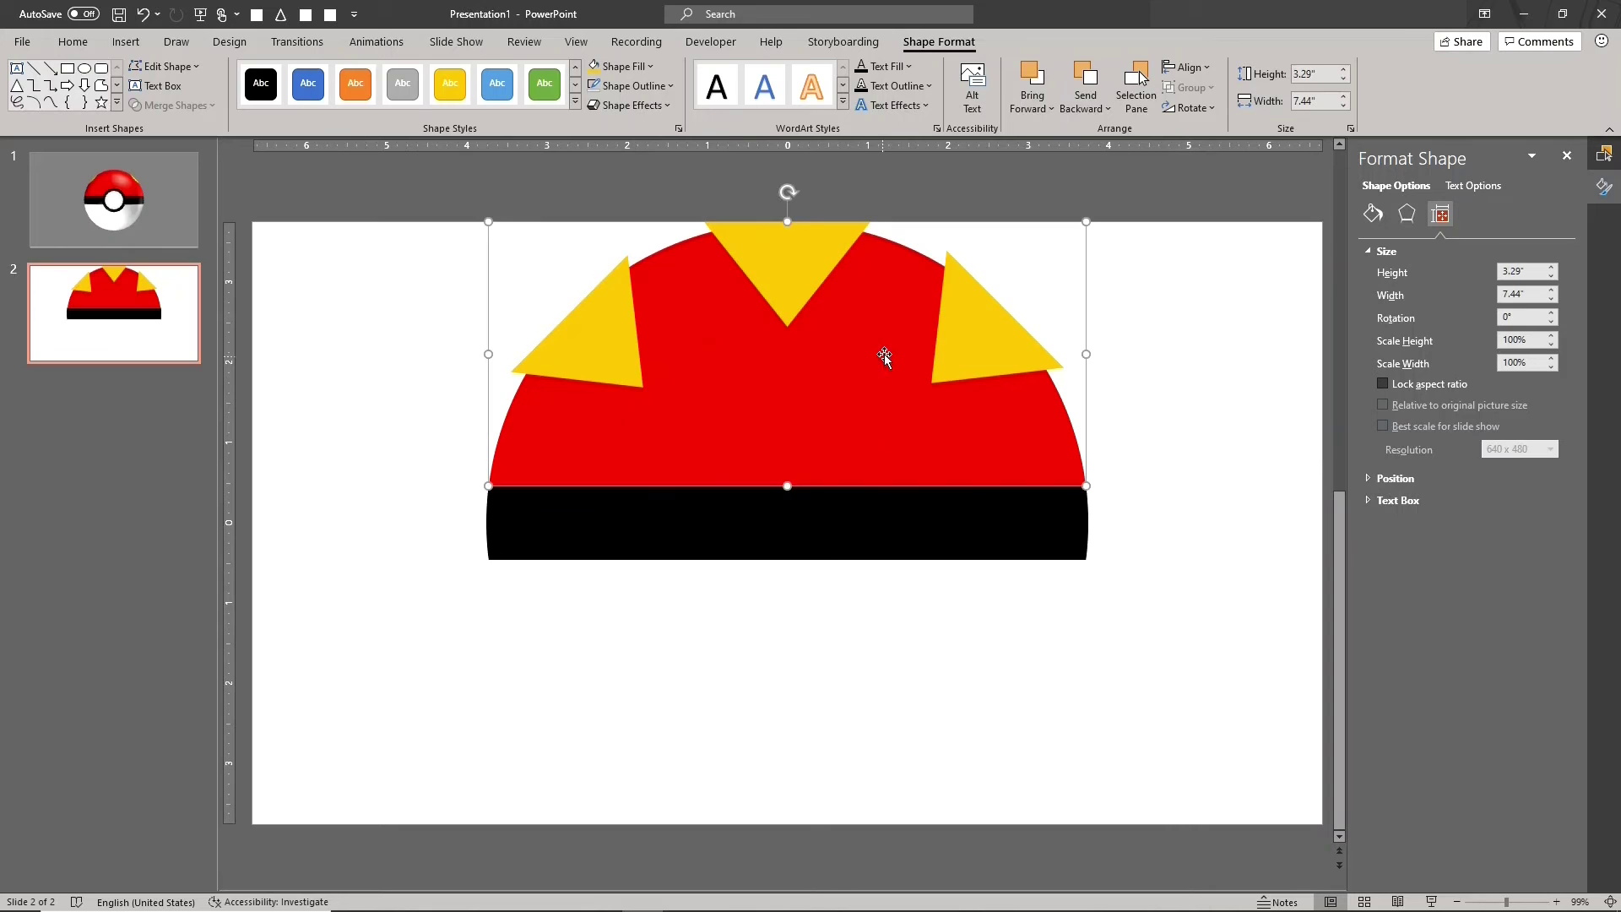
{"action": "left_click", "coordinate": [650, 66]}
{"action": "left_click", "coordinate": [720, 226]}
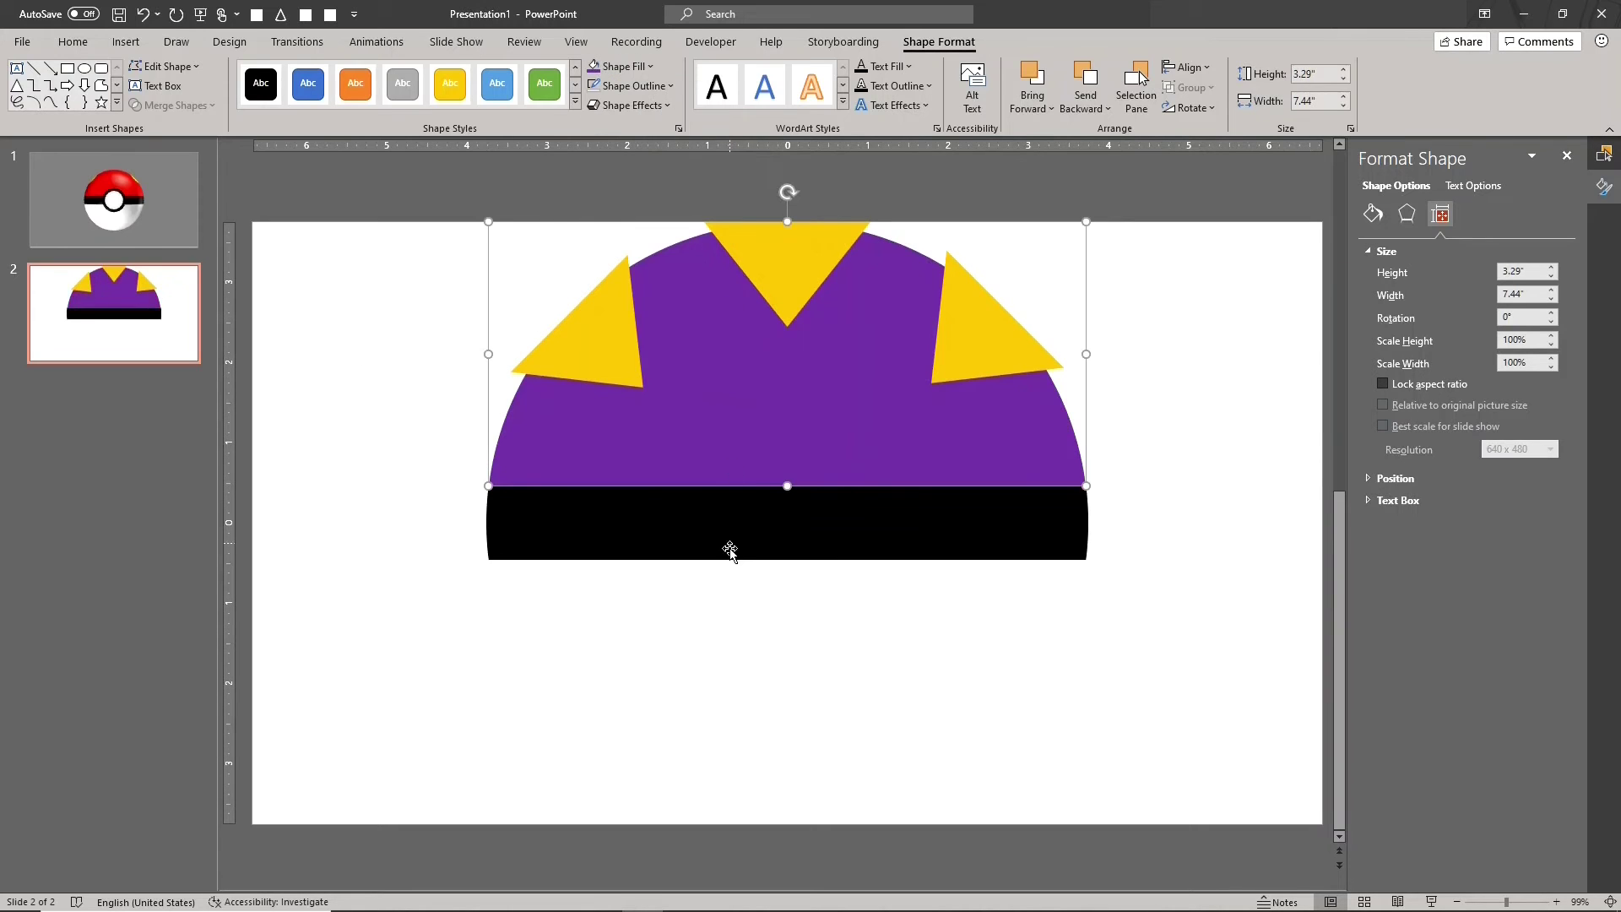
{"action": "left_click", "coordinate": [726, 596]}
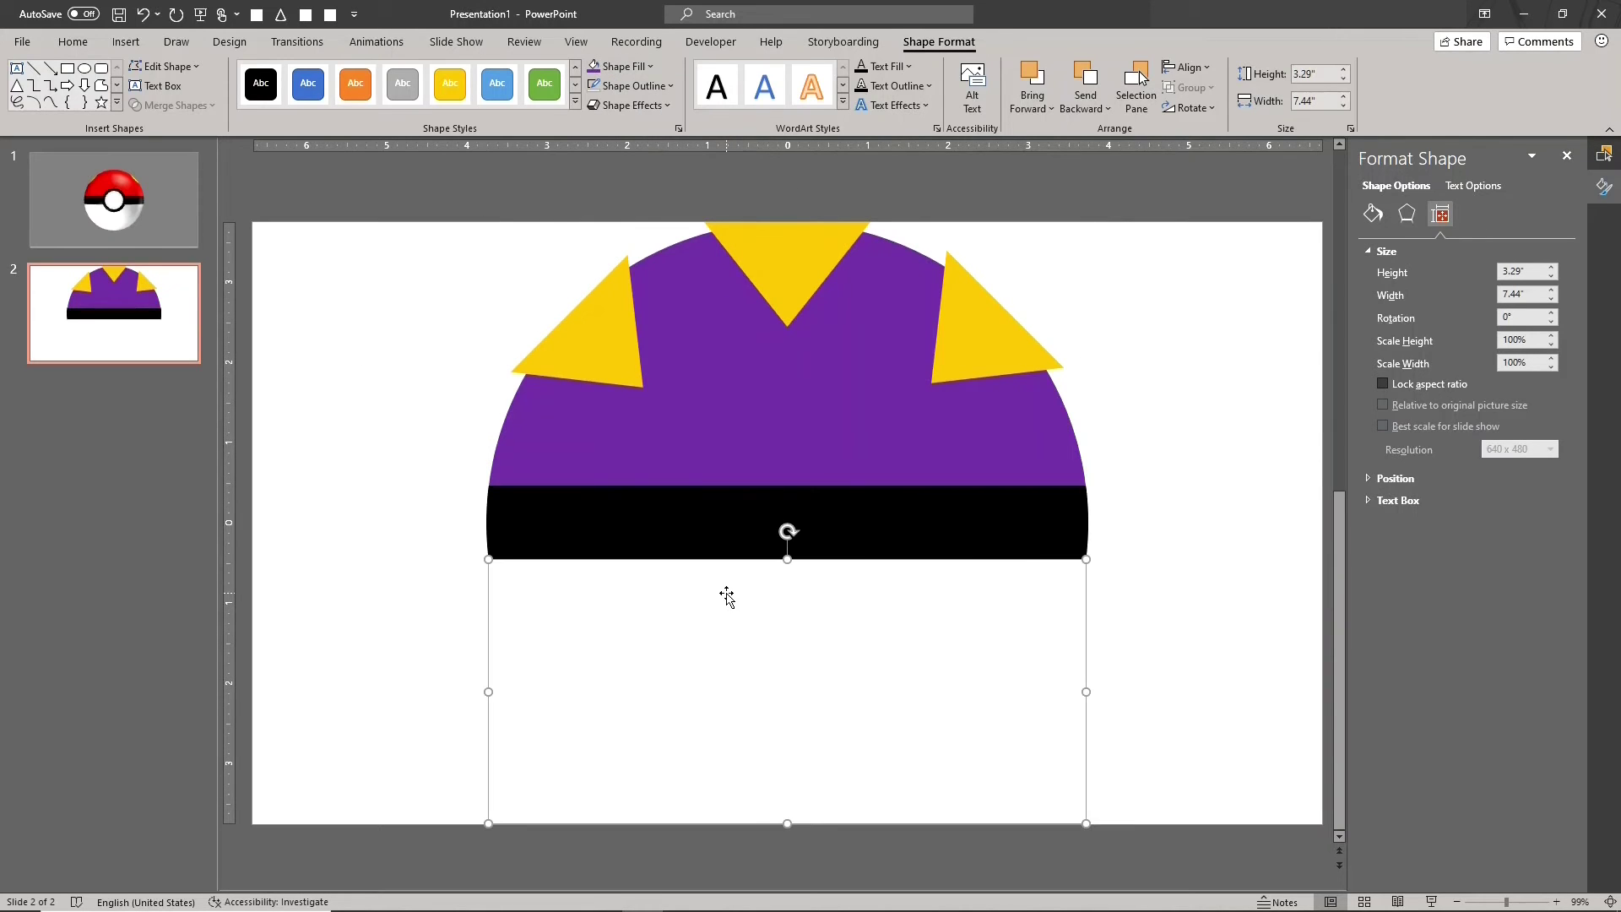
{"action": "left_click", "coordinate": [625, 68]}
{"action": "left_click", "coordinate": [429, 197]}
- Select the three yellow triangles and group them
{"action": "left_click", "coordinate": [759, 297]}
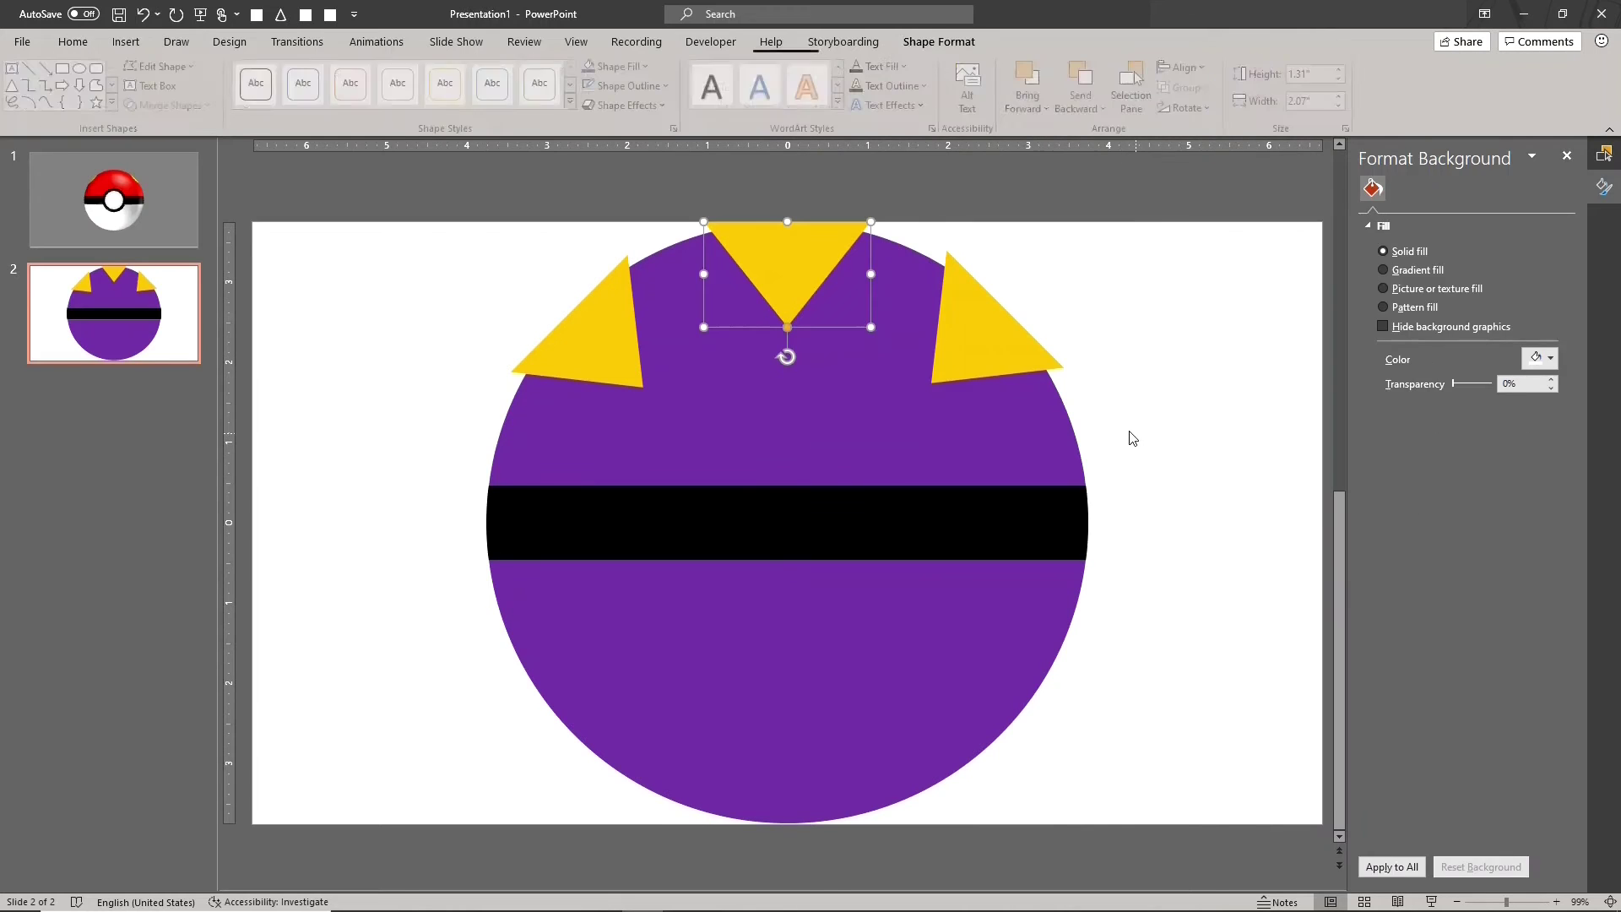
{"action": "left_click", "coordinate": [1117, 457]}
{"action": "key", "text": "Tab"}
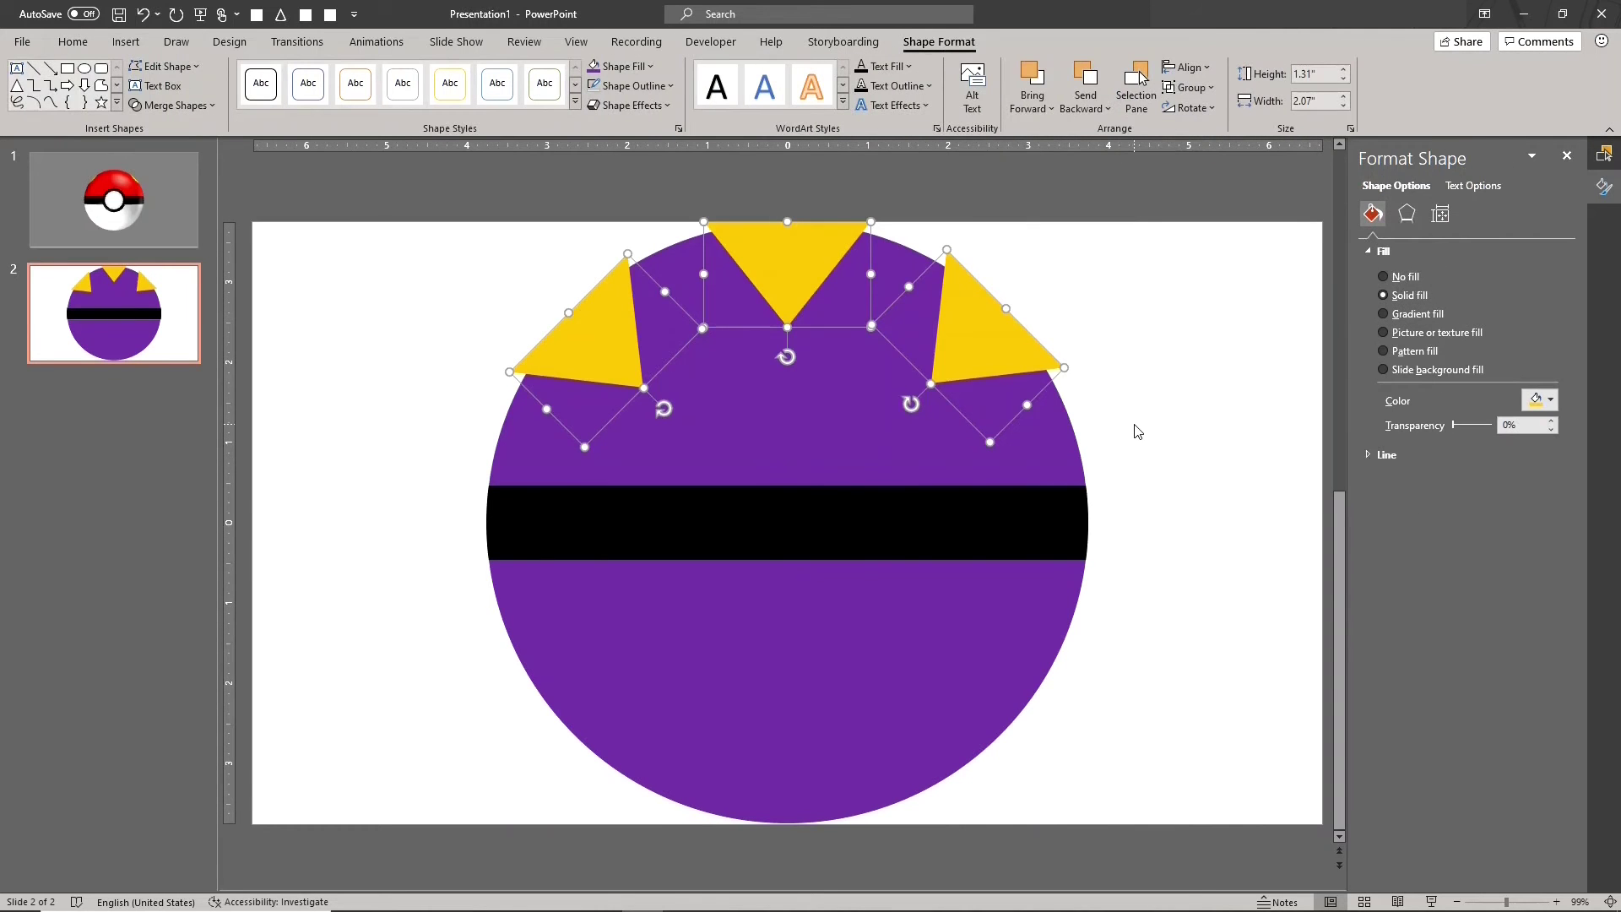
{"action": "key", "text": "Tab"}
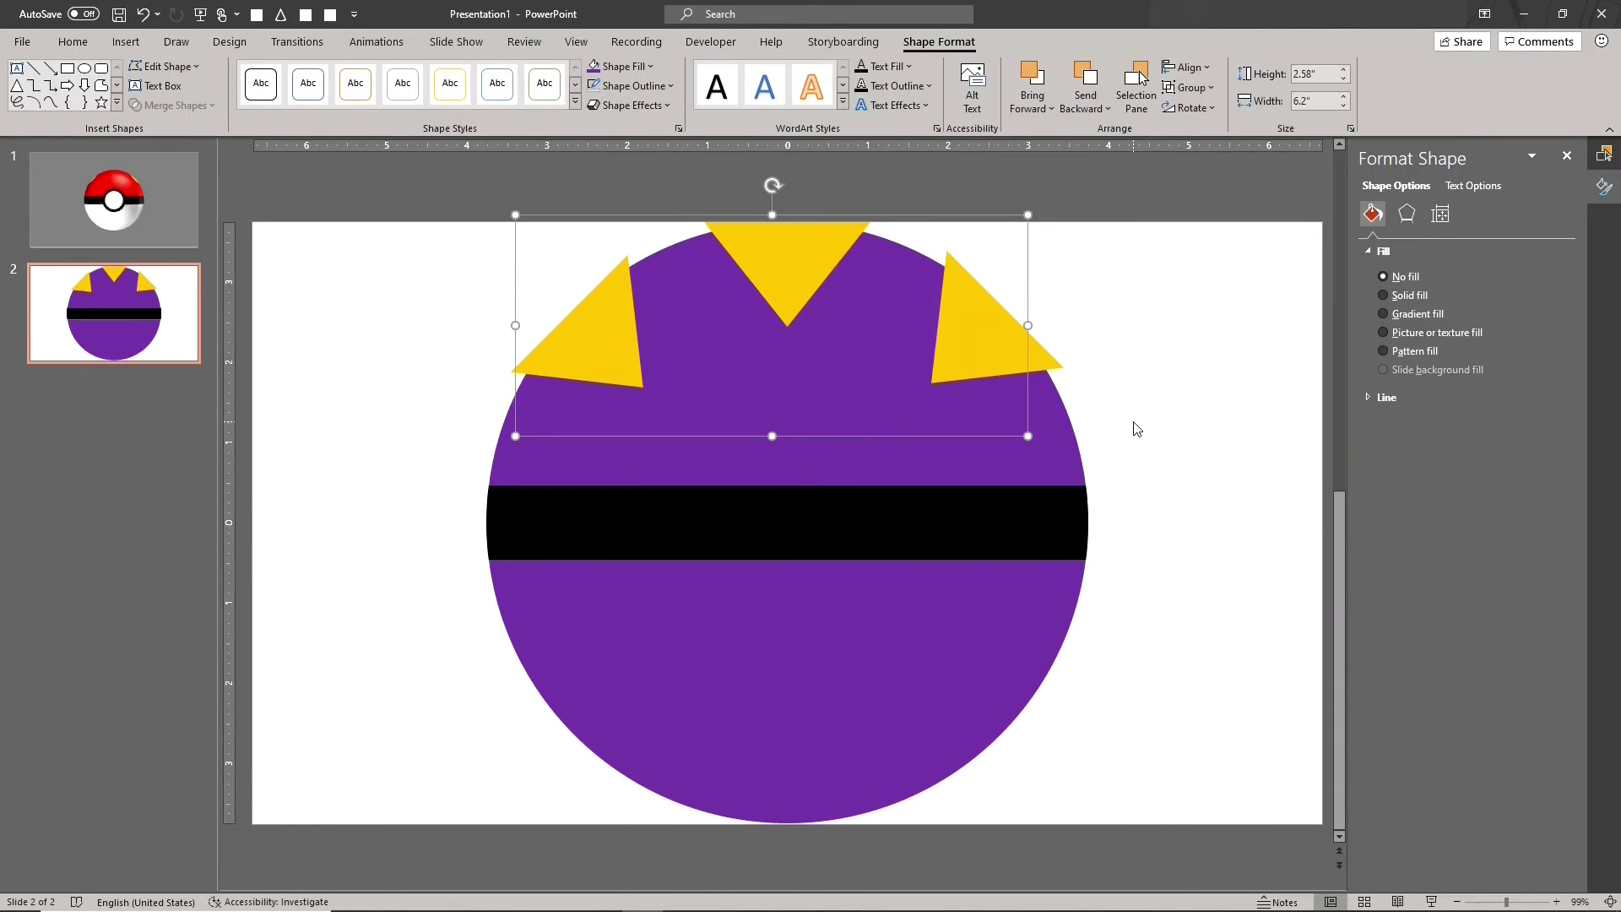
- Flip a duplicate of the triangle group vertically and move it down to mirror the triangles along the circle's bottom edge
{"action": "left_click", "coordinate": [1188, 108]}
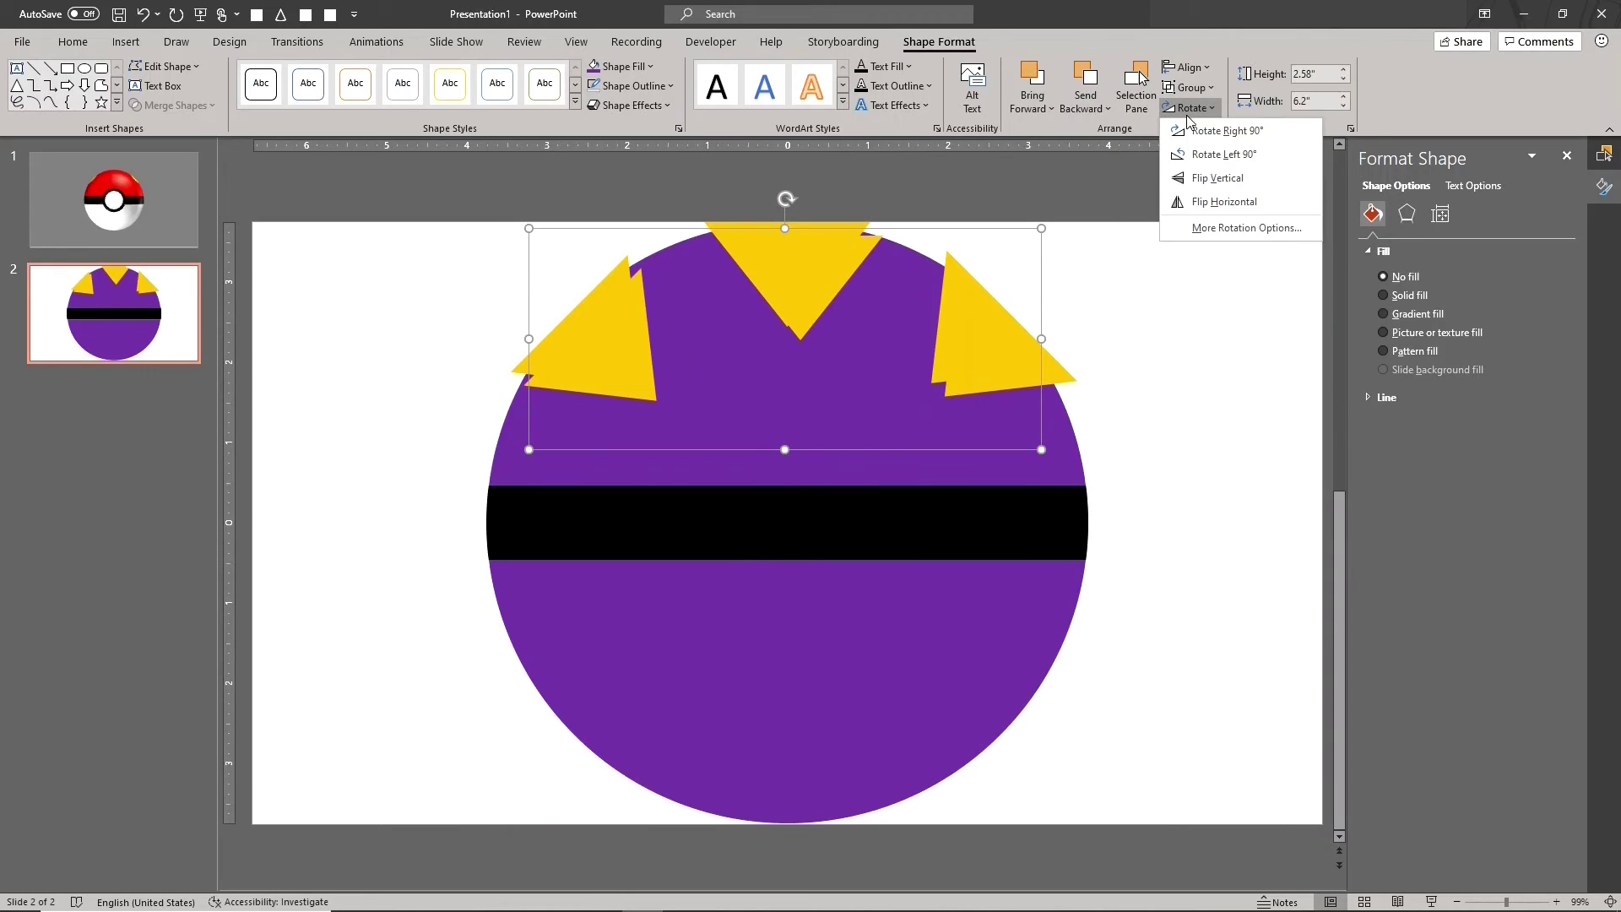
{"action": "left_click", "coordinate": [1216, 178]}
{"action": "left_click_drag", "start_coordinate": [786, 398], "coordinate": [786, 395]}
{"action": "key", "text": "Down"}
{"action": "key", "text": "Down"}
{"action": "key", "text": "Down"}
{"action": "key", "text": "Down"}
{"action": "key", "text": "Down"}
{"action": "key", "text": "Down"}
{"action": "key", "text": "Down"}
{"action": "key", "text": "Down"}
{"action": "key", "text": "Down"}
{"action": "key", "text": "Down"}
{"action": "key", "text": "Down"}
{"action": "key", "text": "Down"}
{"action": "key", "text": "Down"}
{"action": "key", "text": "Down"}
{"action": "key", "text": "Down"}
{"action": "key", "text": "Down"}
{"action": "key", "text": "Down"}
{"action": "key", "text": "Down"}
{"action": "key", "text": "Down"}
{"action": "key", "text": "Down"}
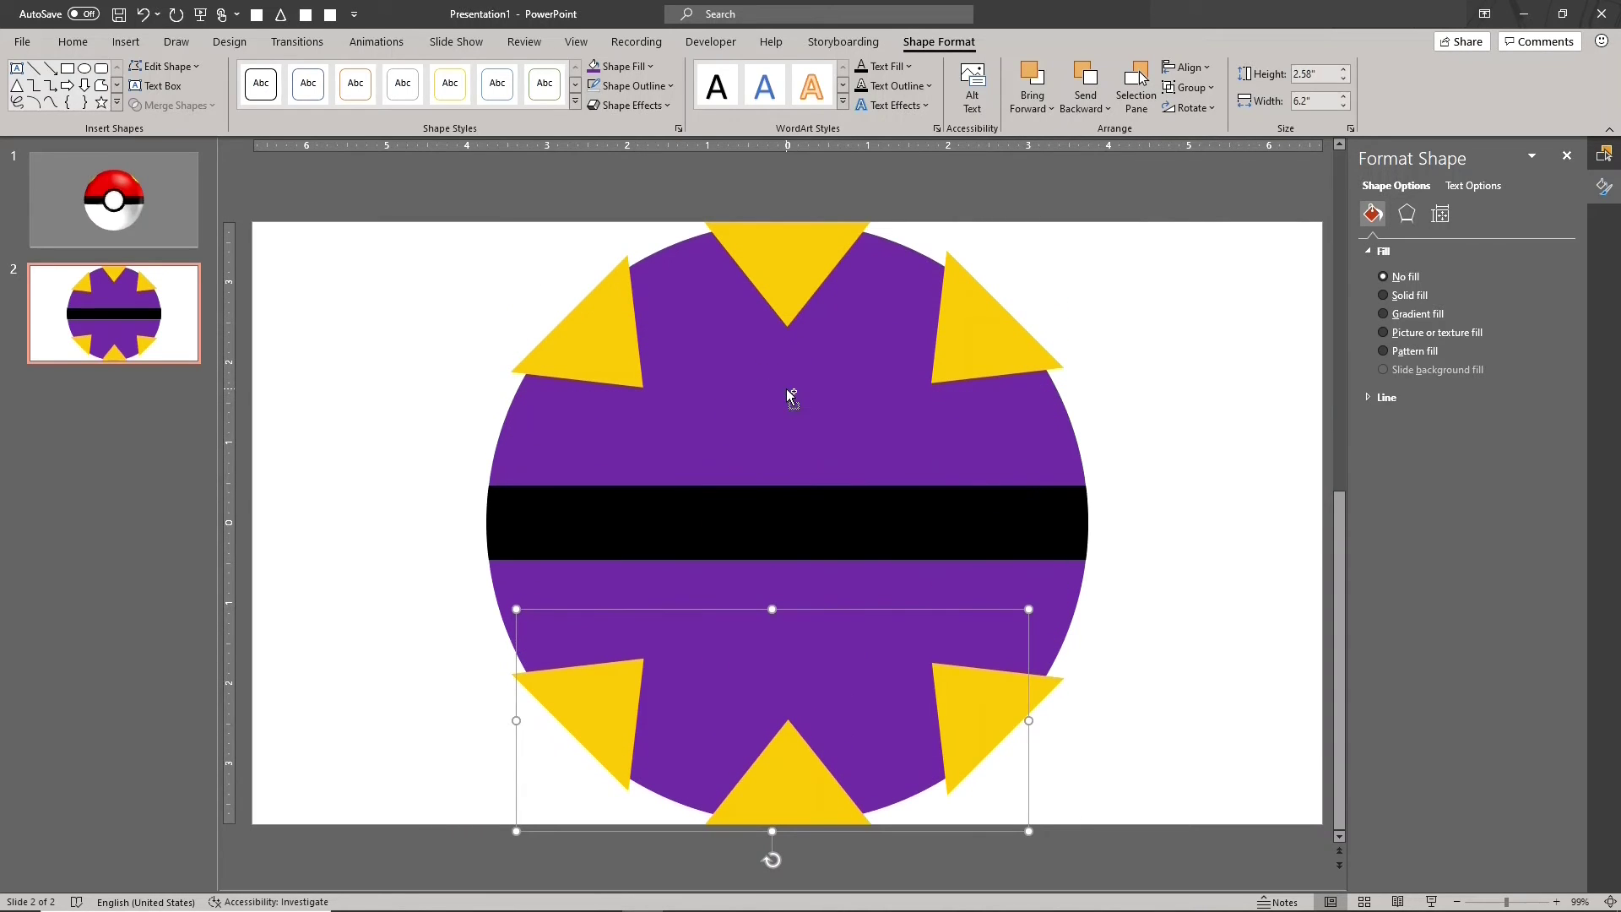
- Copy all the purple artwork on slide 2 and use it from the clipboard as the picture fill of the ball's texture on slide 1
{"action": "key", "text": "ctrl+a"}
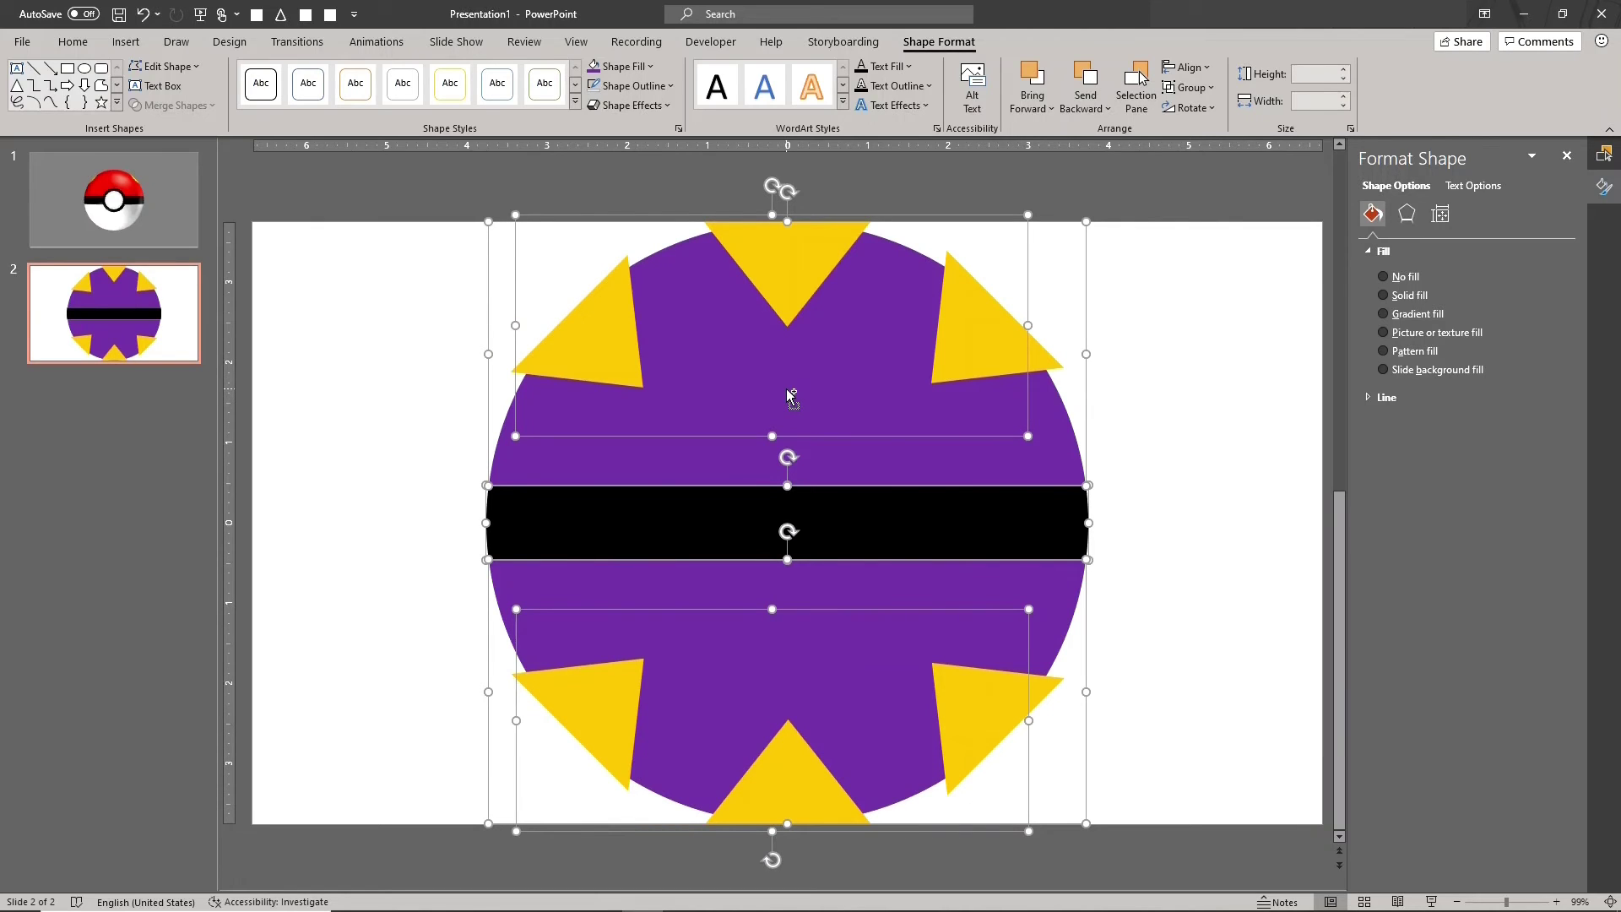
{"action": "key", "text": "ctrl+c"}
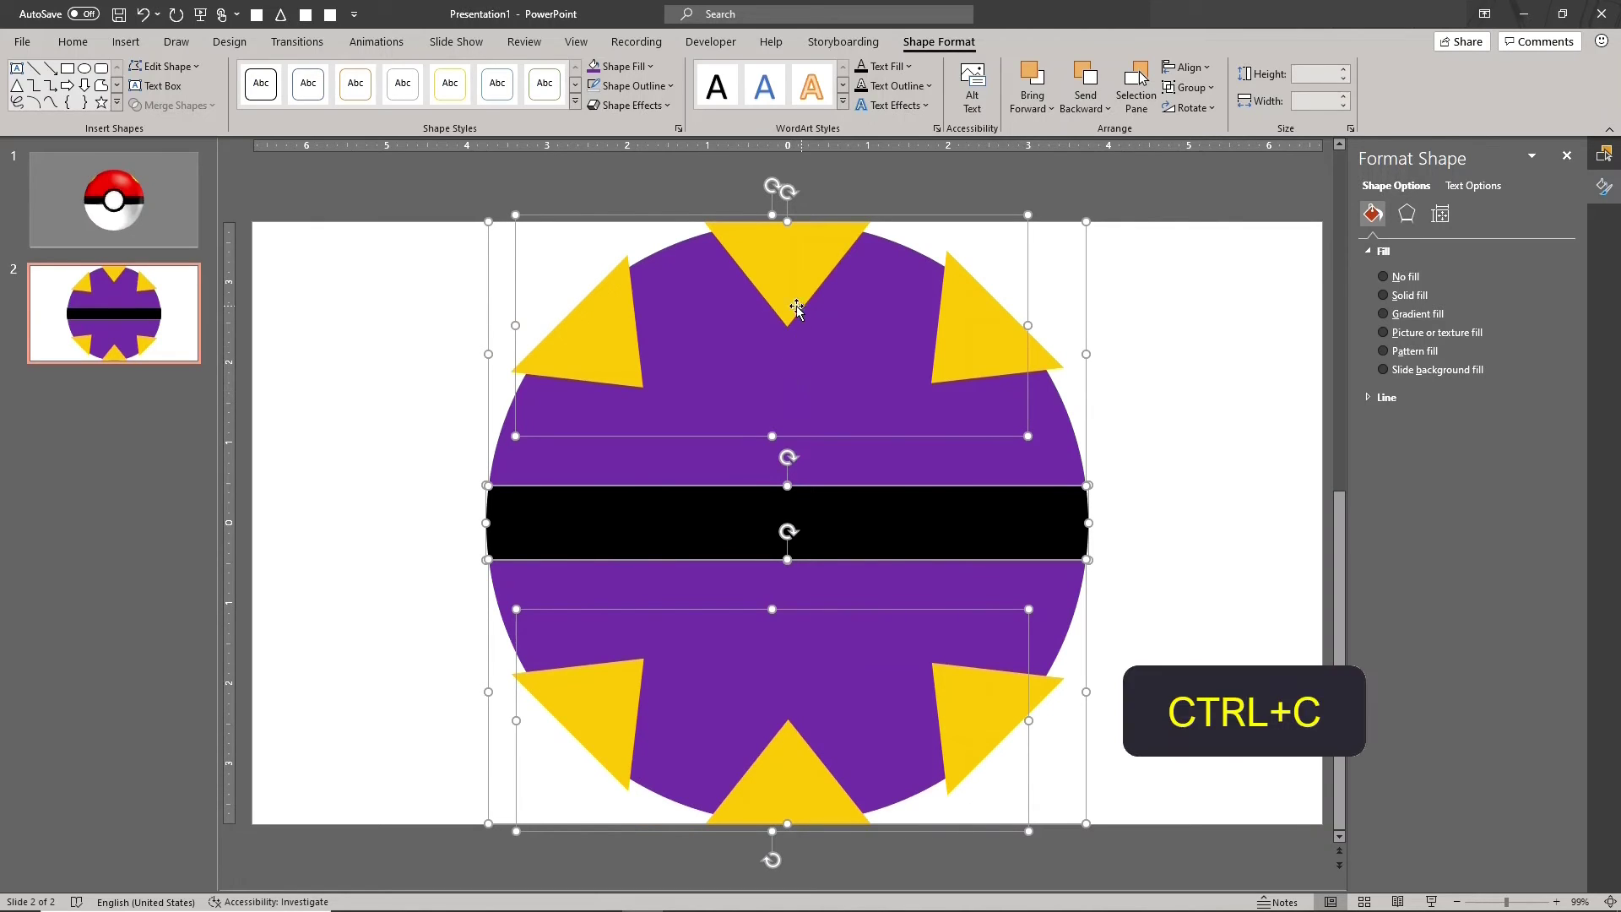
{"action": "left_click", "coordinate": [154, 194]}
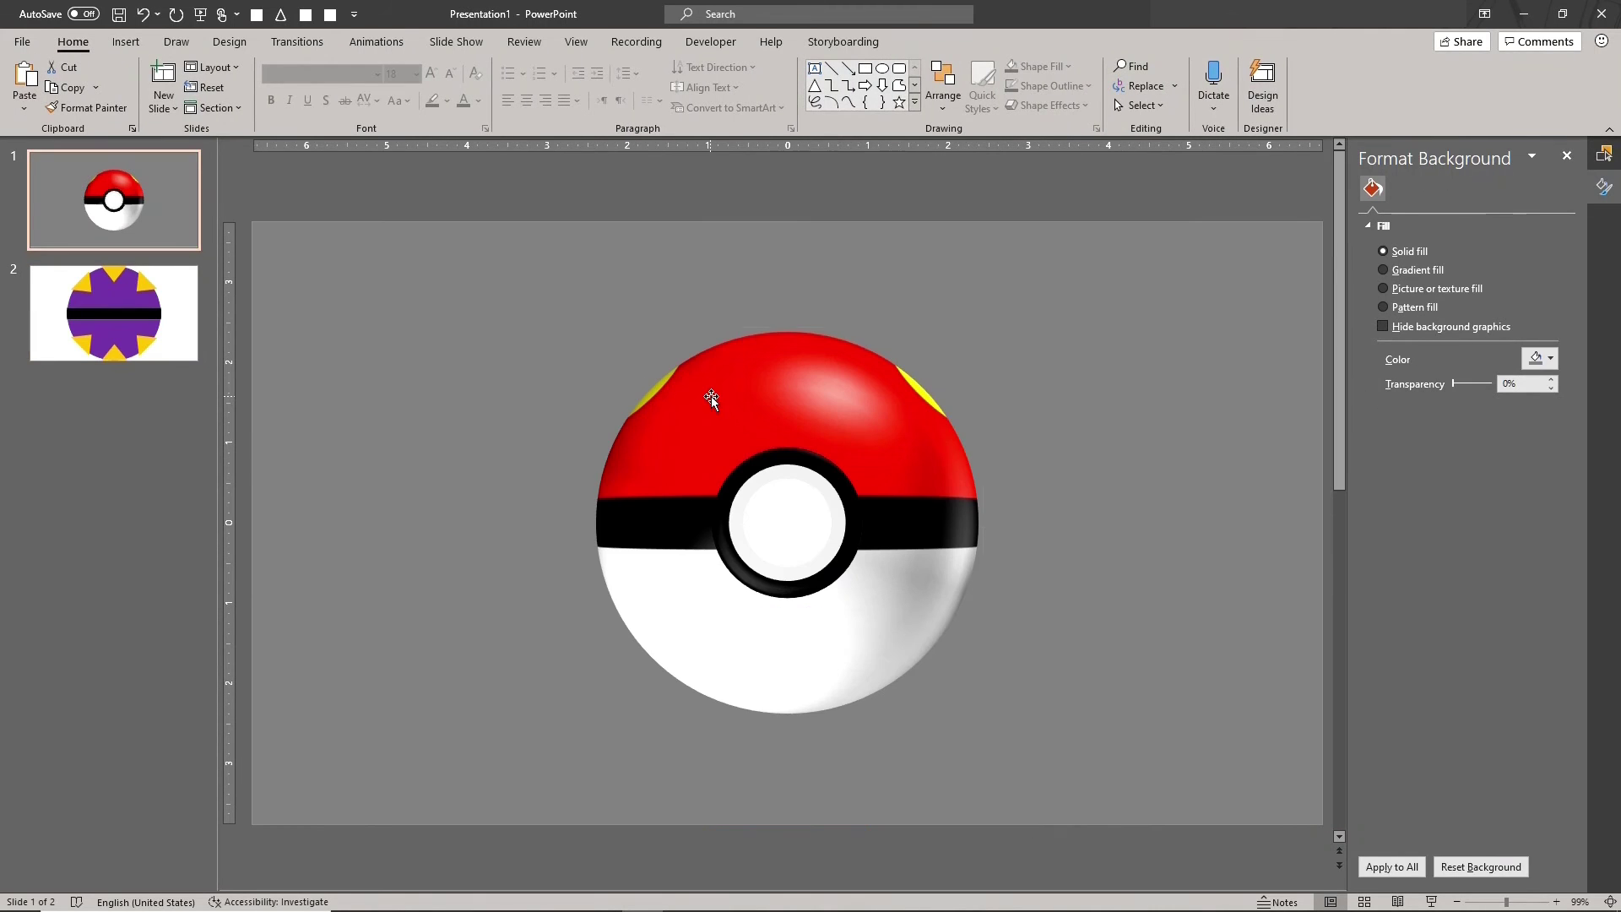
{"action": "left_click", "coordinate": [711, 397]}
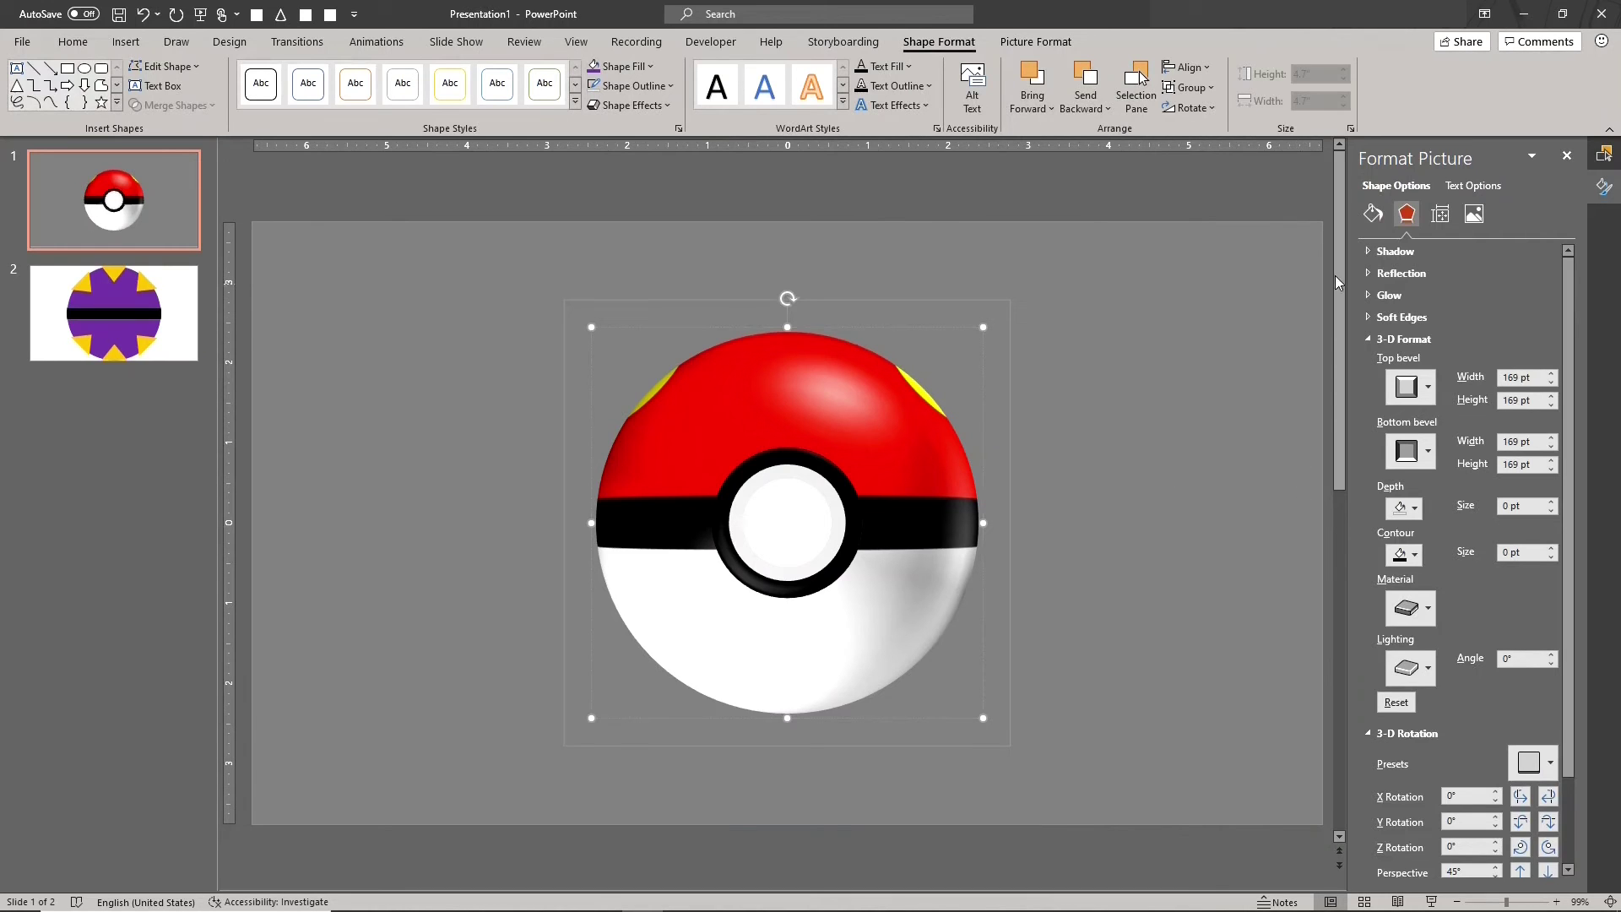
{"action": "left_click", "coordinate": [1373, 213]}
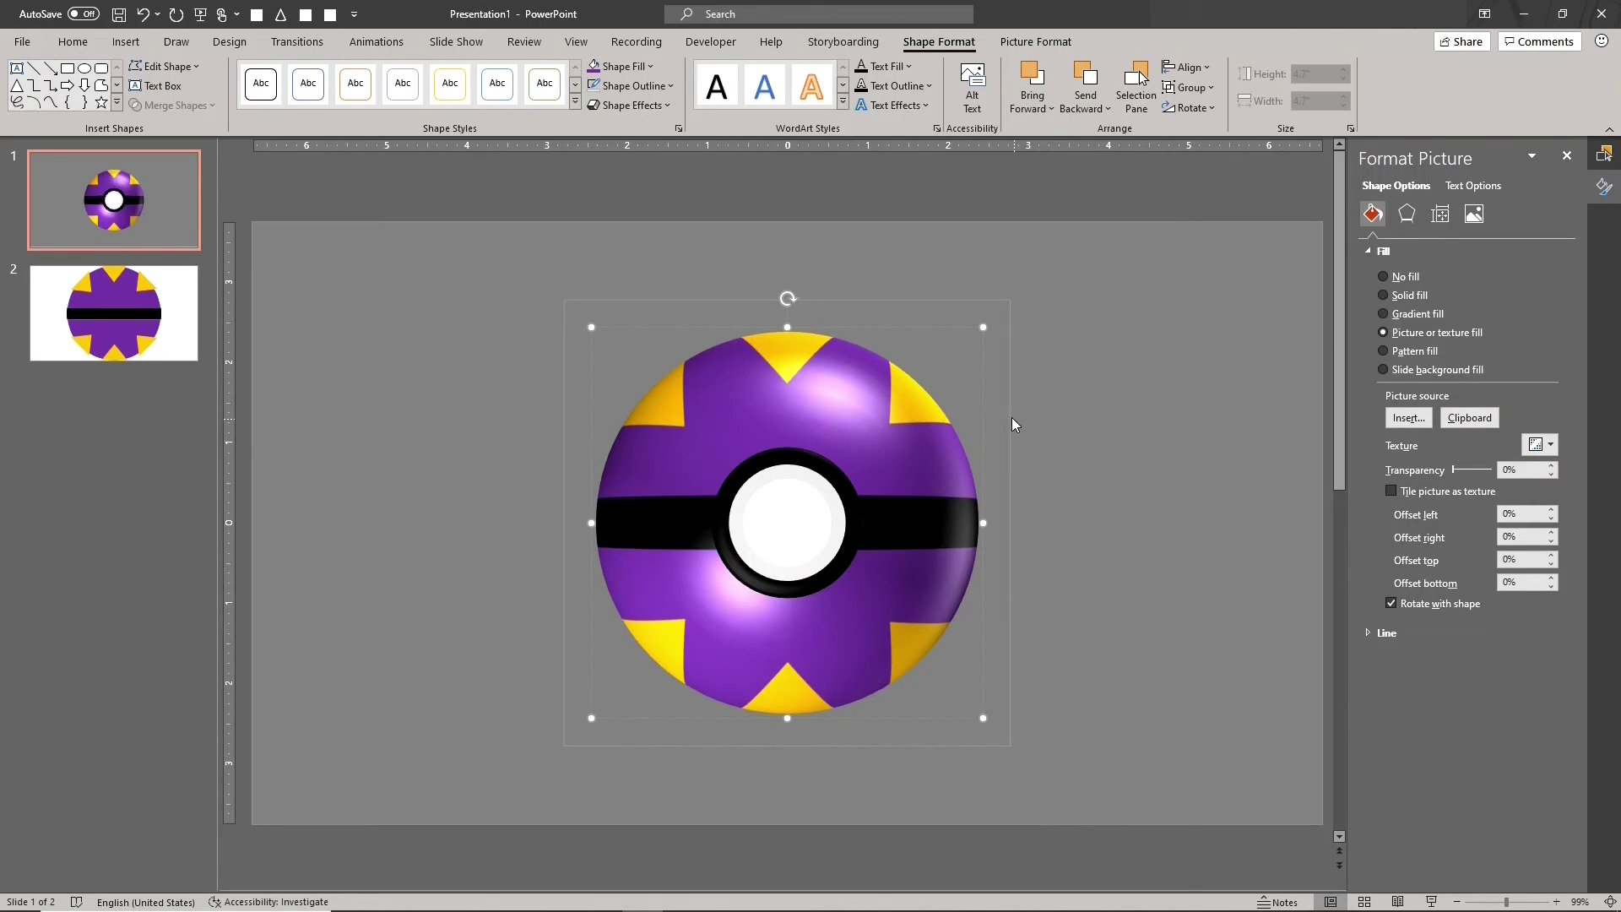
- Rotate the whole ball group in 3-D to about X 35.2°, Y 29.8° and Z 4.3°
{"action": "left_click", "coordinate": [986, 302]}
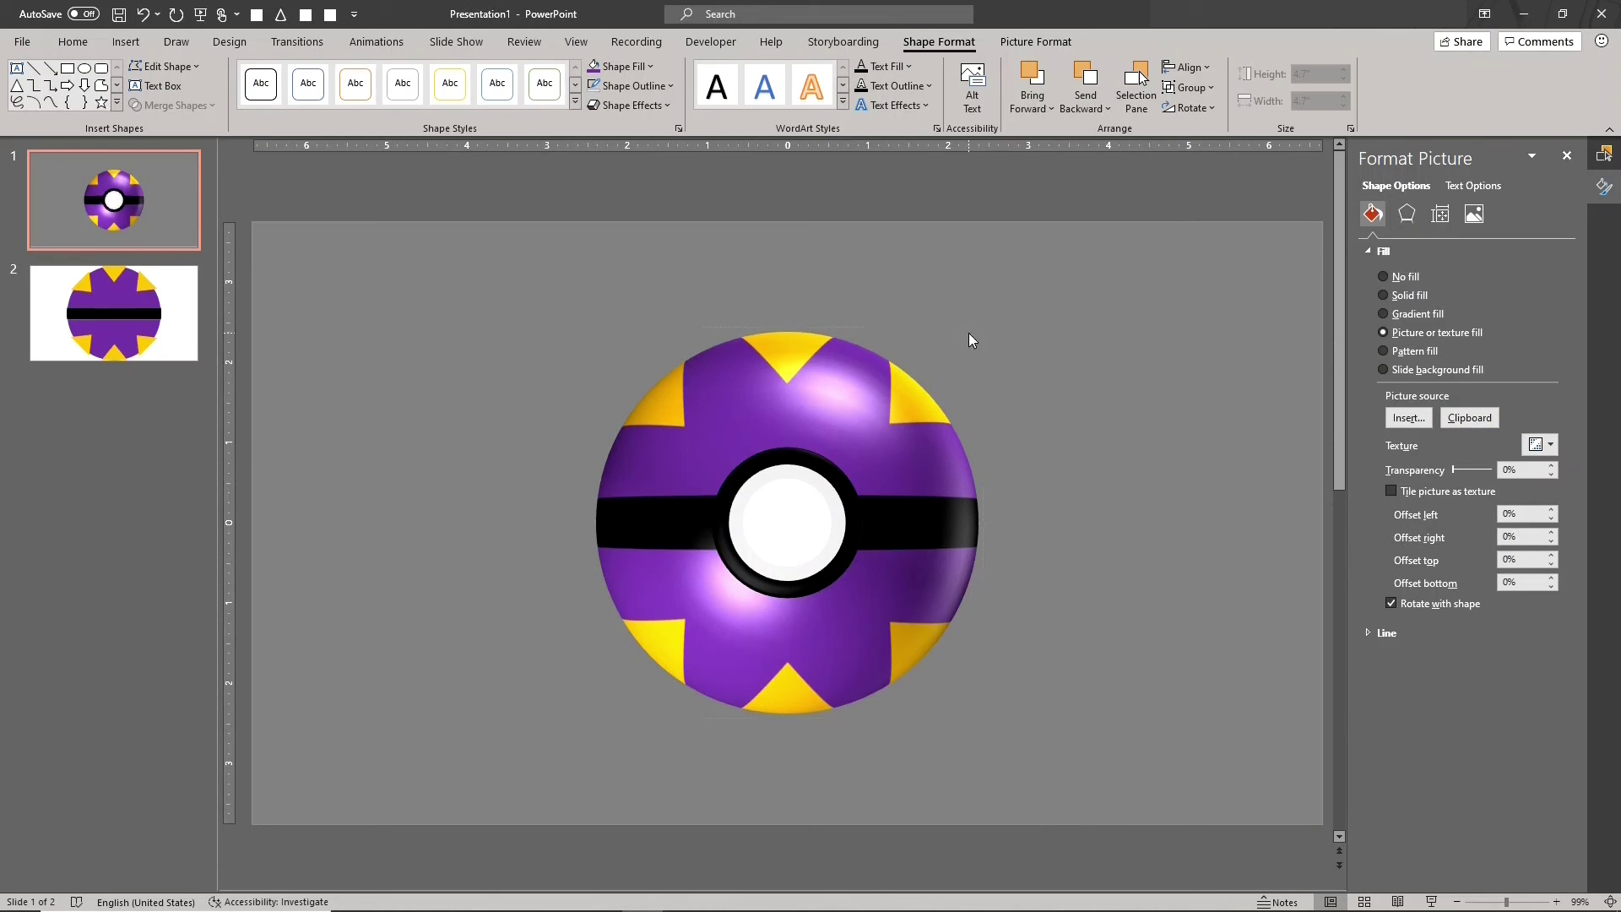
{"action": "left_click", "coordinate": [1406, 214]}
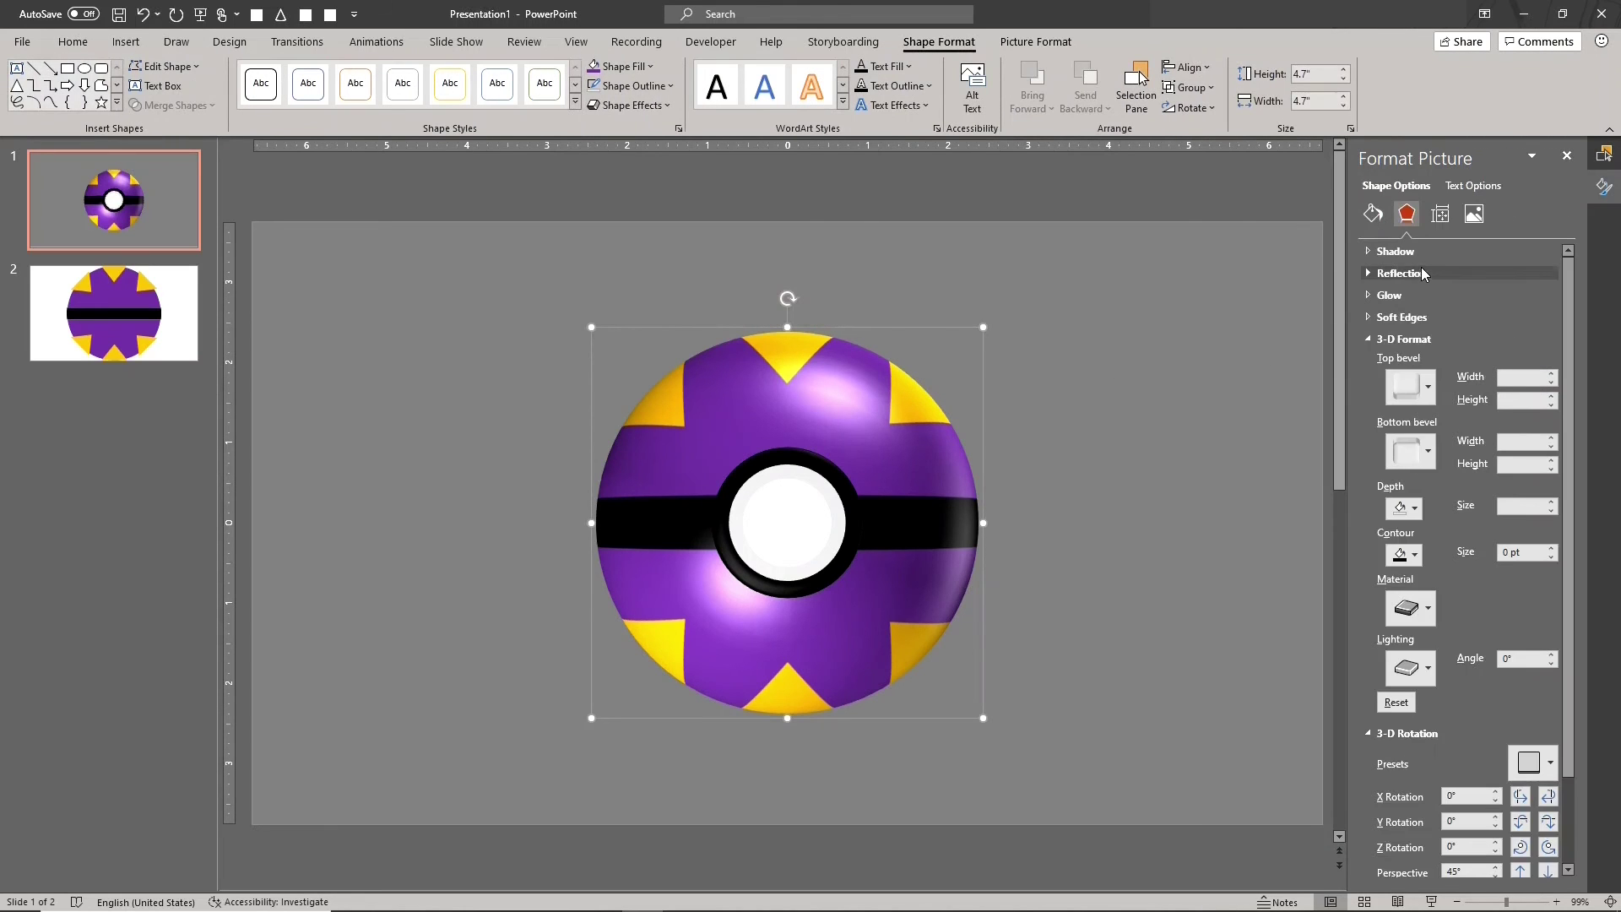
{"action": "left_click", "coordinate": [1521, 821]}
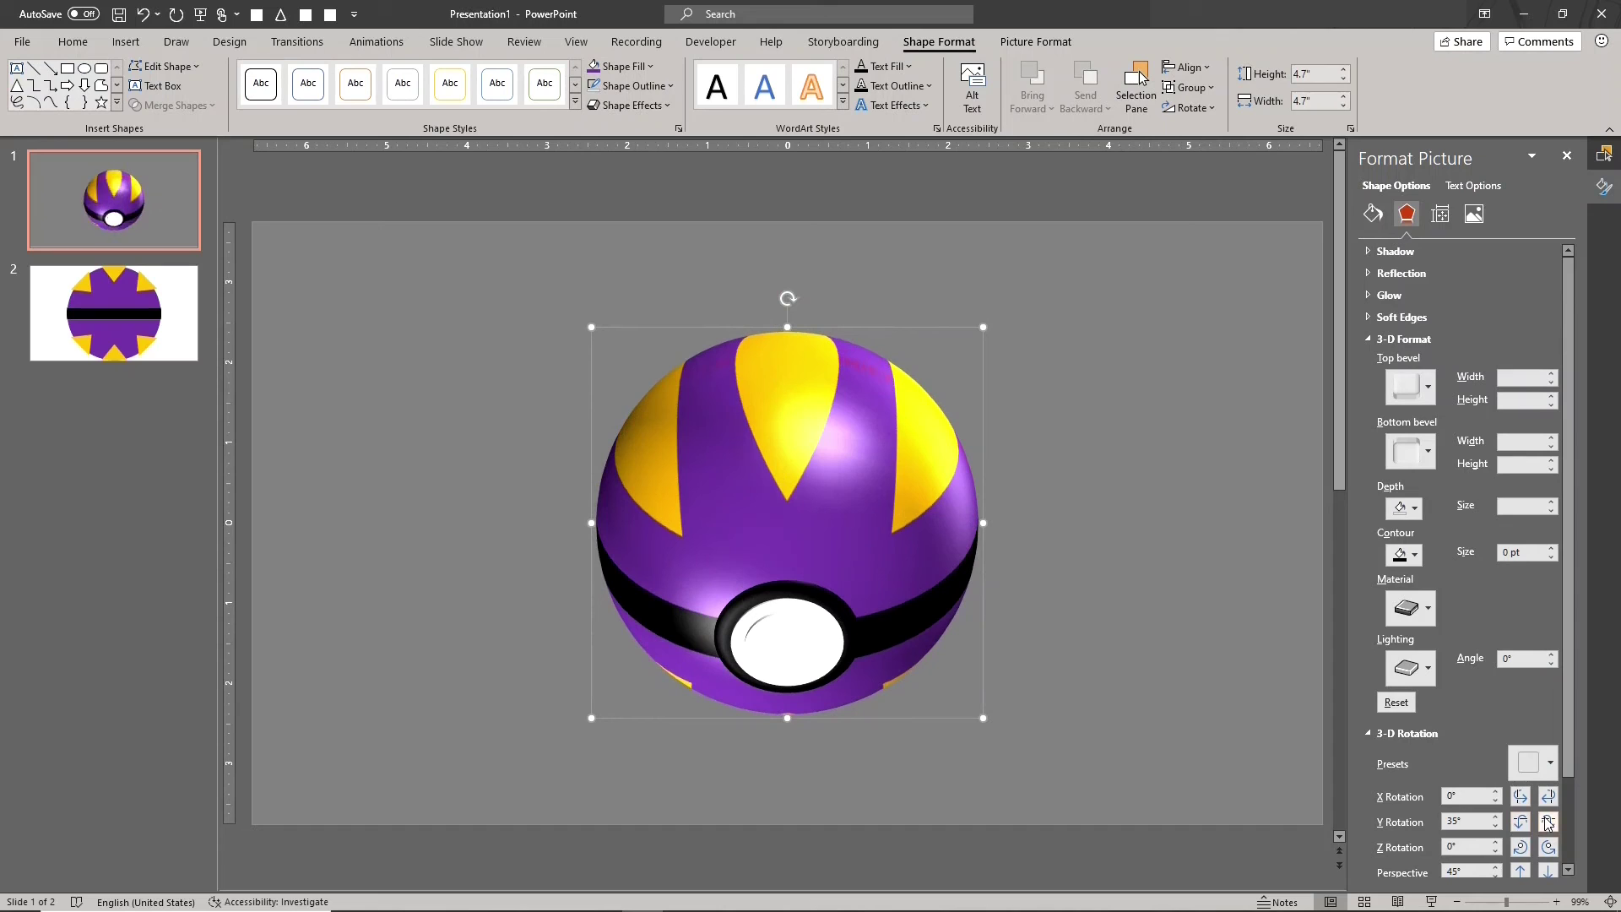
{"action": "left_click", "coordinate": [1549, 797]}
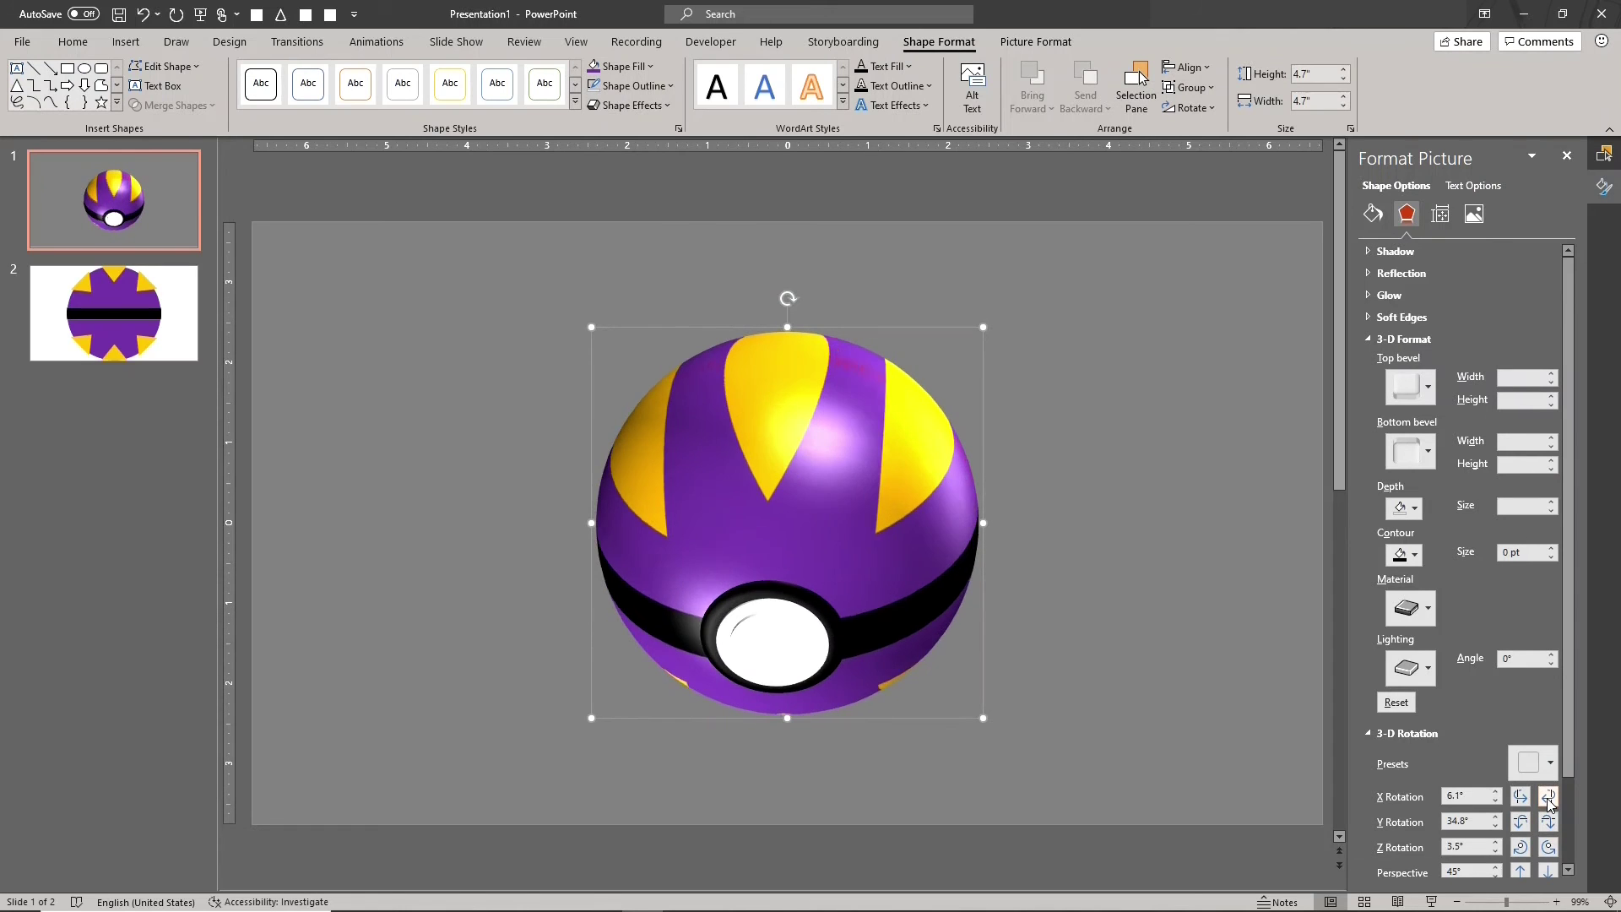
{"action": "left_click", "coordinate": [1521, 847]}
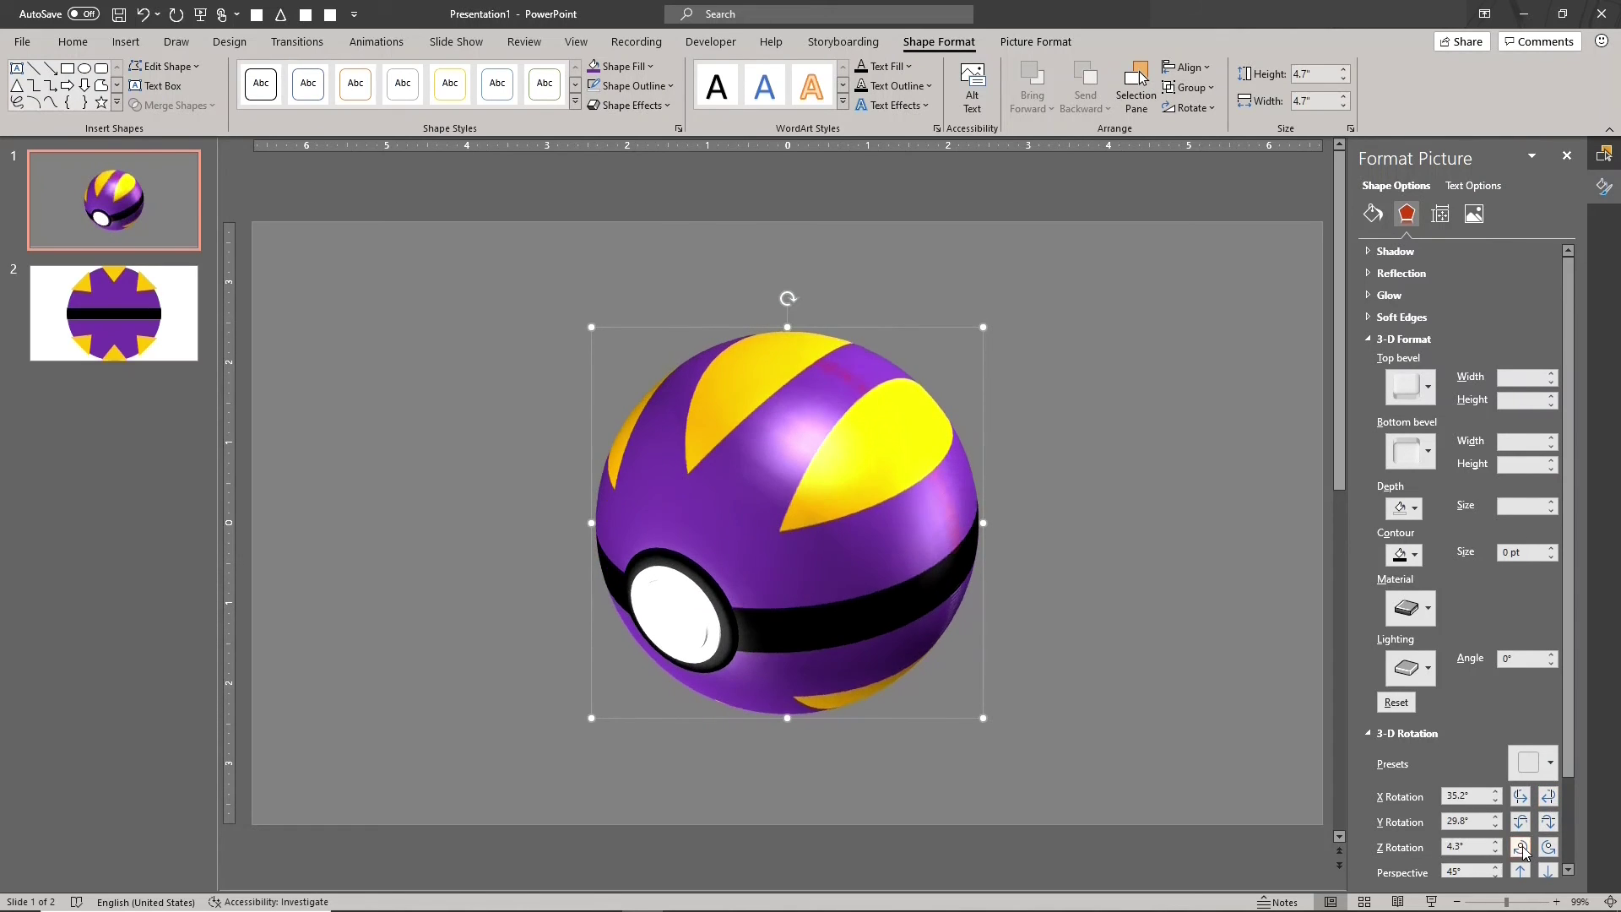
- Turn the ball group in 3-D to about X 171.3°, Y 349.3° and Z 6.8° to inspect the texture on its back
{"action": "left_click", "coordinate": [1550, 802]}
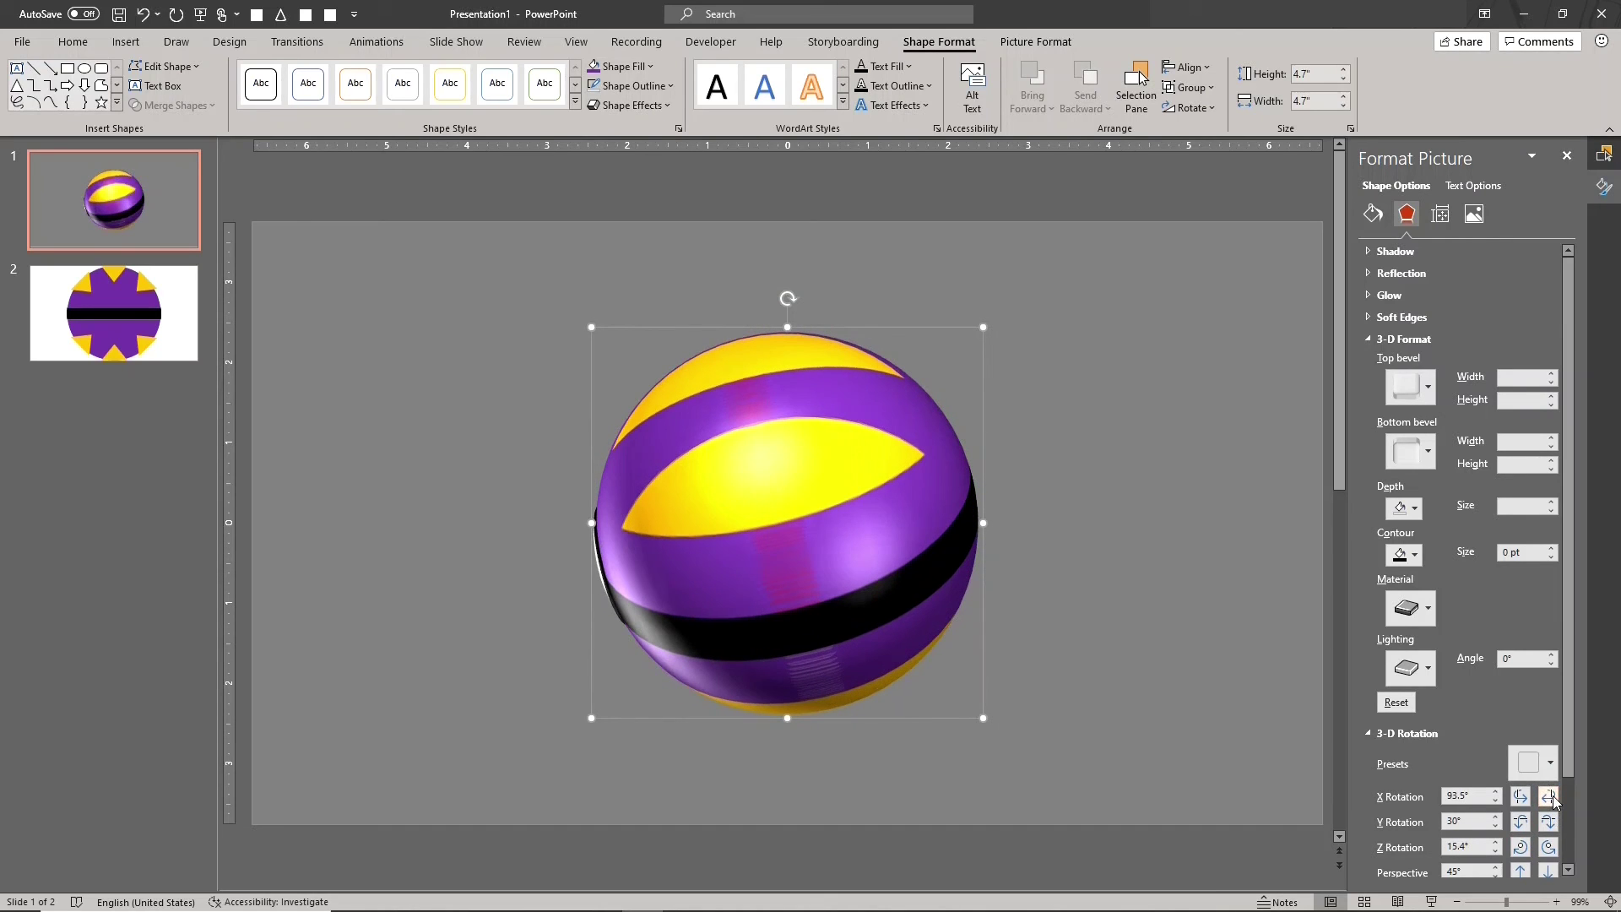
{"action": "left_click", "coordinate": [1551, 798]}
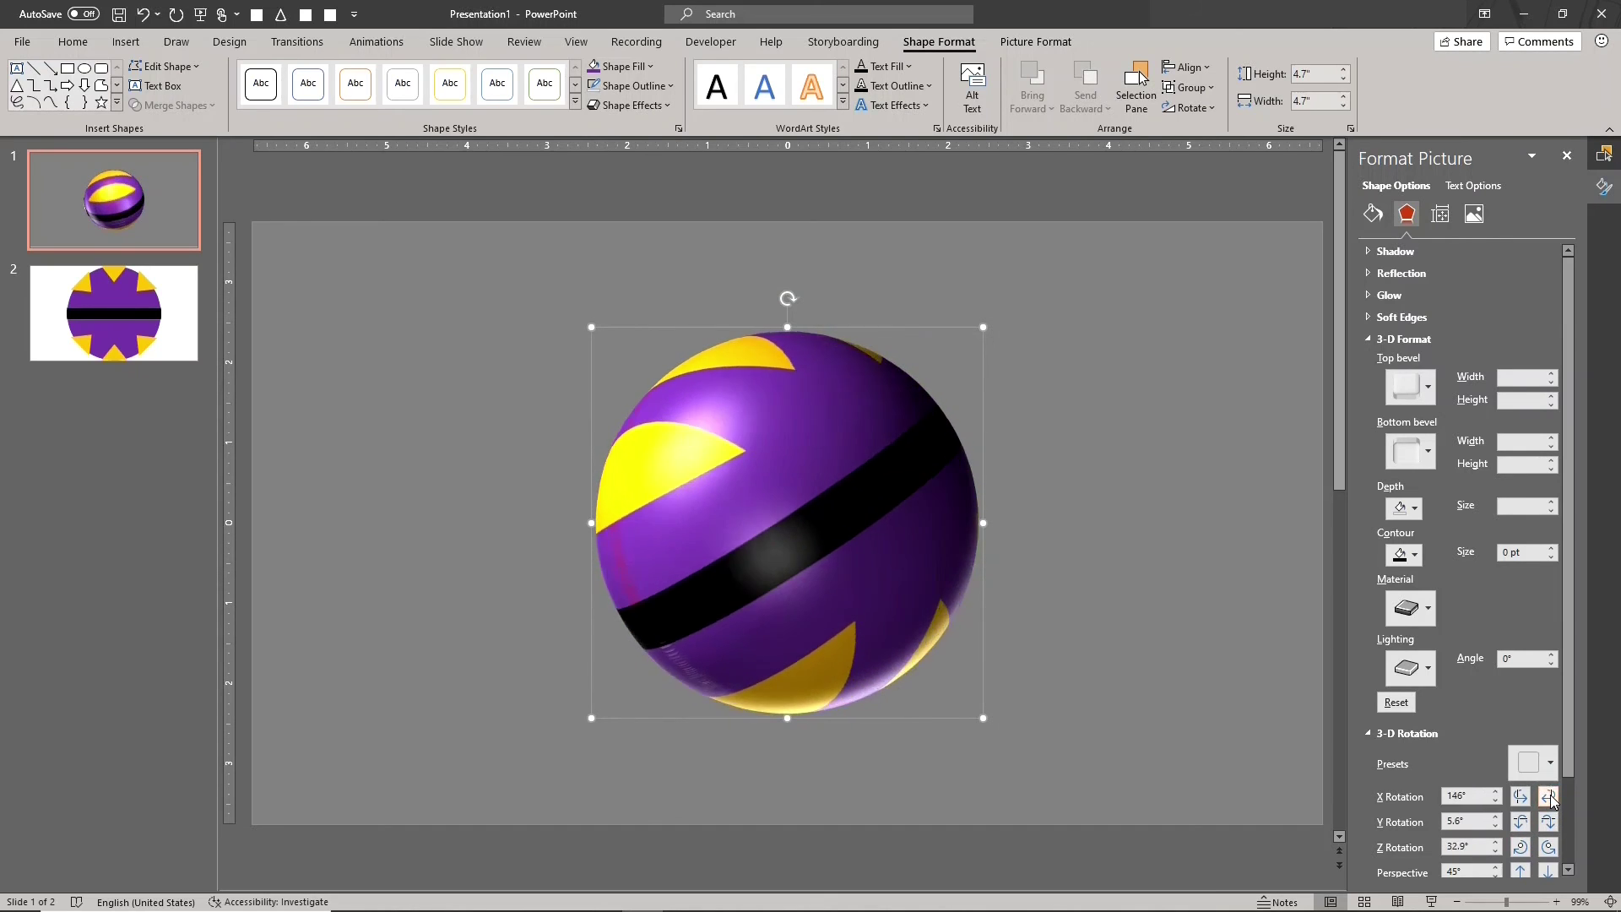
{"action": "left_click", "coordinate": [1550, 798]}
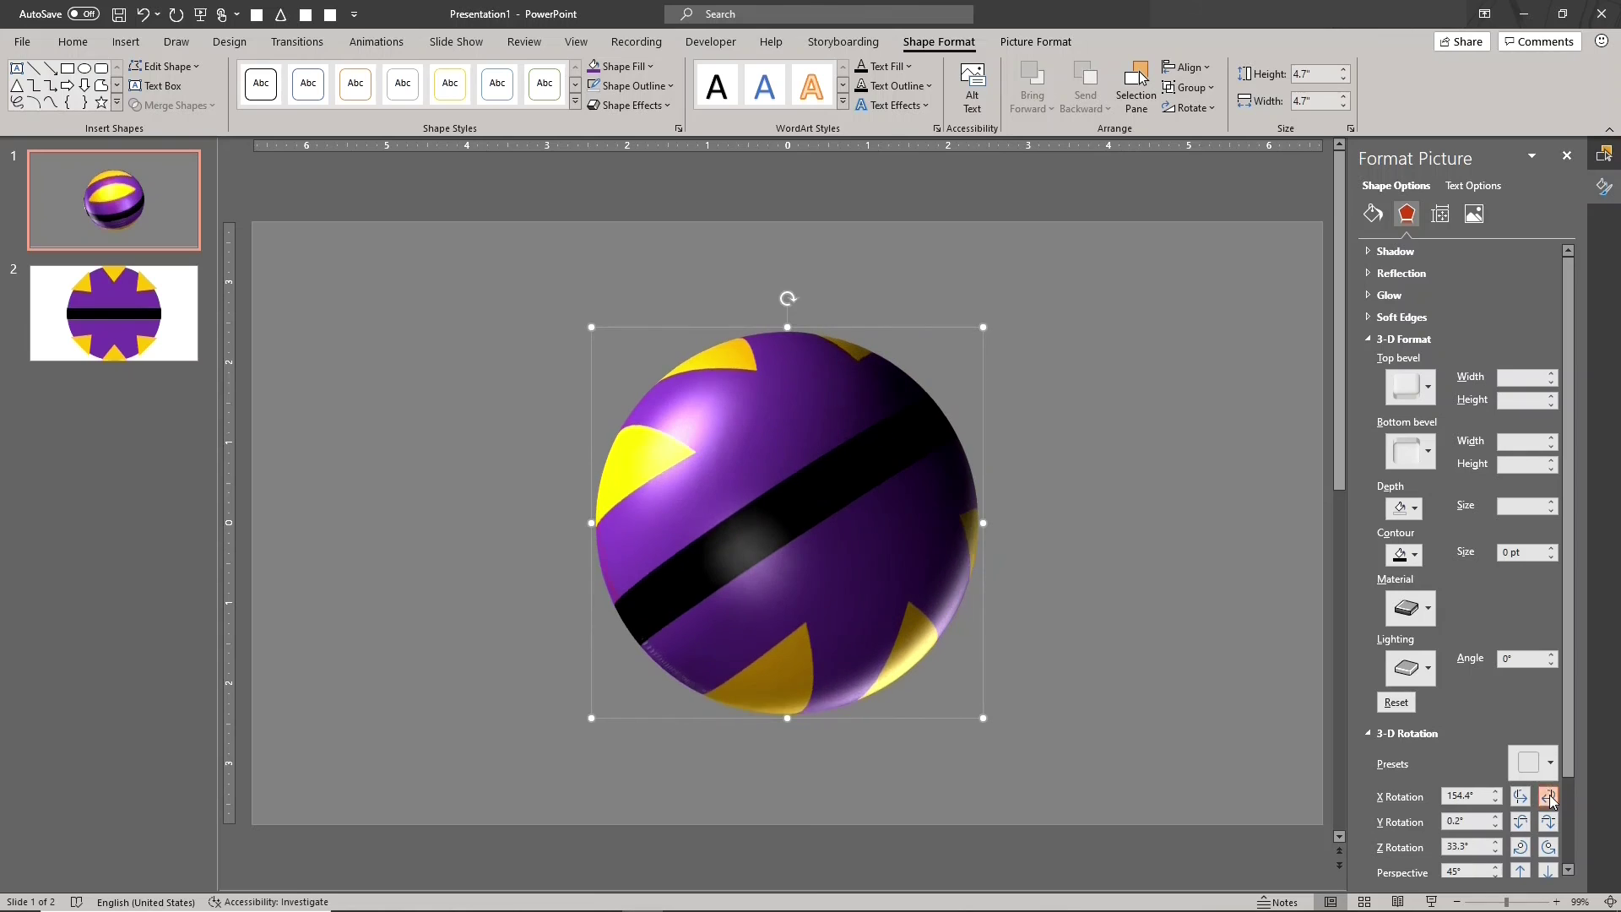
{"action": "left_click", "coordinate": [1520, 847]}
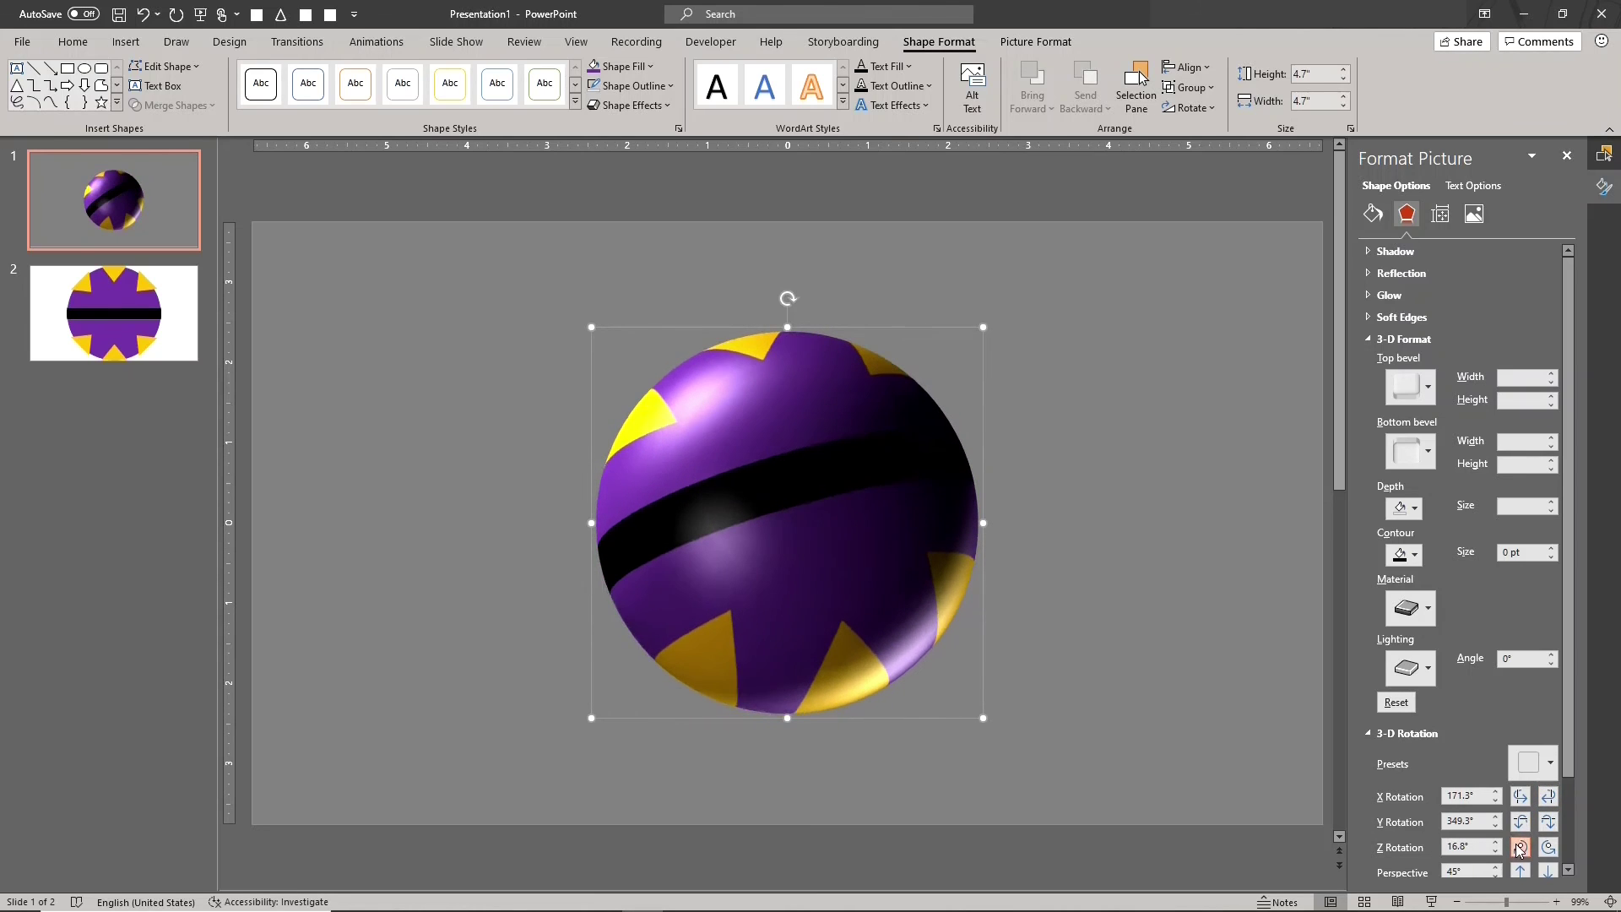
- Reset the ball group's 3-D rotation to 0° on the X, Y and Z axes and deselect the group
{"action": "left_click", "coordinate": [1534, 762]}
{"action": "key", "text": "Escape"}
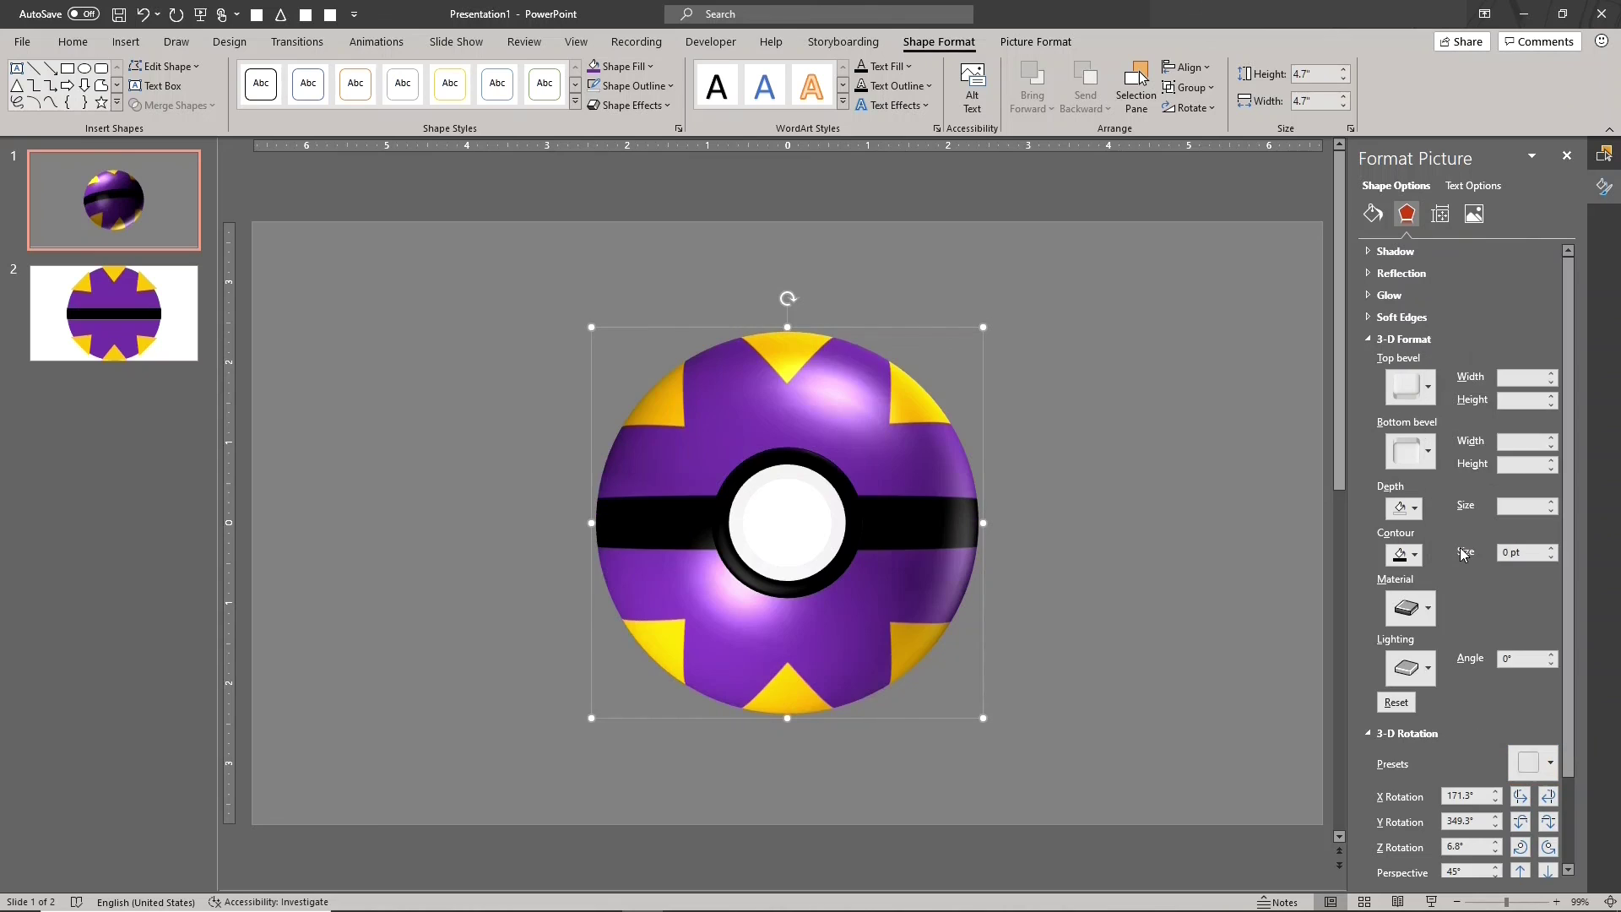
{"action": "left_click", "coordinate": [1213, 537]}
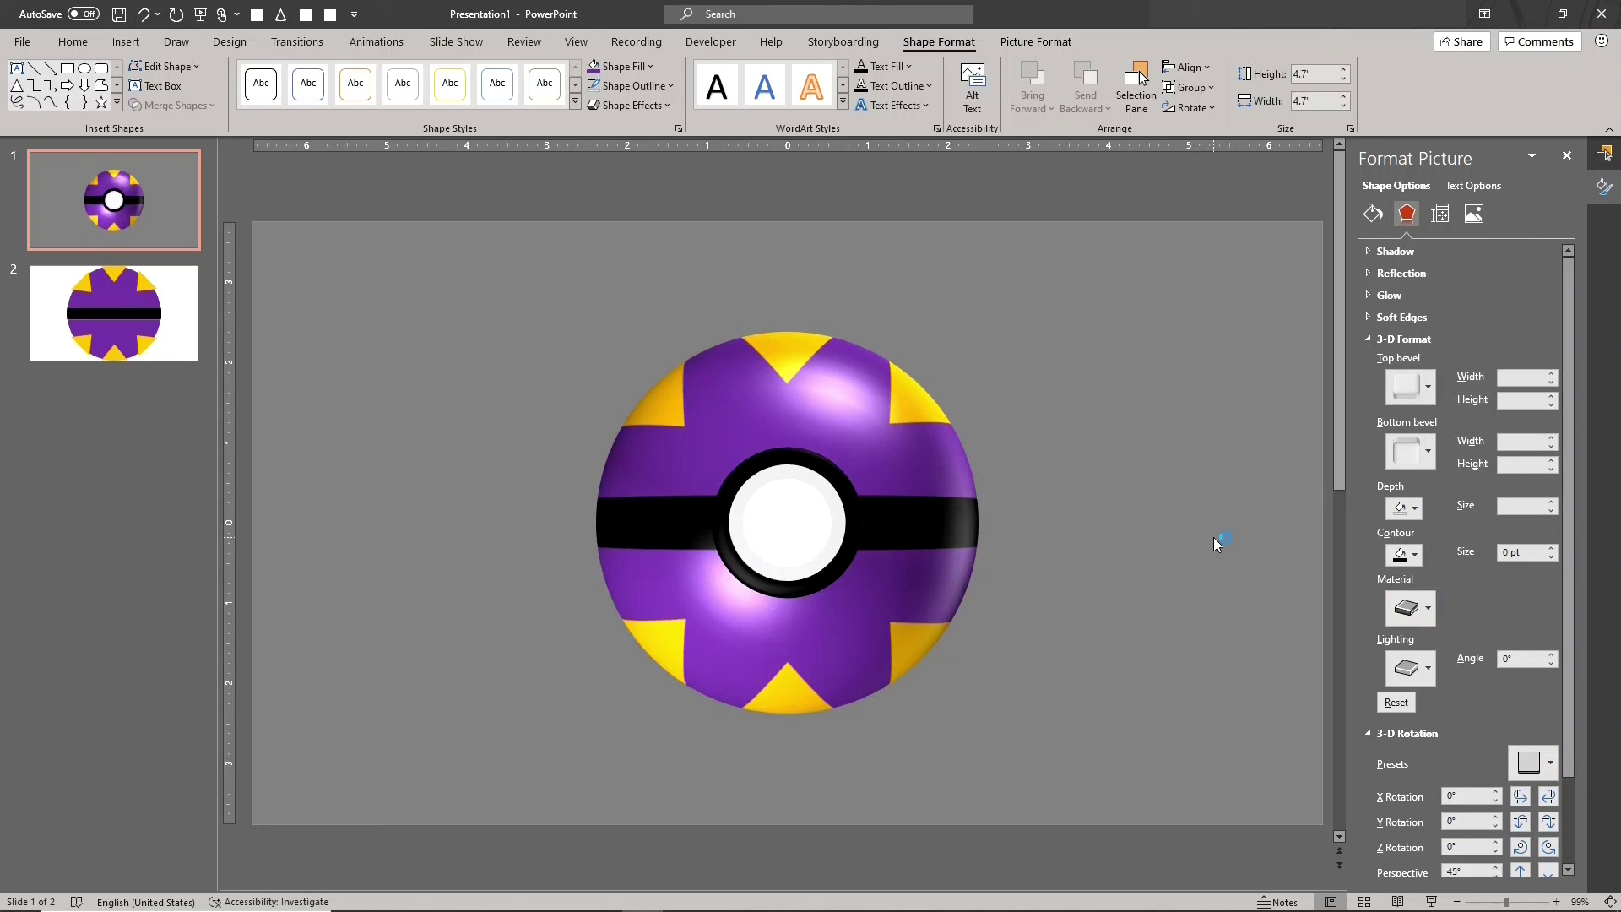